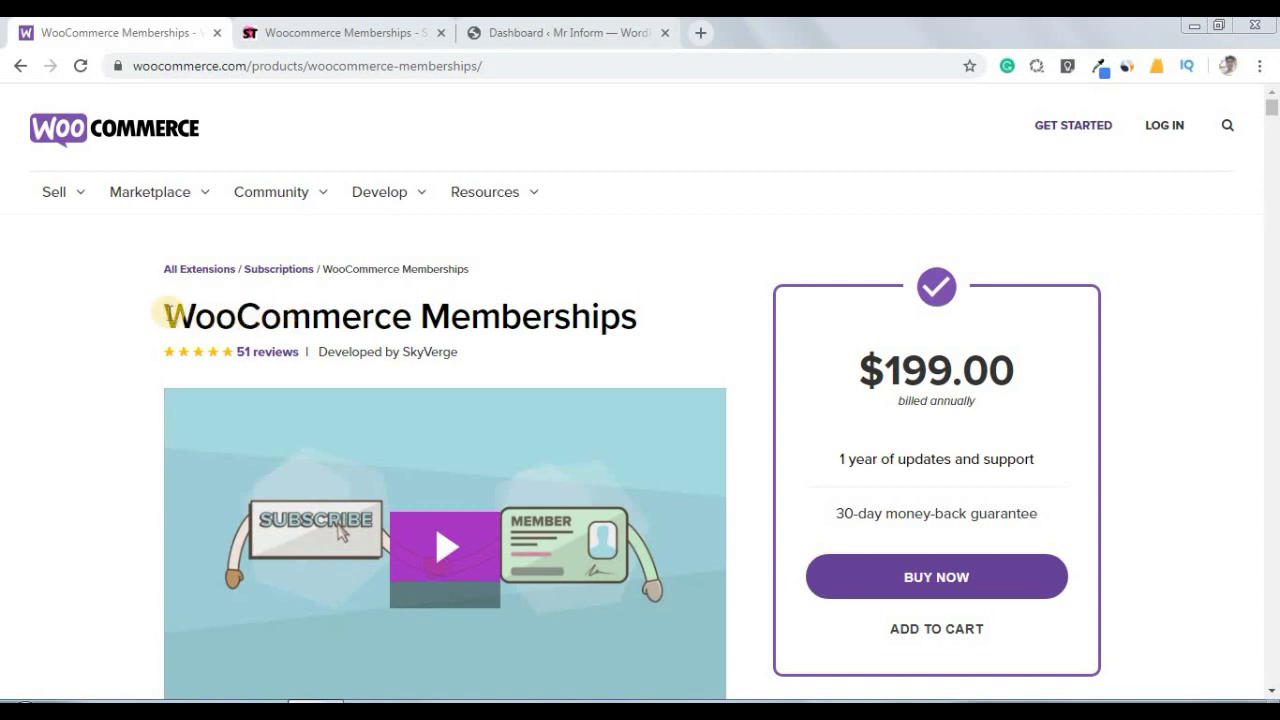
# - Review the WooCommerce Memberships product page on woocommerce.com and the same plugin's listing on scoretheme.com
pyautogui.click(169, 314)
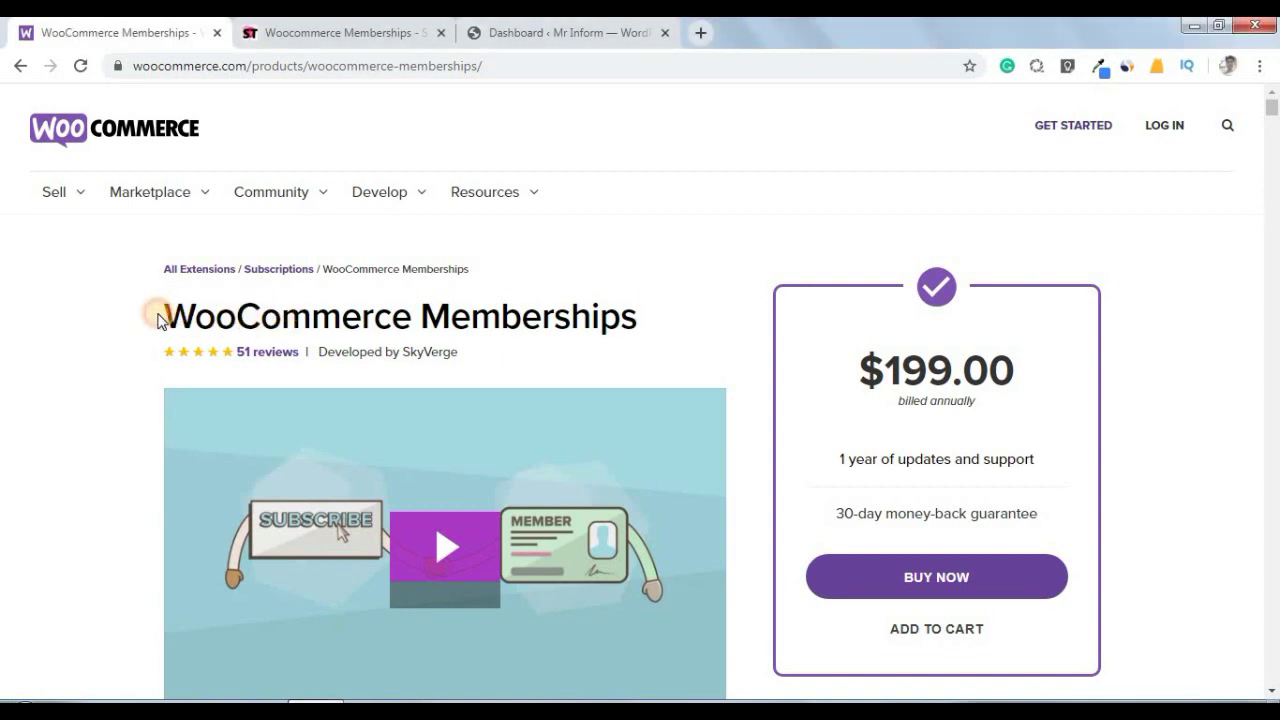
pyautogui.scroll(-1, 160, 322)
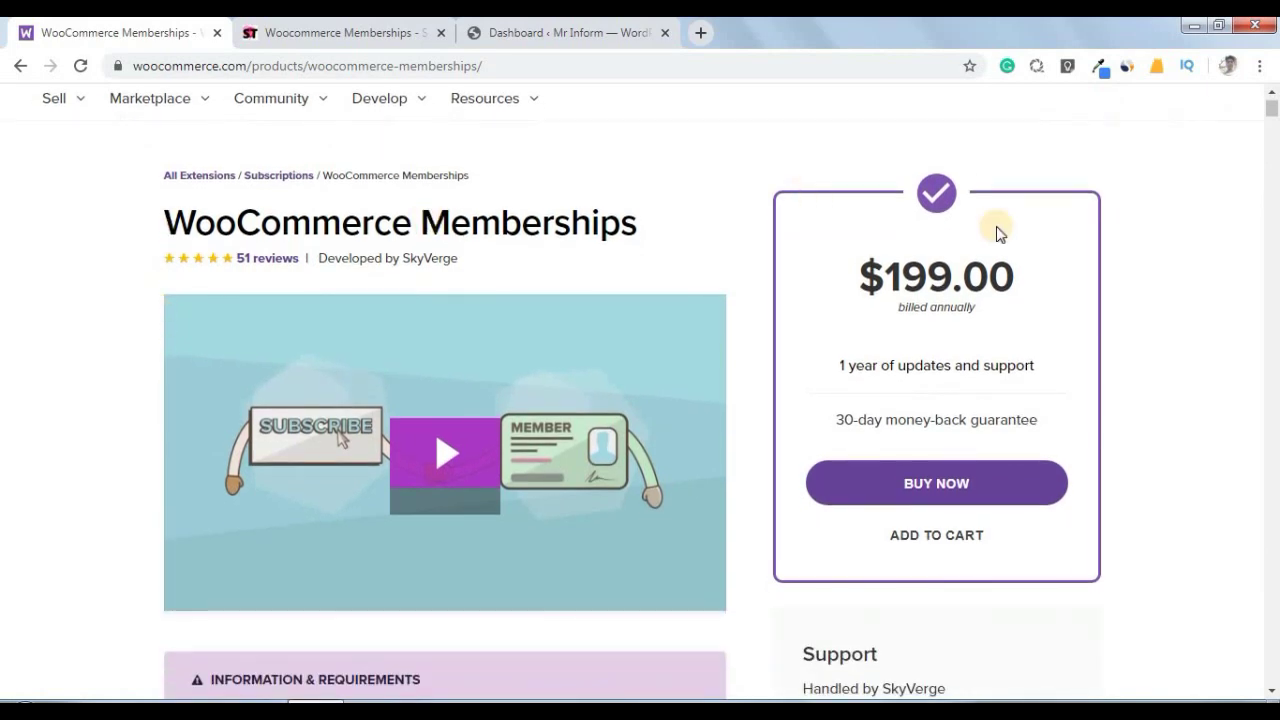
pyautogui.middleClick(1150, 252)
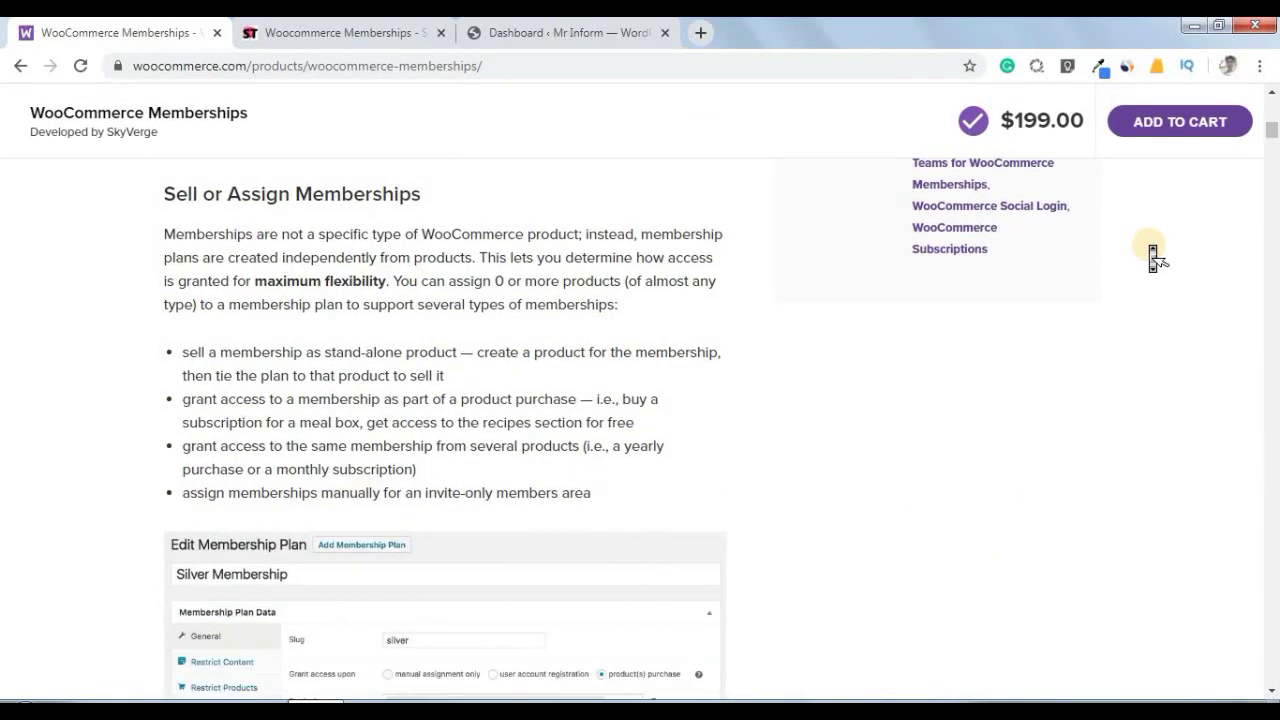
pyautogui.scroll(14, 1149, 246)
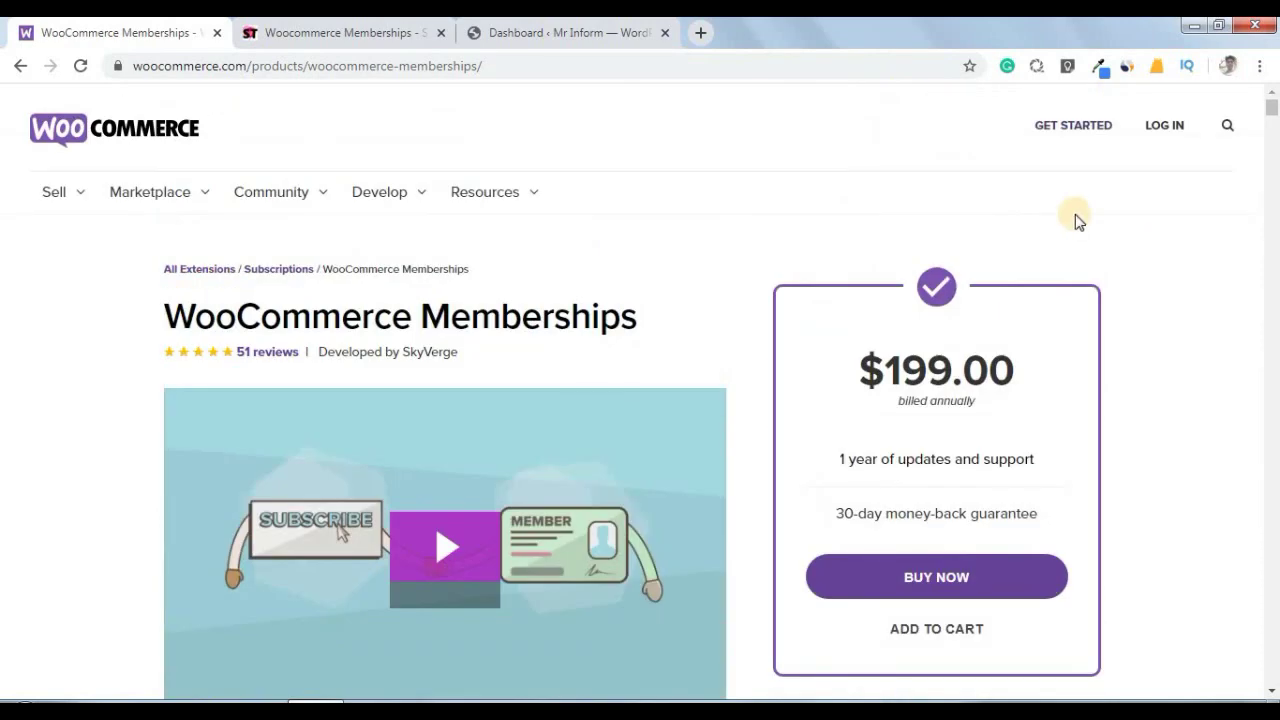
pyautogui.click(309, 24)
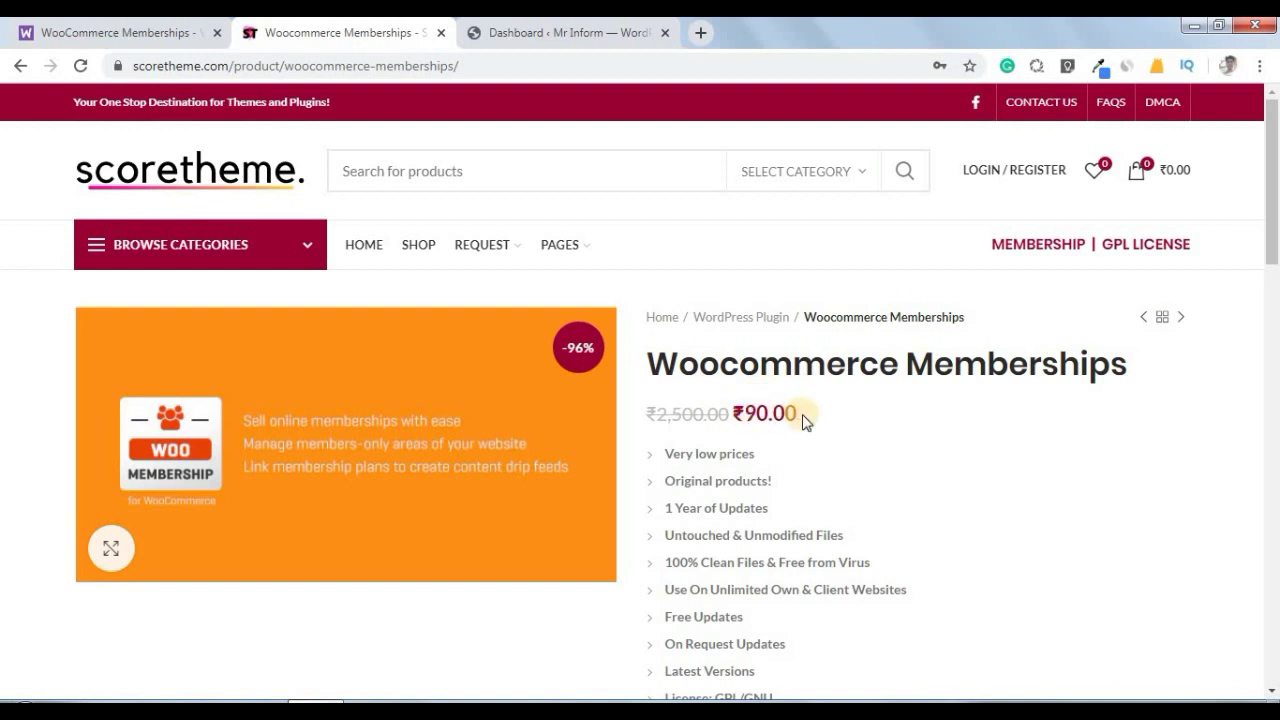
pyautogui.scroll(-2, 806, 420)
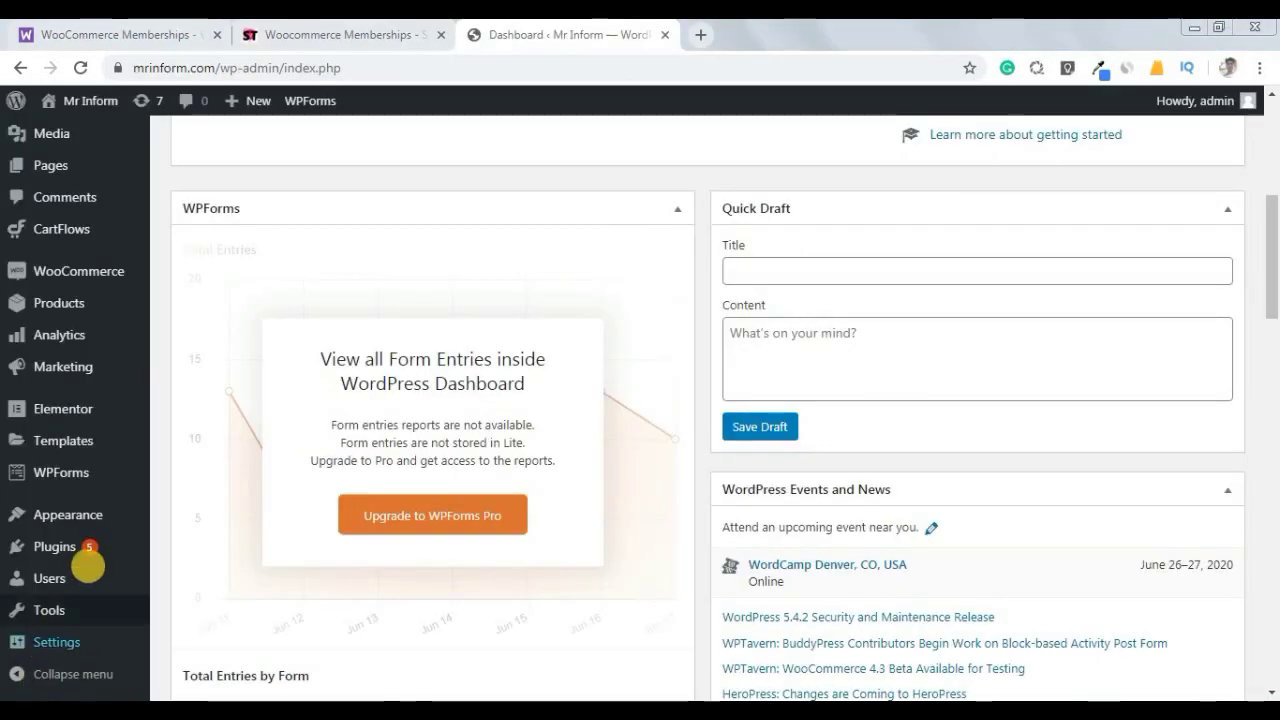
# - Activate the WooCommerce Memberships plugin from the site's installed plugins in the WordPress admin
pyautogui.moveTo(138, 552)
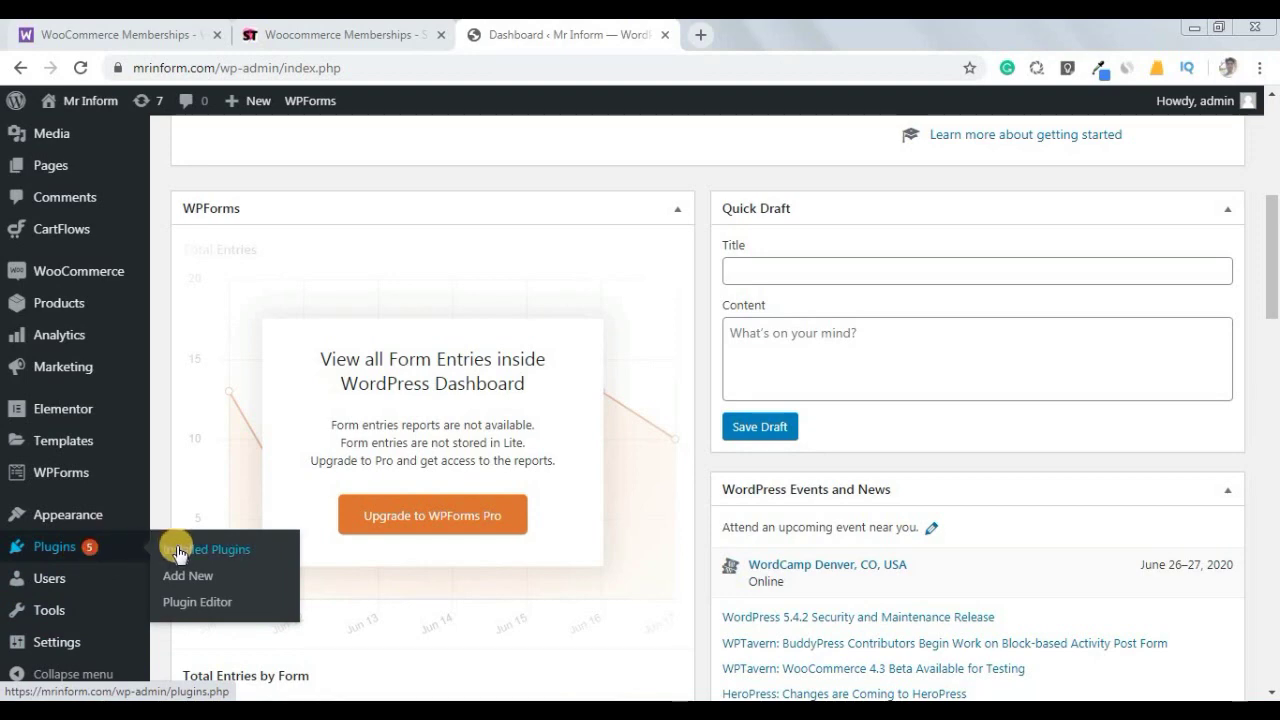
pyautogui.click(180, 550)
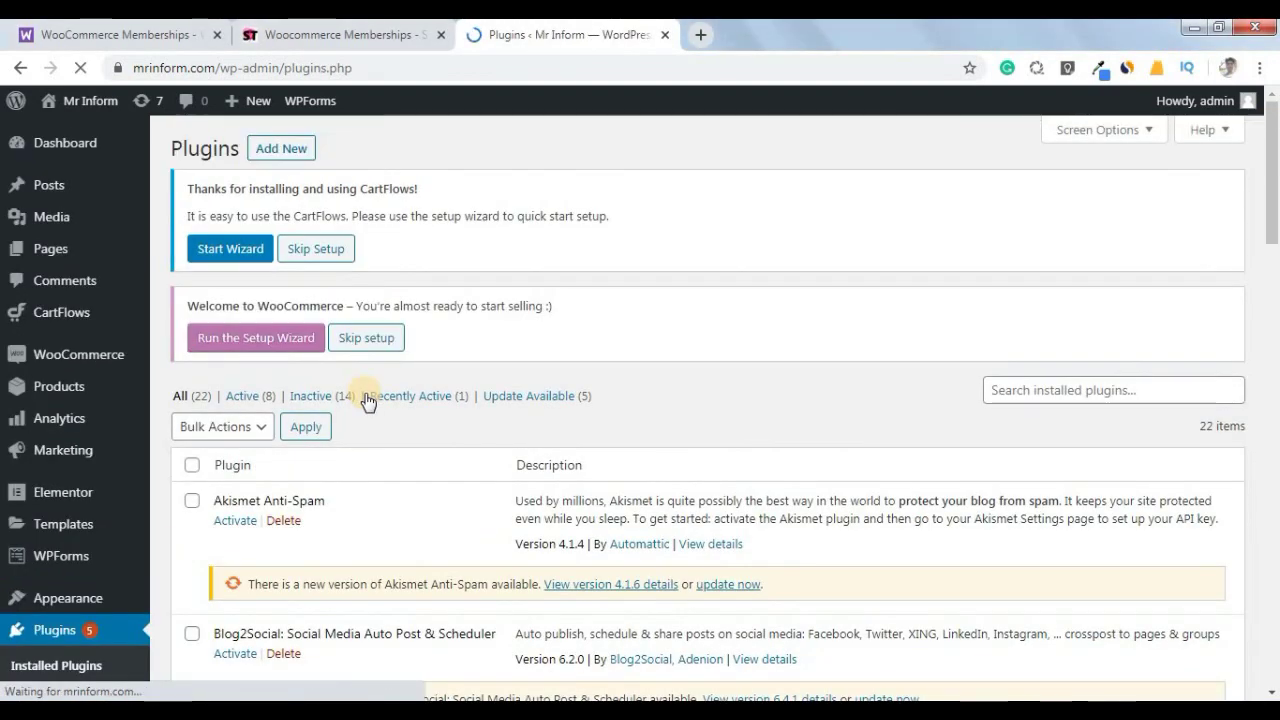
pyautogui.scroll(-12, 368, 405)
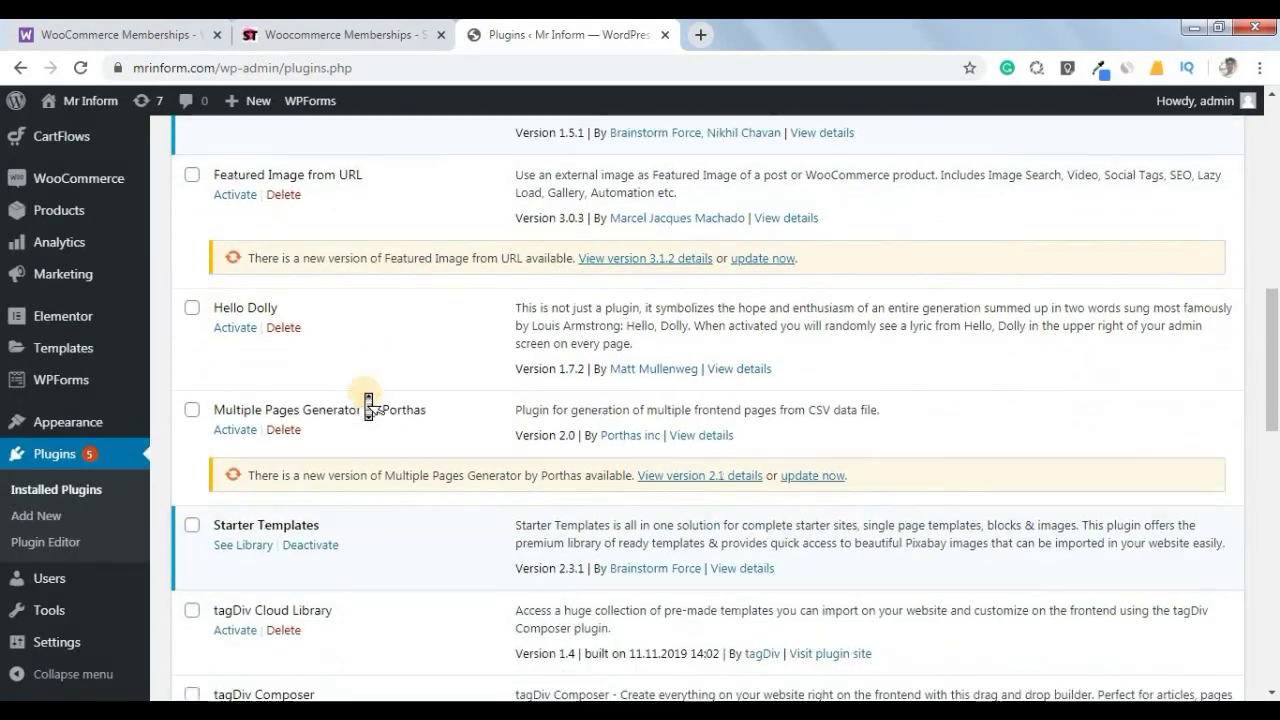
pyautogui.scroll(-6, 368, 405)
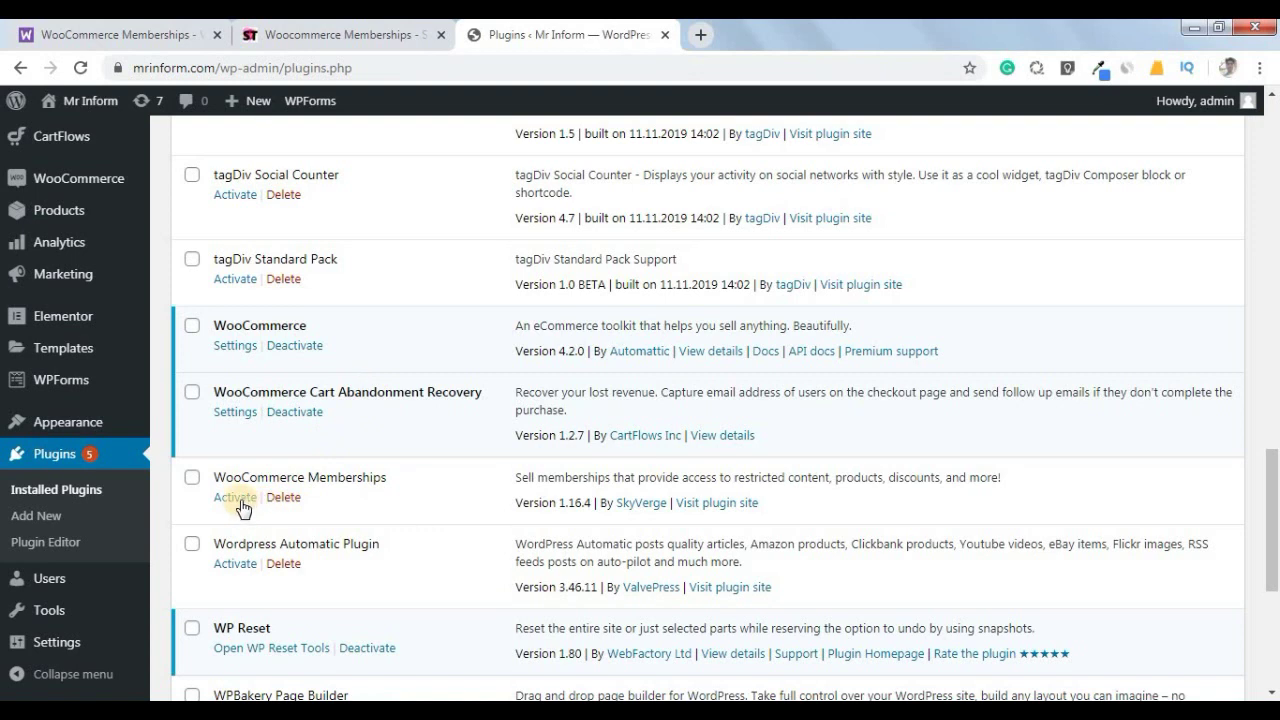
pyautogui.click(236, 498)
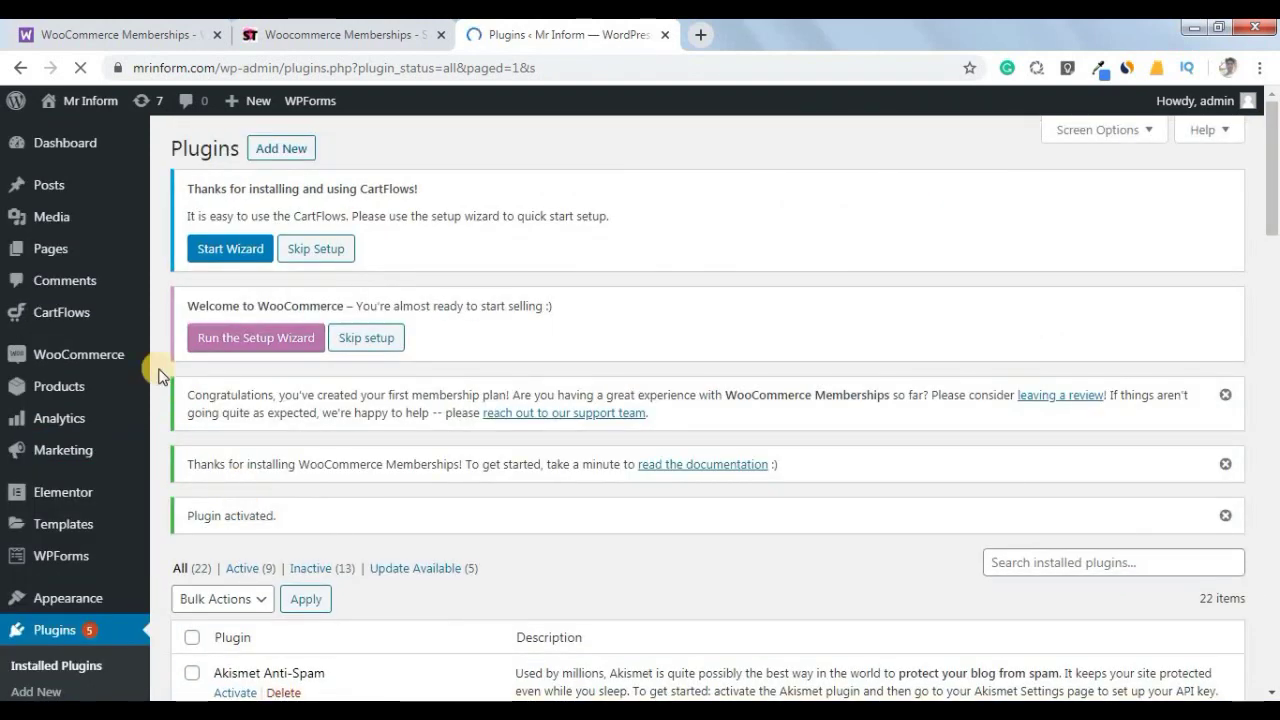
# - Add a new WooCommerce membership plan titled Silver with the slug silver
pyautogui.moveTo(106, 352)
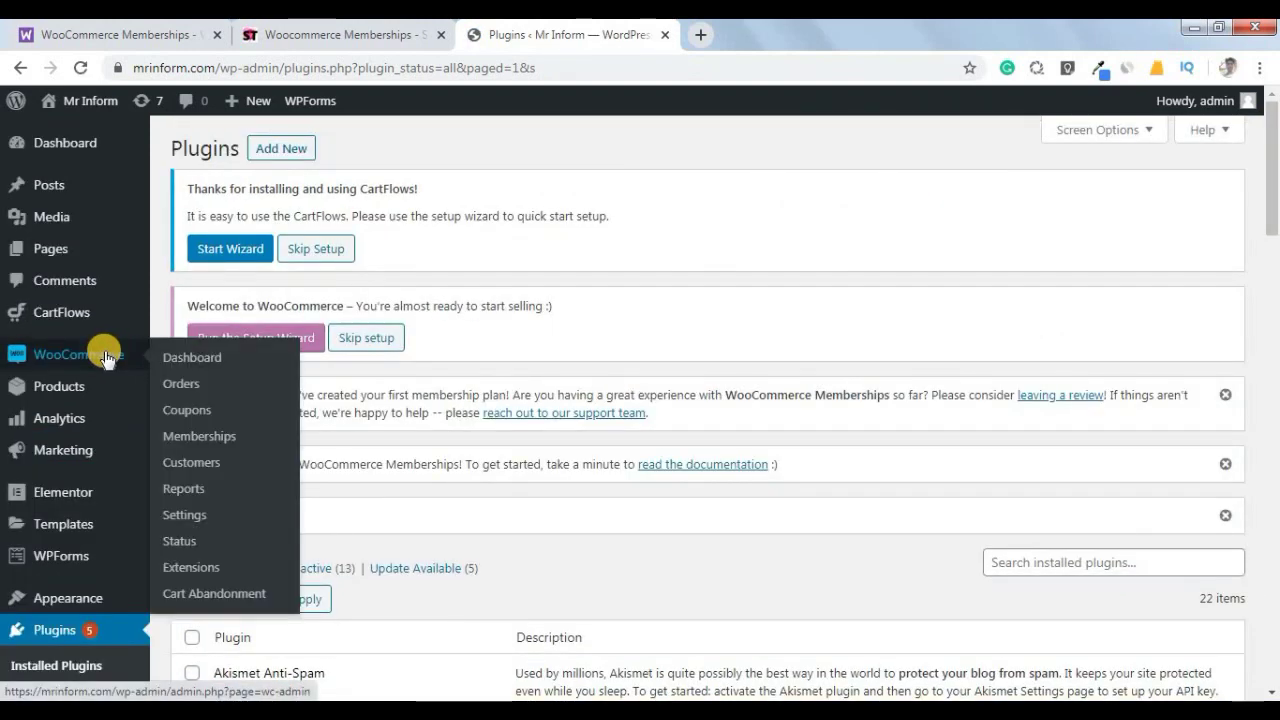
pyautogui.click(208, 440)
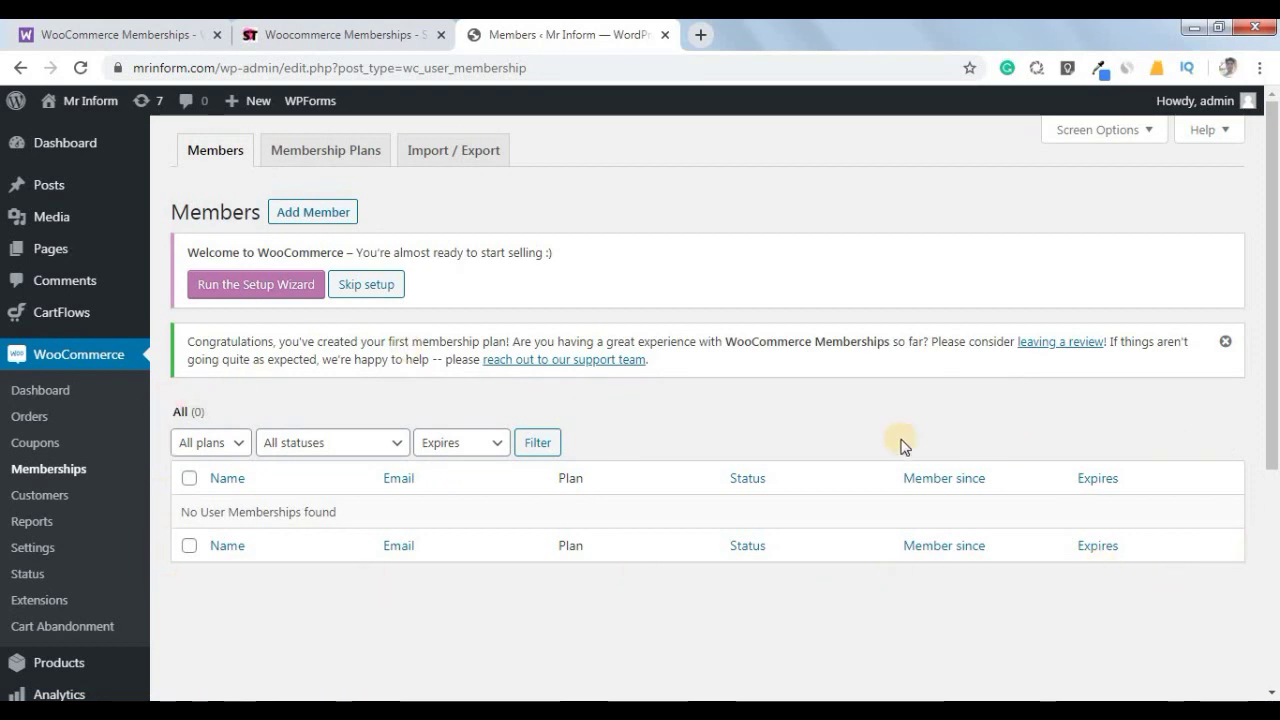
pyautogui.scroll(-4, 708, 437)
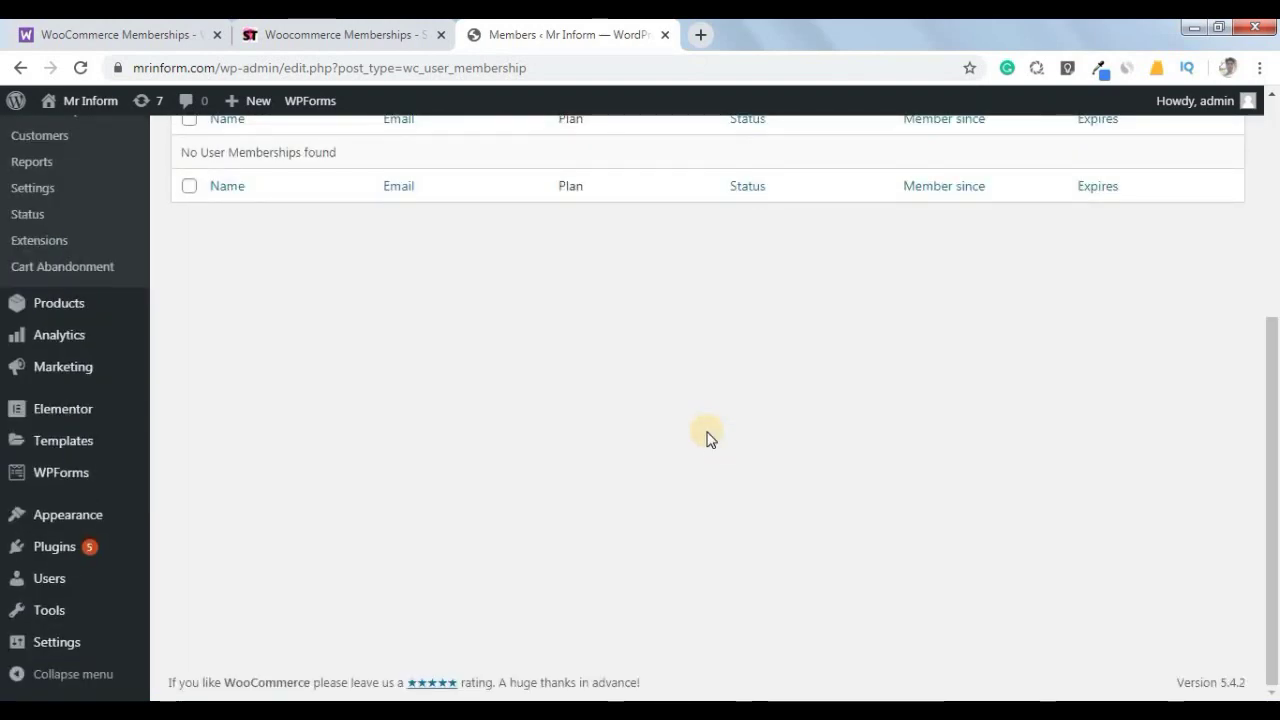
pyautogui.scroll(4, 708, 437)
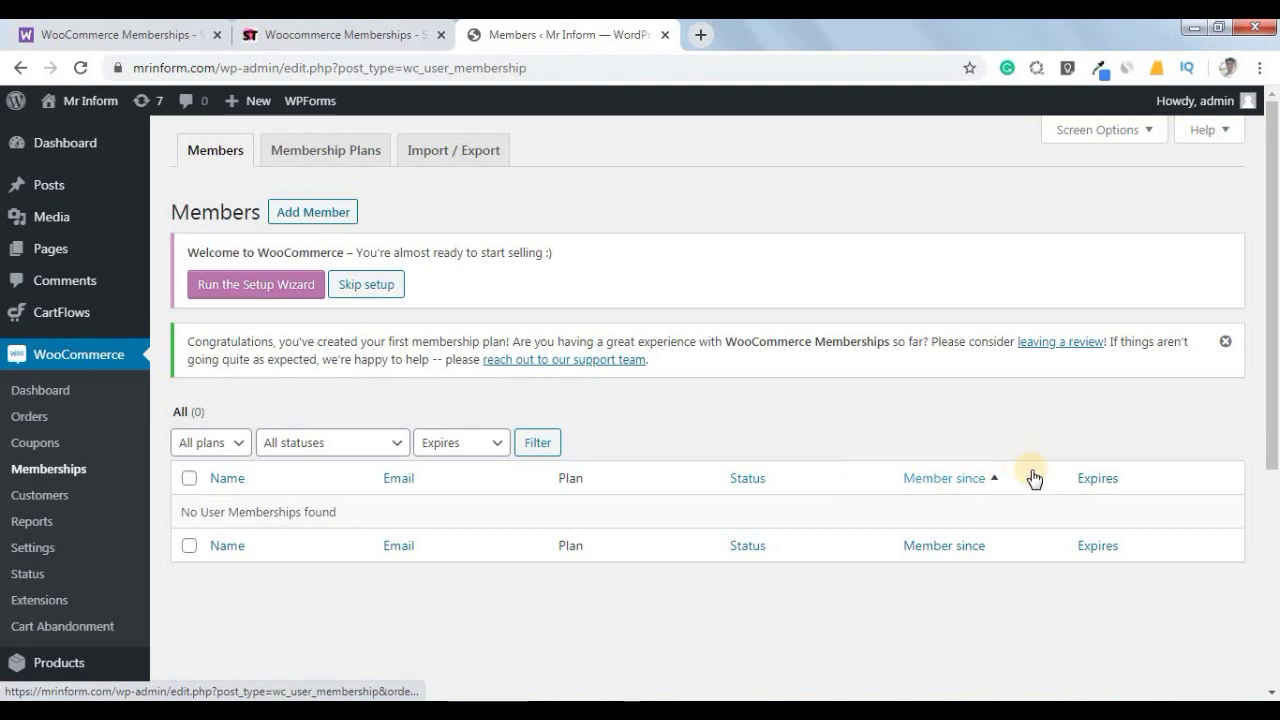
pyautogui.click(326, 152)
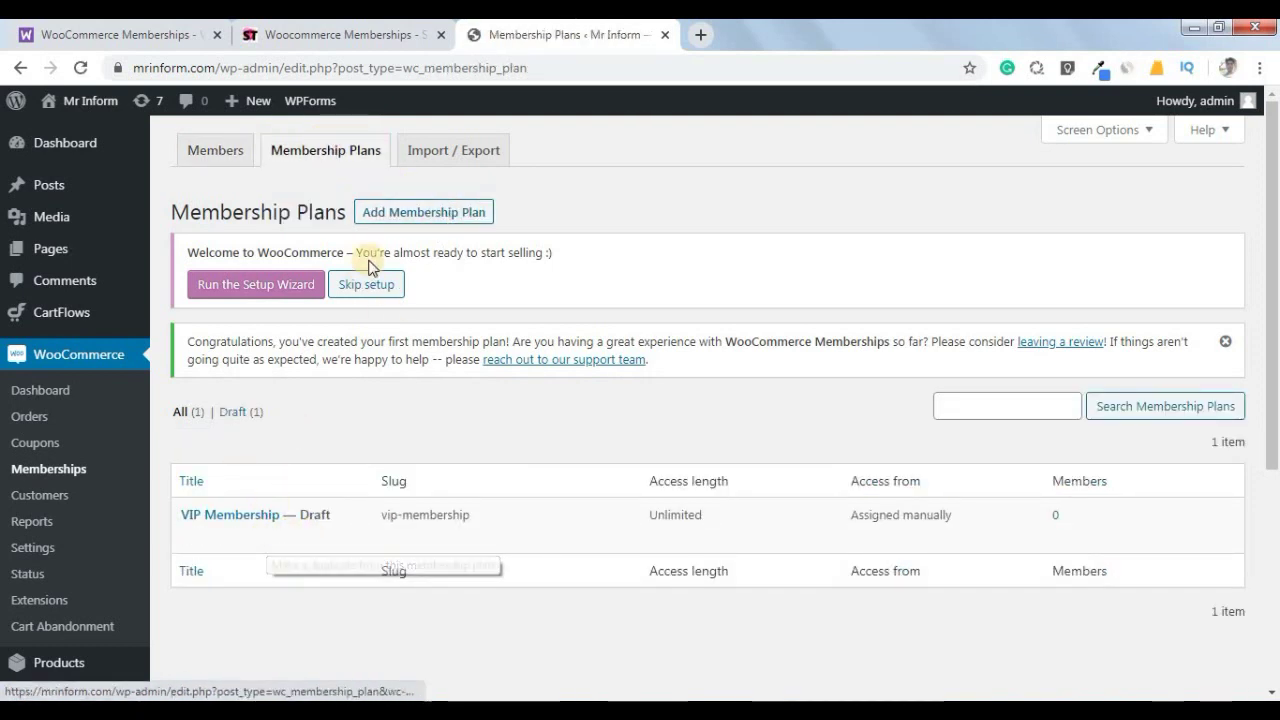
pyautogui.click(403, 220)
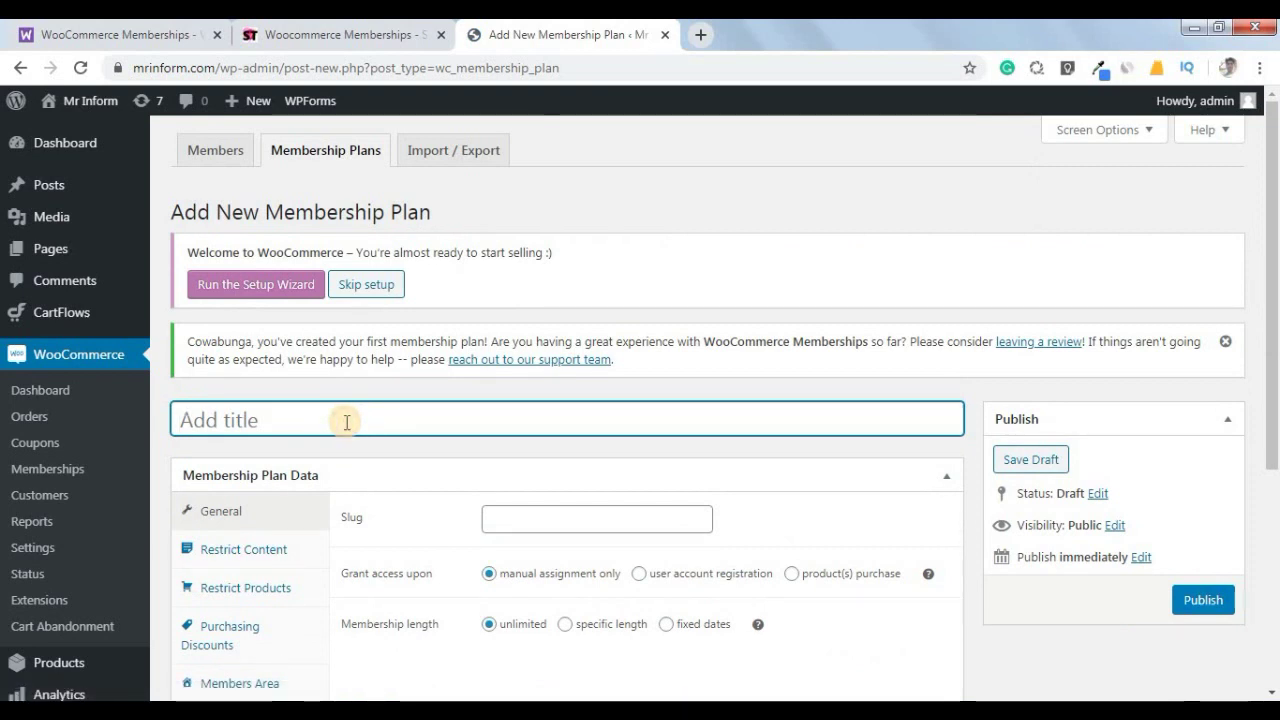
pyautogui.write('Silver')
pyautogui.scroll(-2, 585, 420)
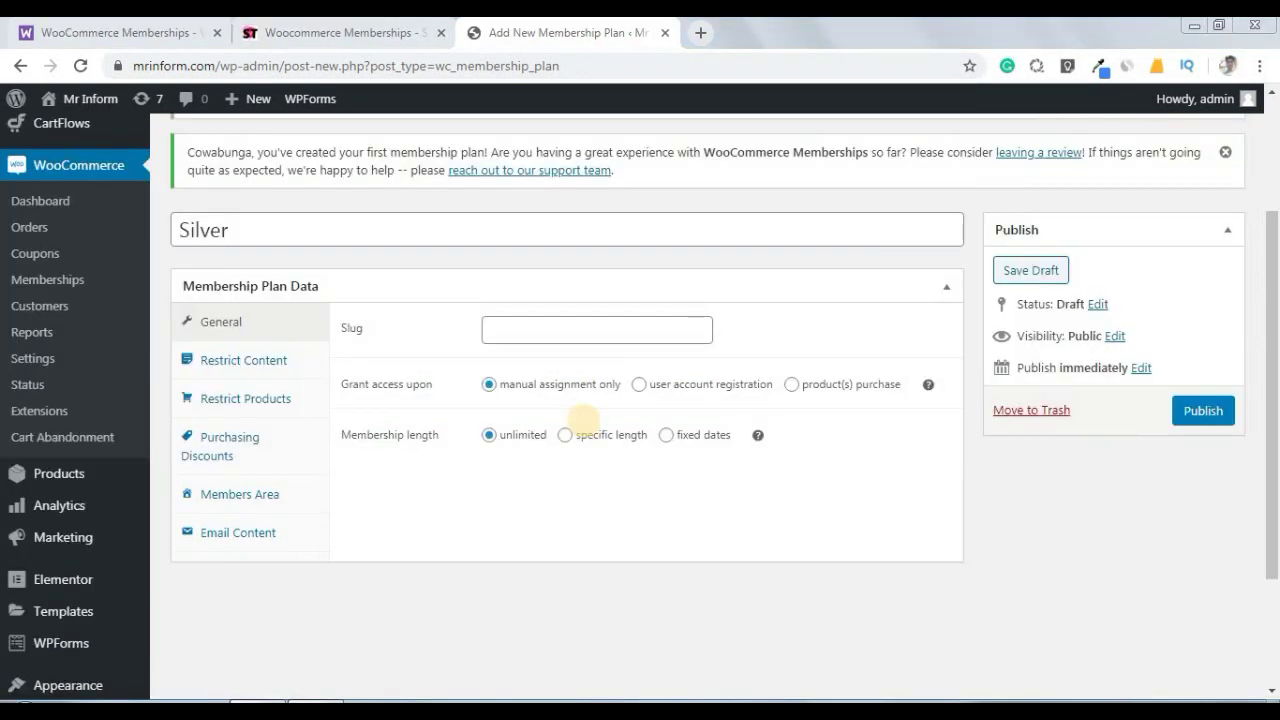
pyautogui.click(567, 333)
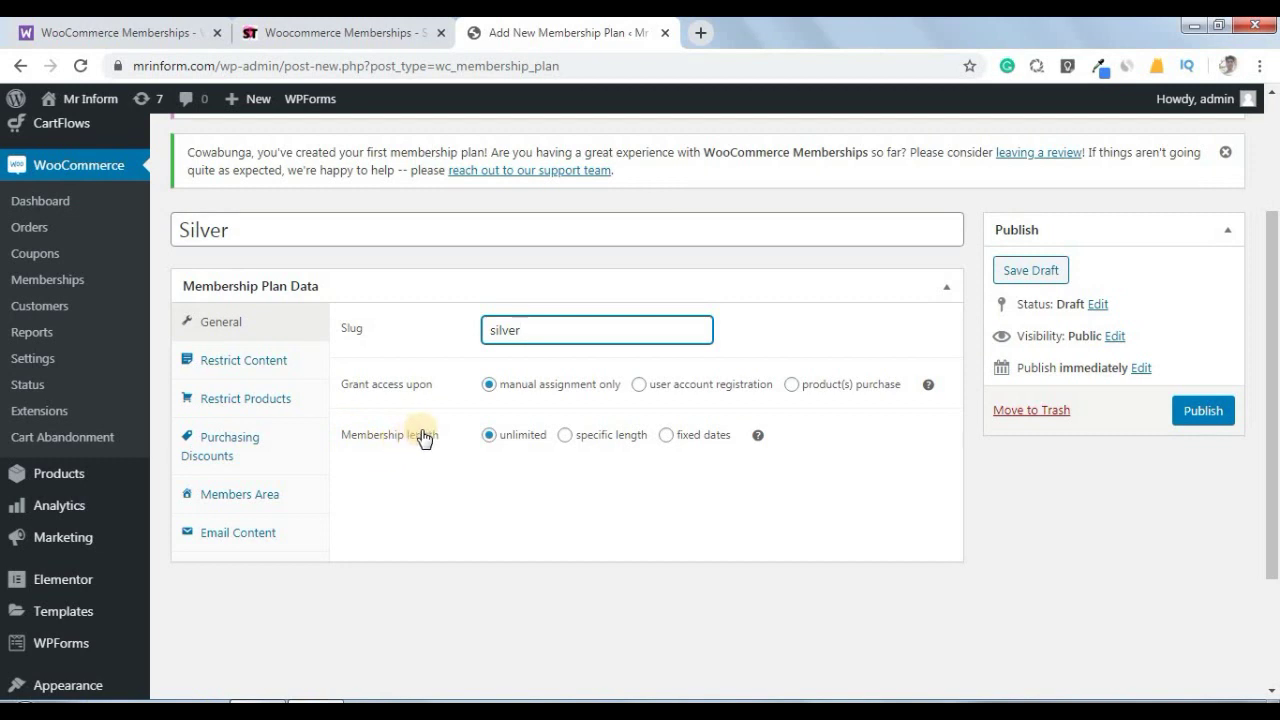
# - Try a specific membership length of 1 month(s) and the fixed dates option, and return the length to unlimited
pyautogui.click(566, 437)
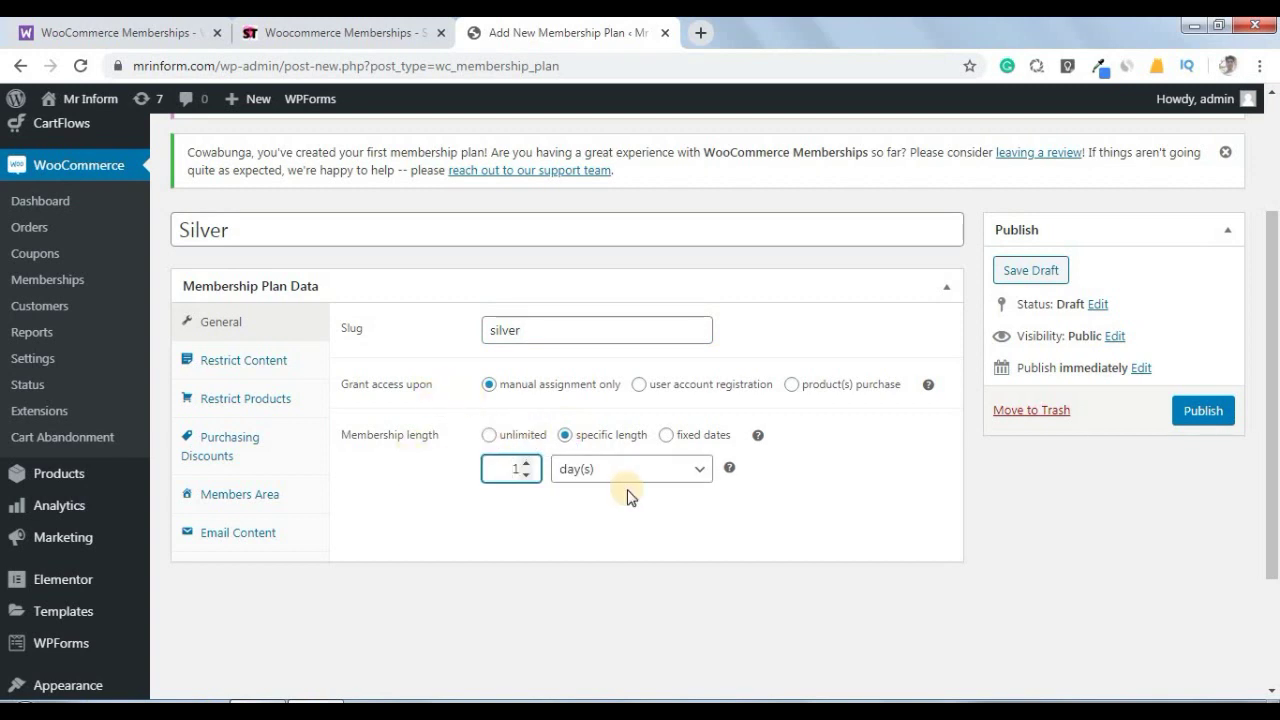
pyautogui.click(489, 437)
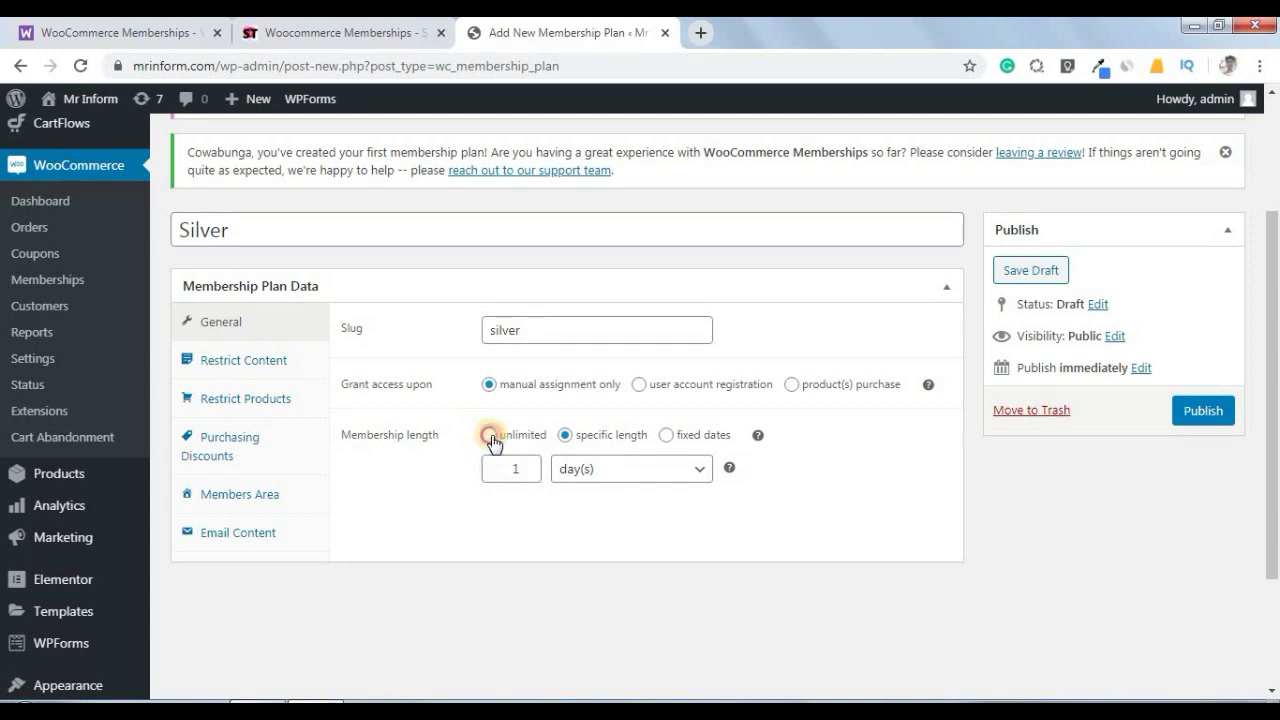
pyautogui.click(566, 440)
pyautogui.click(634, 470)
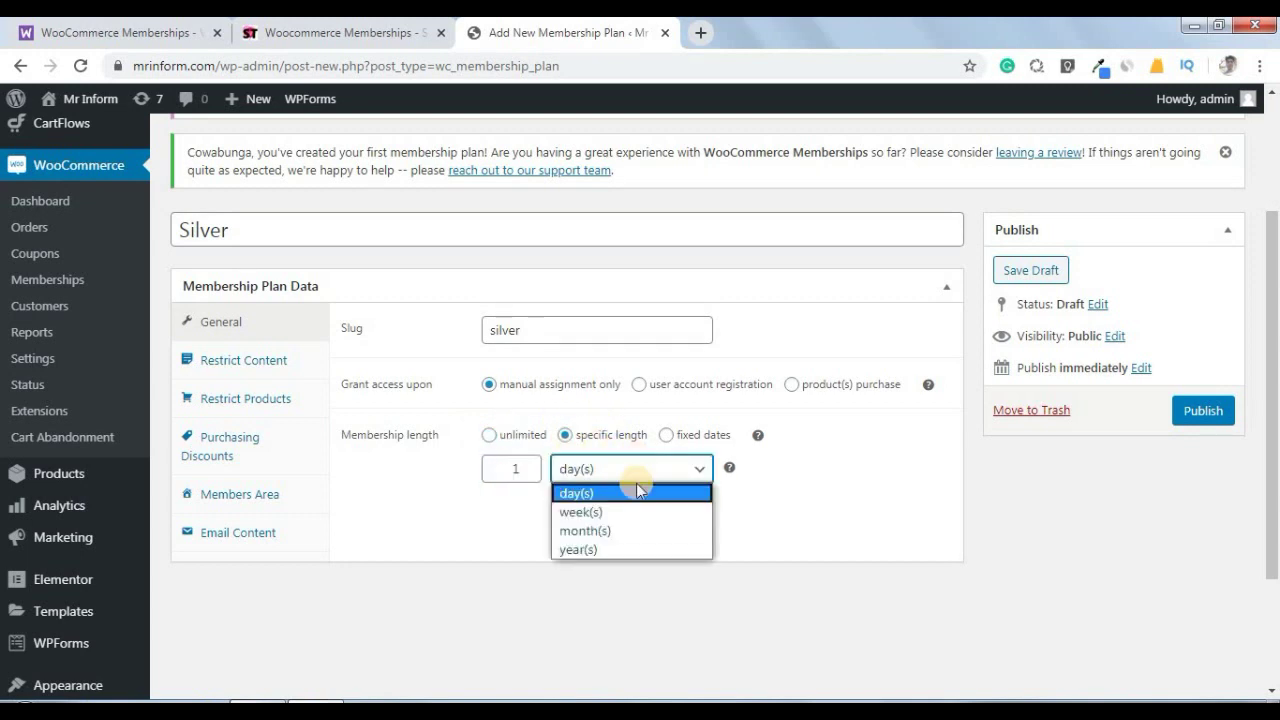
pyautogui.click(646, 531)
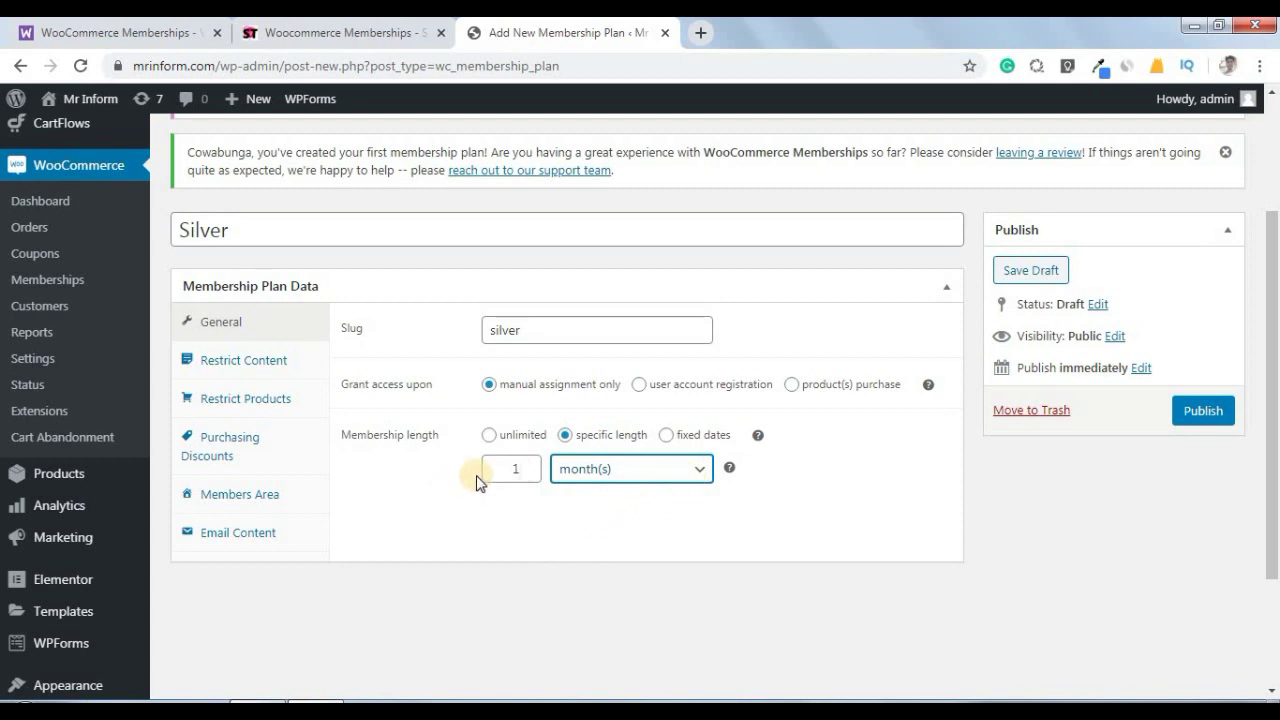
pyautogui.click(667, 435)
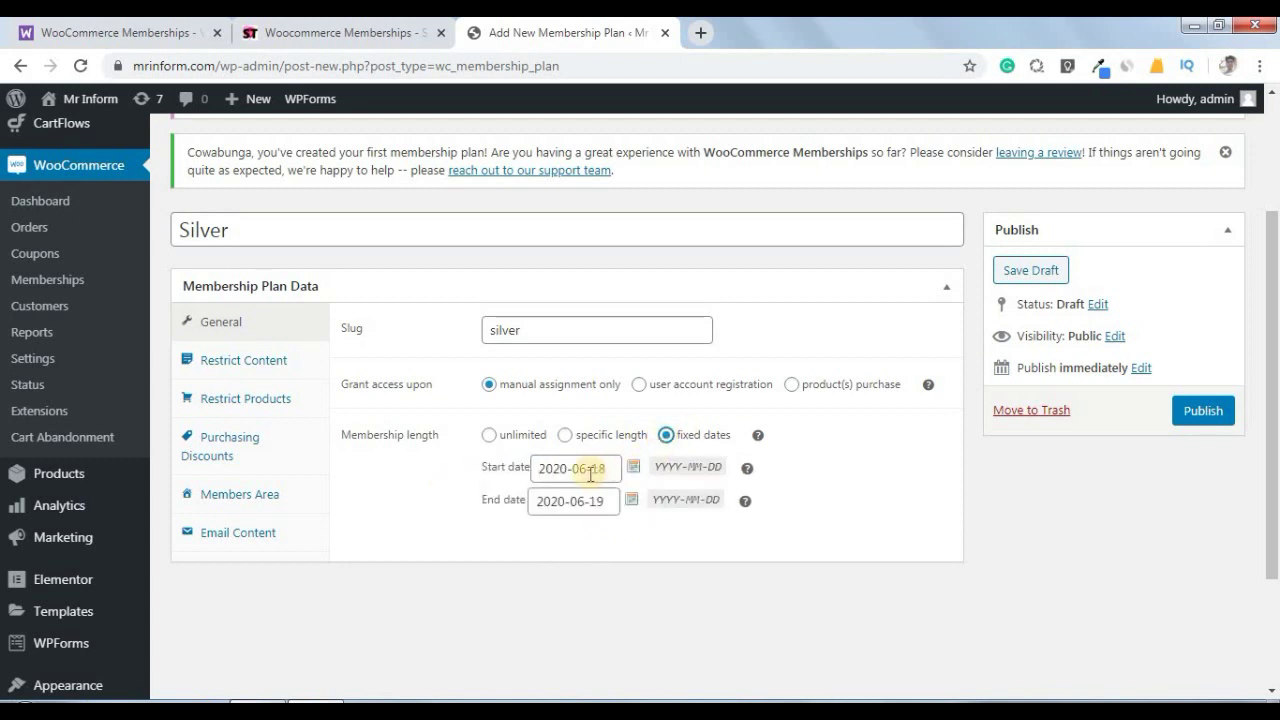
pyautogui.click(489, 436)
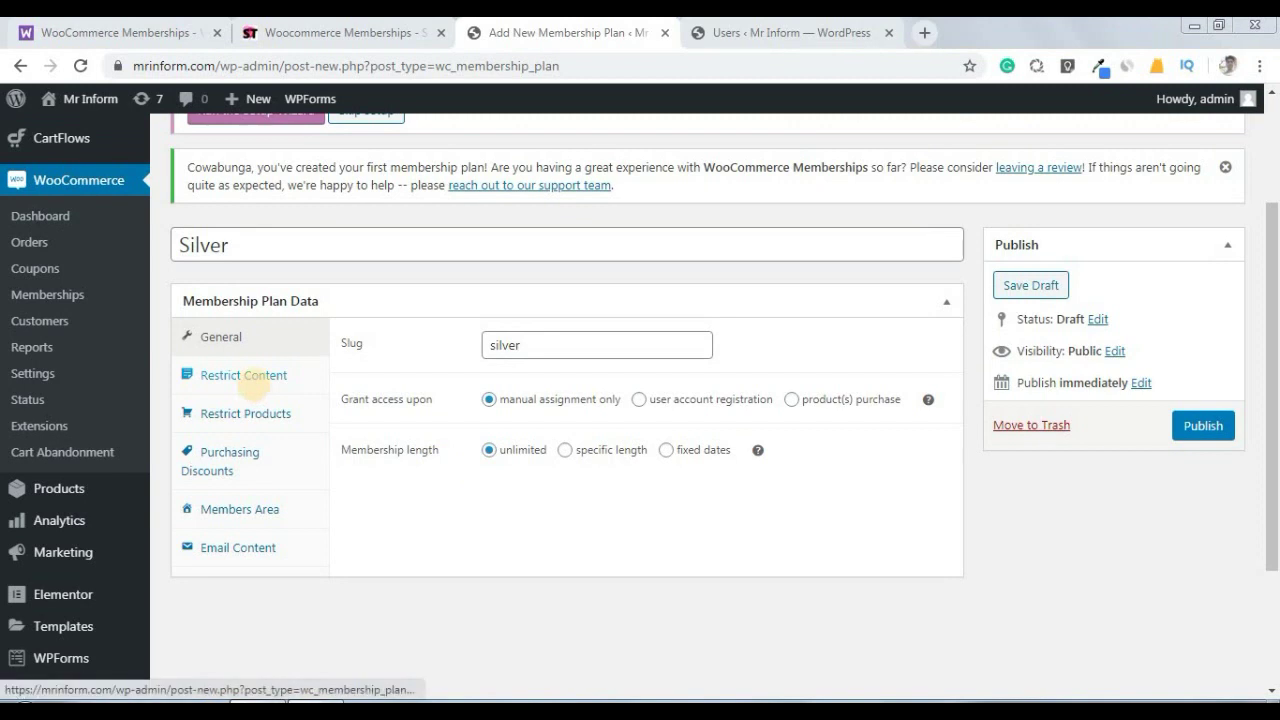
# - Try a content restriction rule in the Silver plan, check its available content types, and delete the rule
pyautogui.click(251, 387)
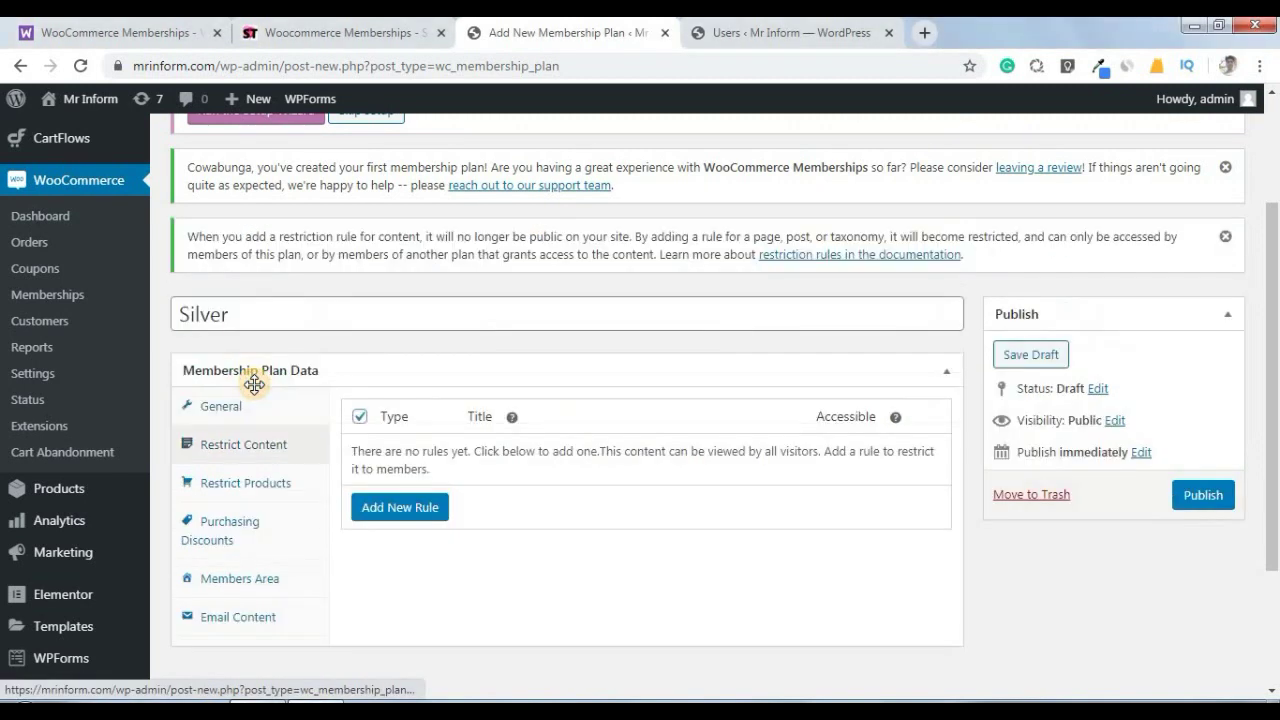
pyautogui.click(388, 512)
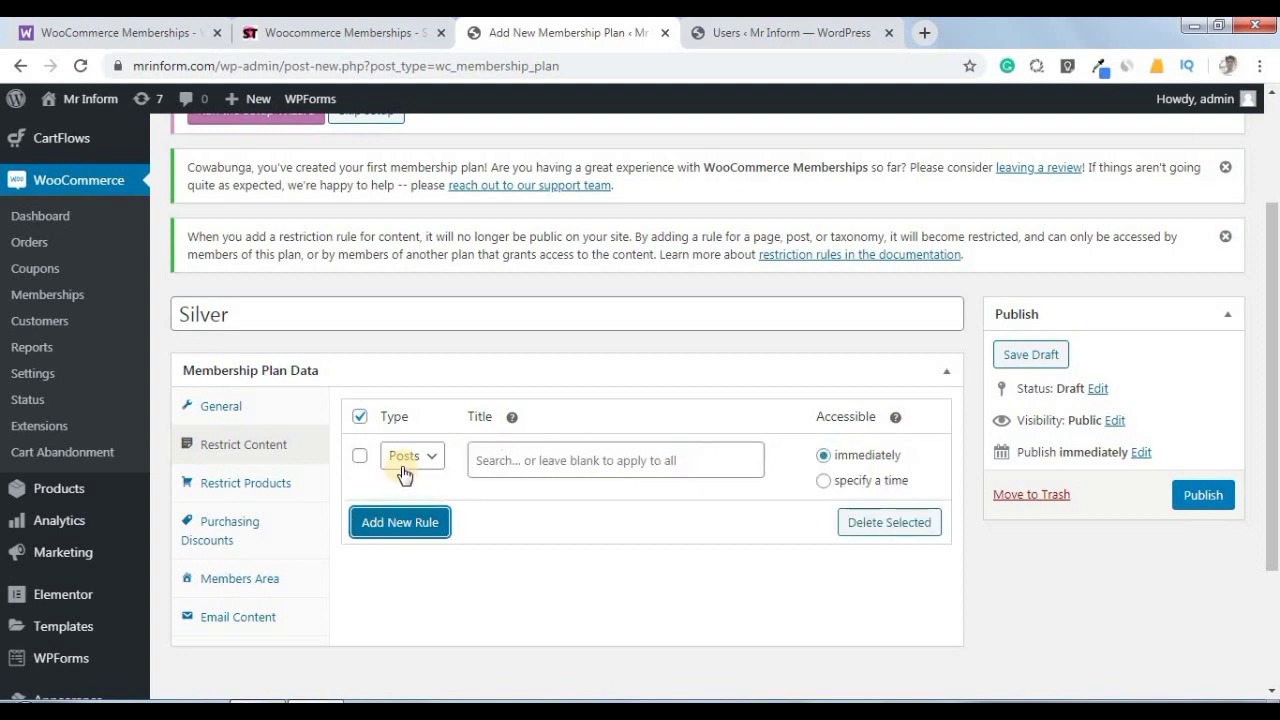
pyautogui.click(403, 465)
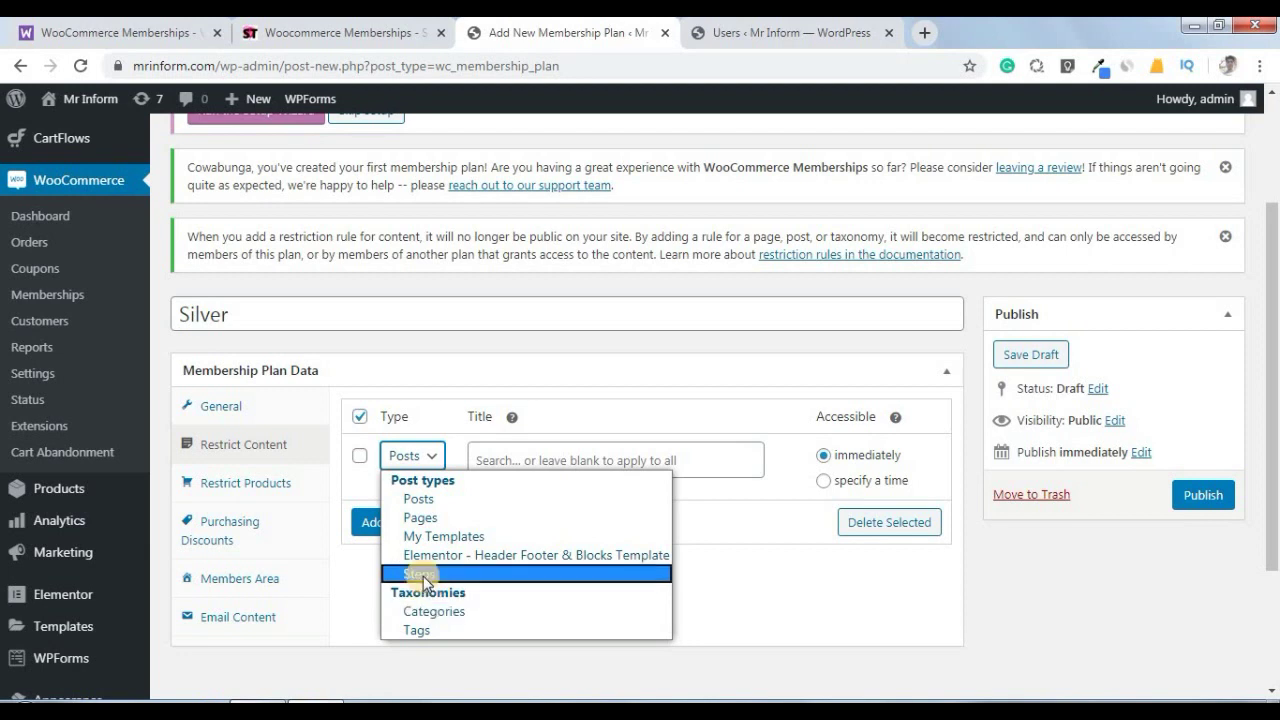
pyautogui.click(362, 457)
pyautogui.click(866, 528)
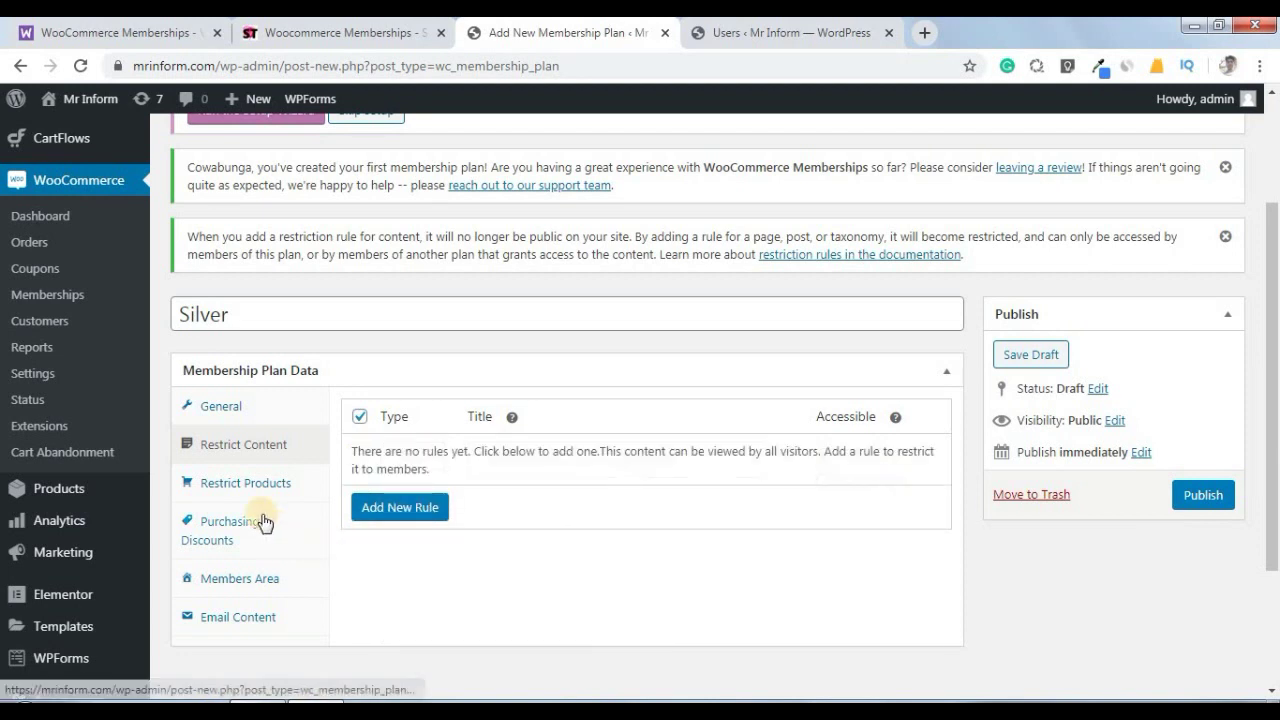
# - Try a product restriction rule in the Silver plan that applies to the Light Brown Purse
pyautogui.click(252, 484)
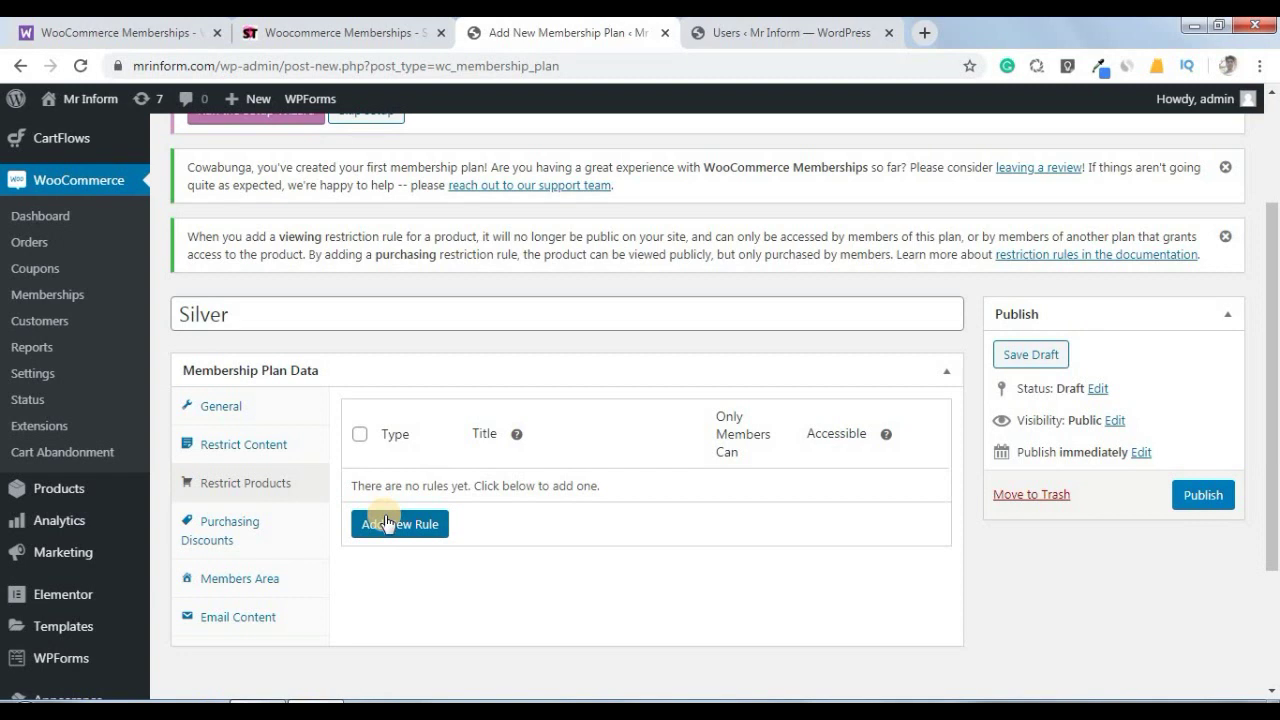
pyautogui.click(386, 524)
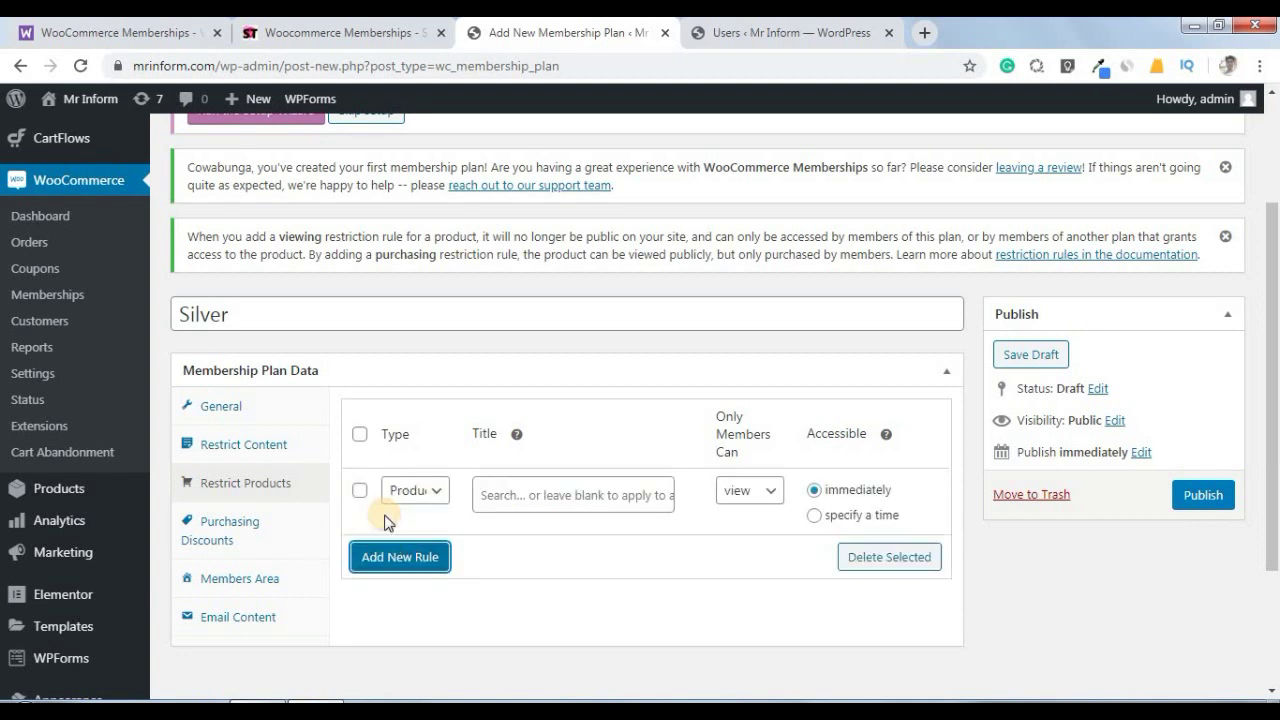
pyautogui.click(427, 495)
pyautogui.click(427, 495)
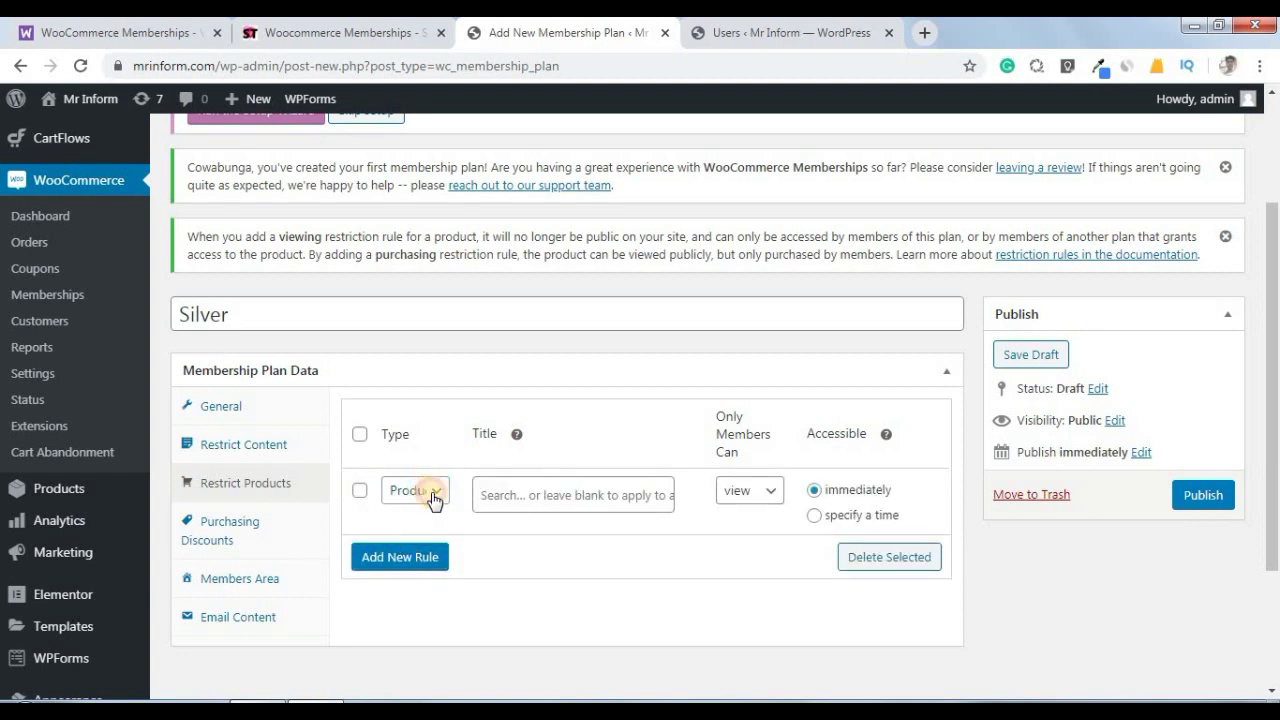
pyautogui.click(489, 494)
pyautogui.write('men')
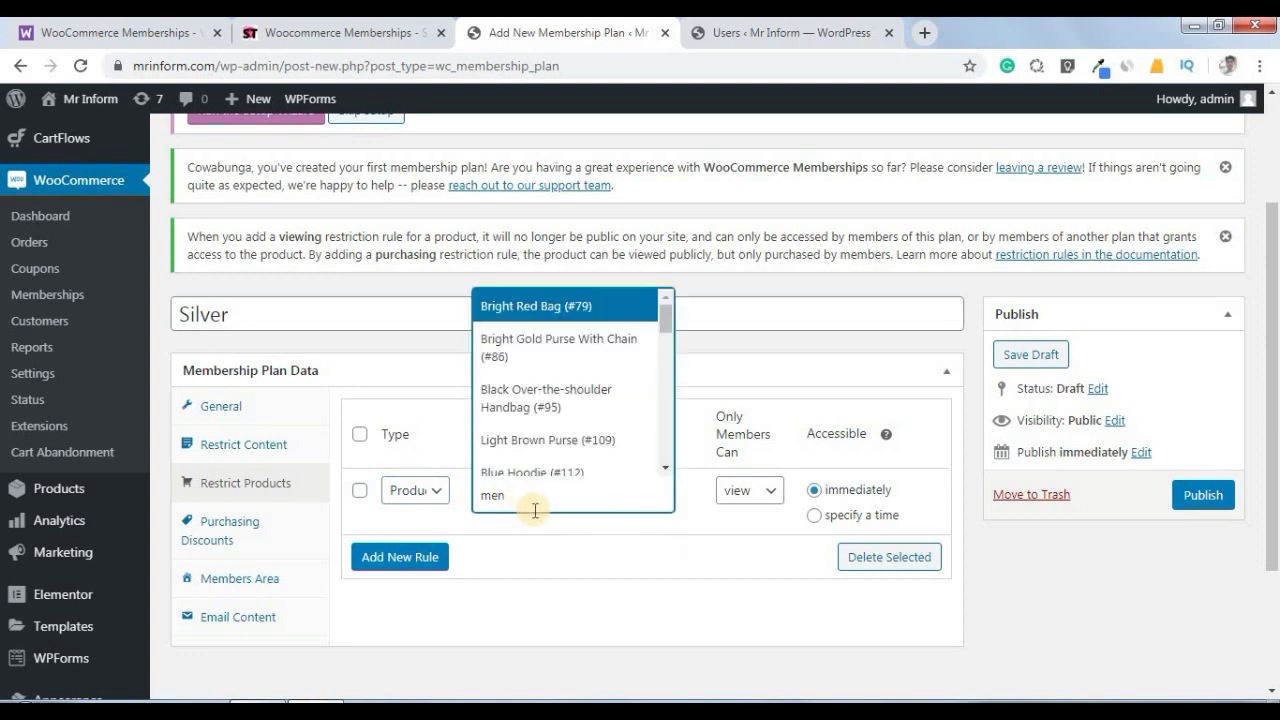
pyautogui.click(531, 447)
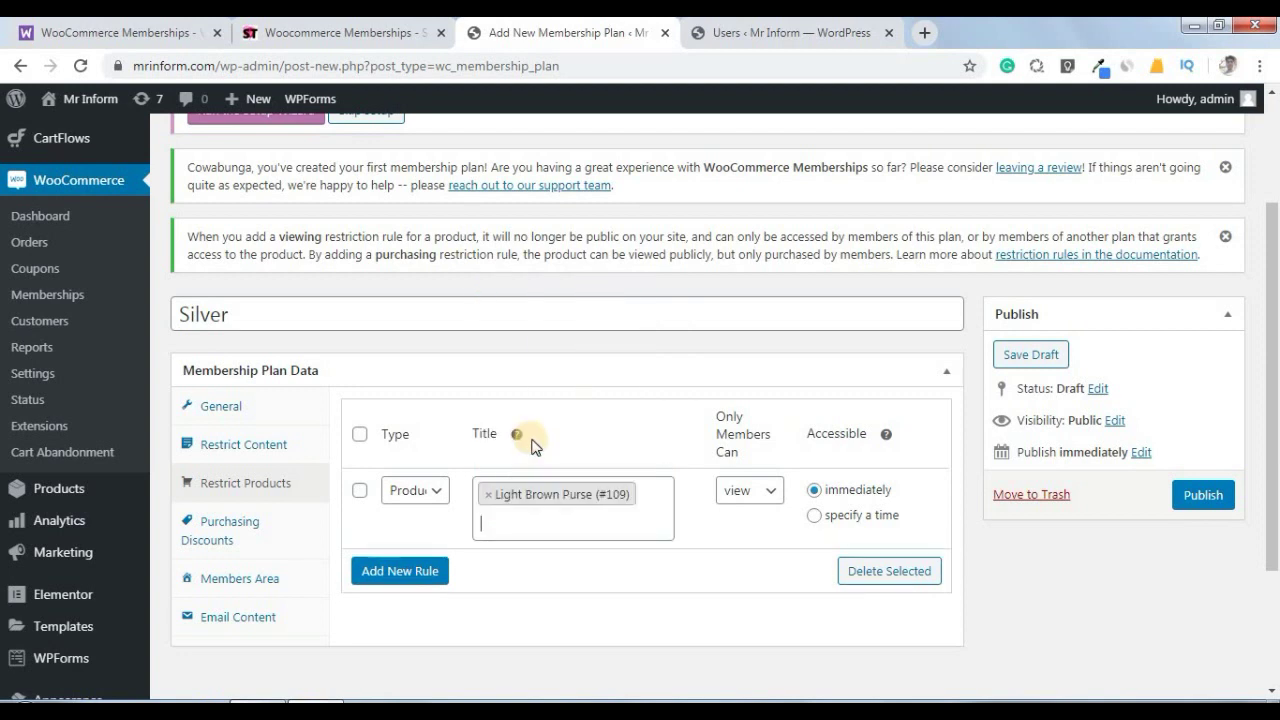
# - Check the view and purchase options for members in the Light Brown Purse rule, and delete the rule
pyautogui.click(765, 492)
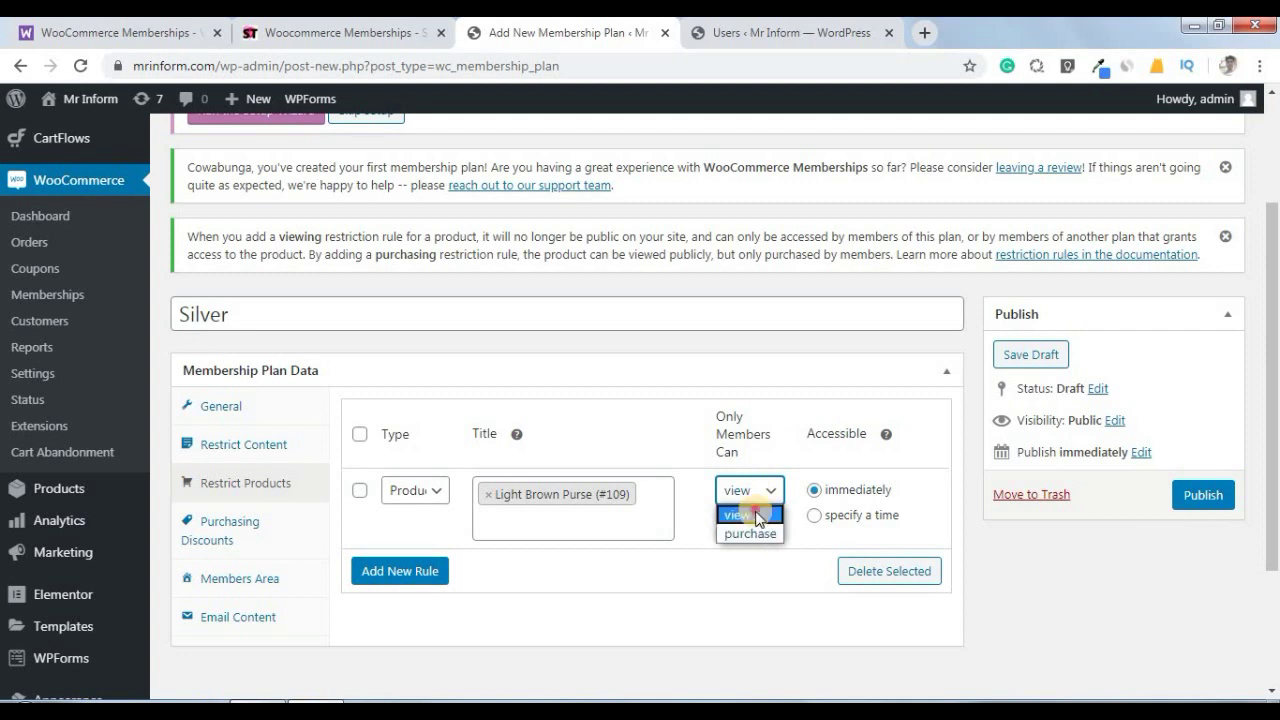
pyautogui.click(745, 491)
pyautogui.click(740, 490)
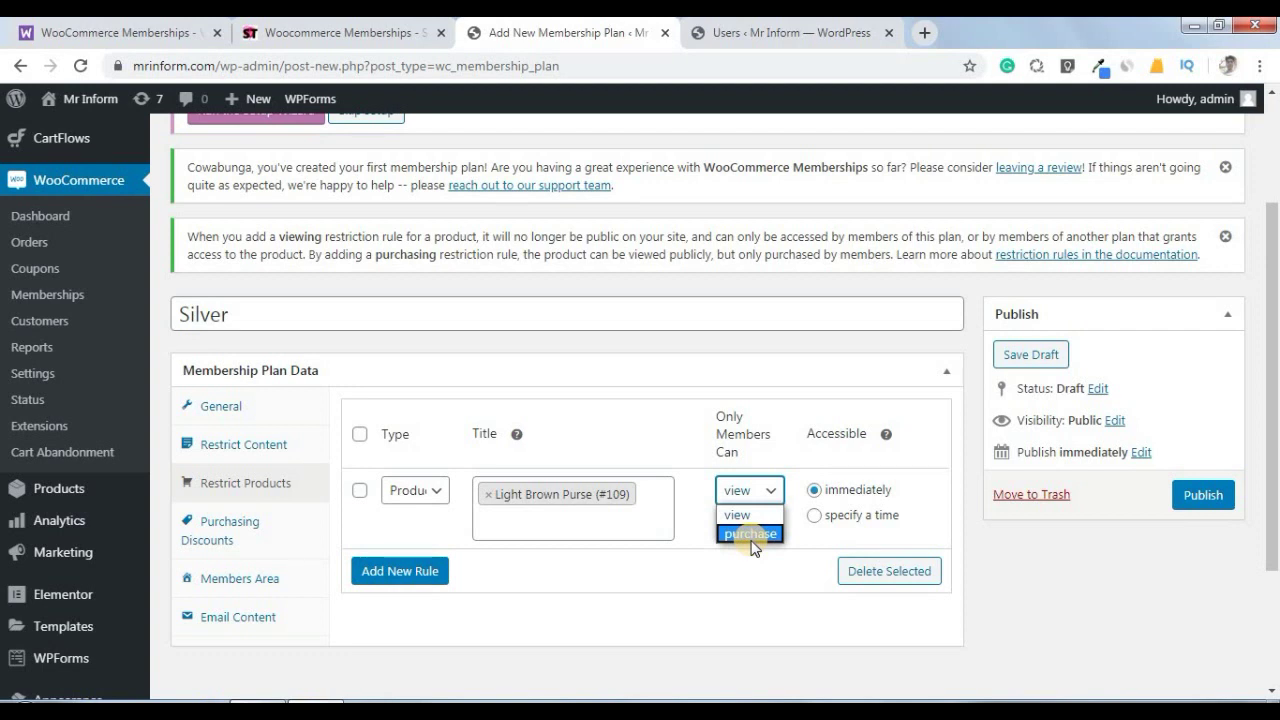
pyautogui.click(798, 571)
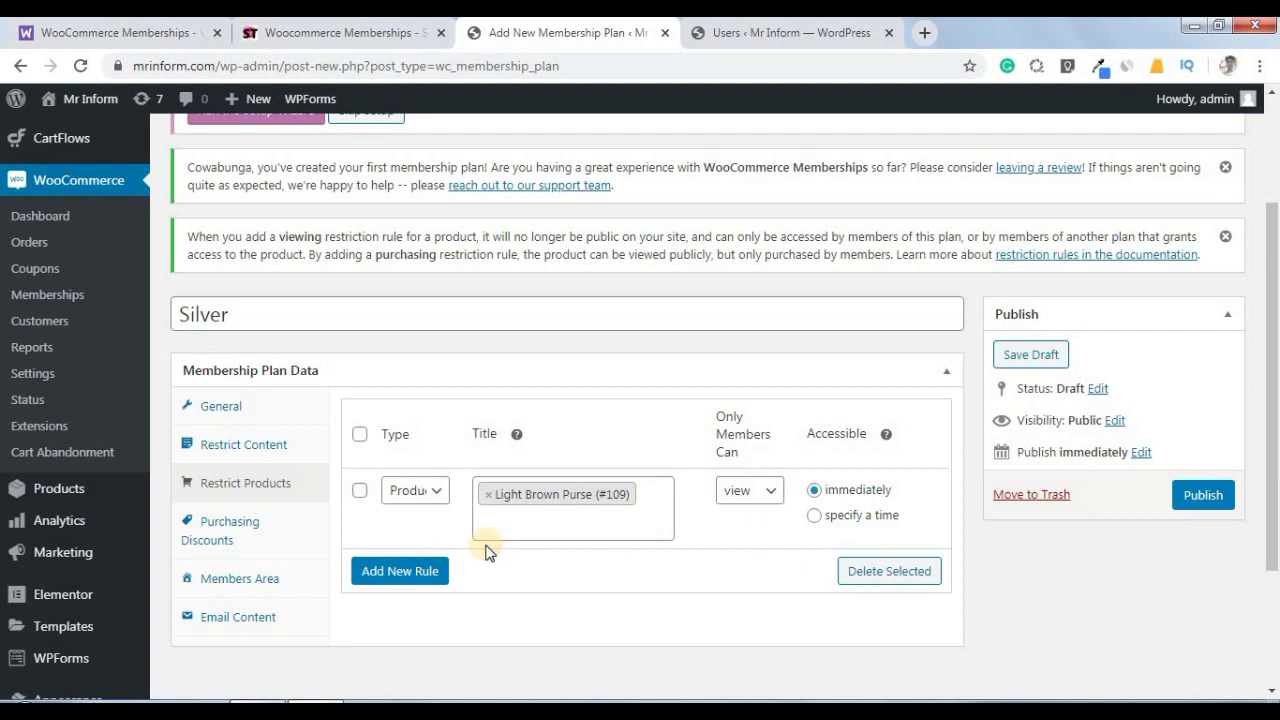
pyautogui.click(359, 490)
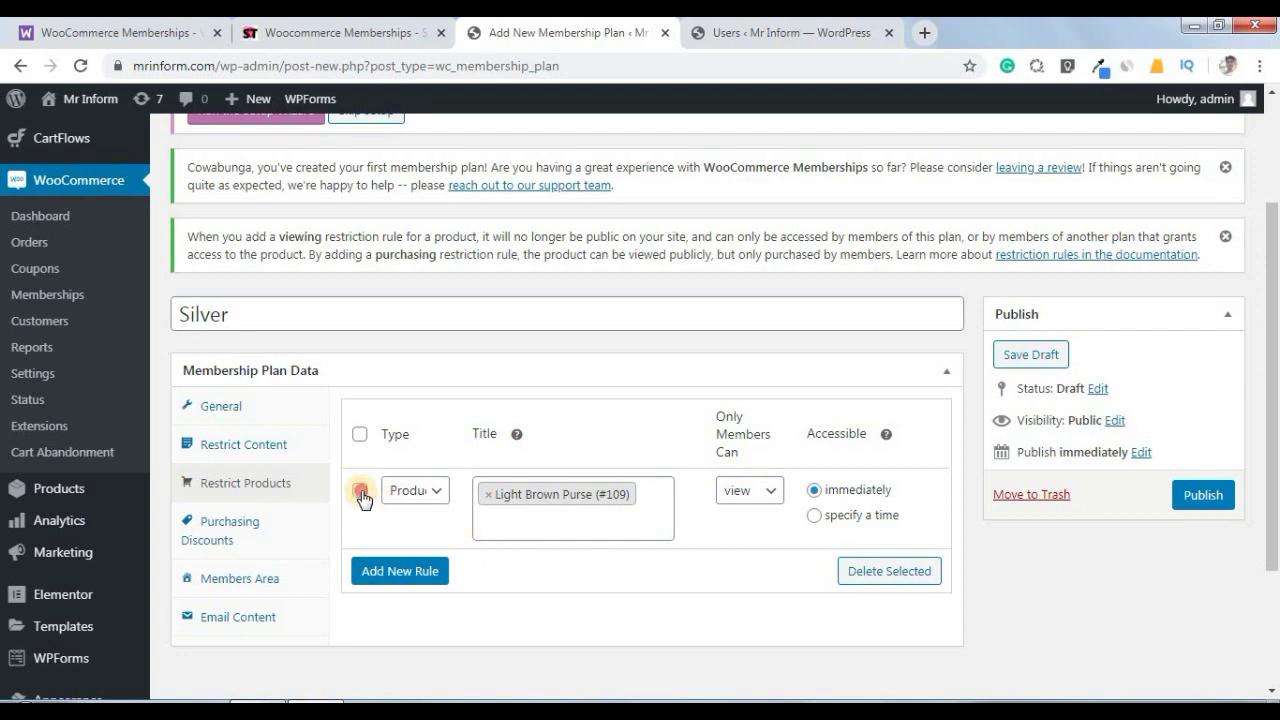
pyautogui.click(870, 572)
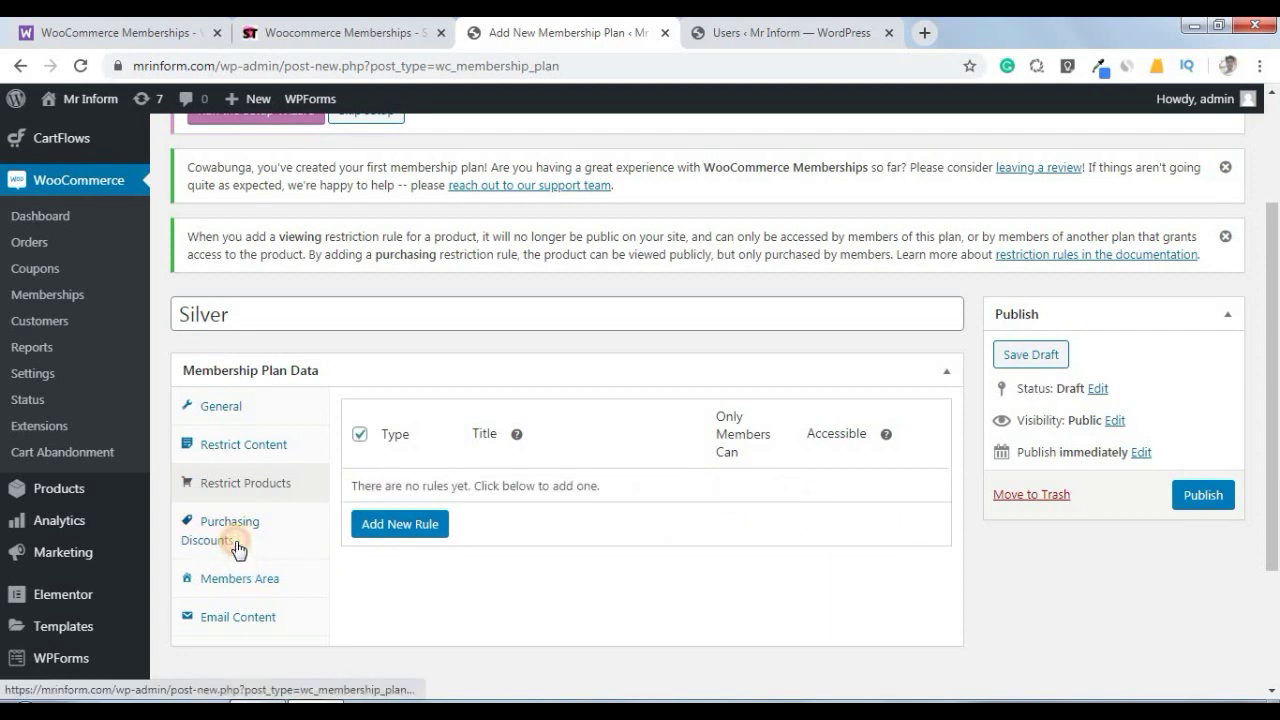
# - Set the Silver plan's purchasing discount to apply to product categories
pyautogui.click(237, 549)
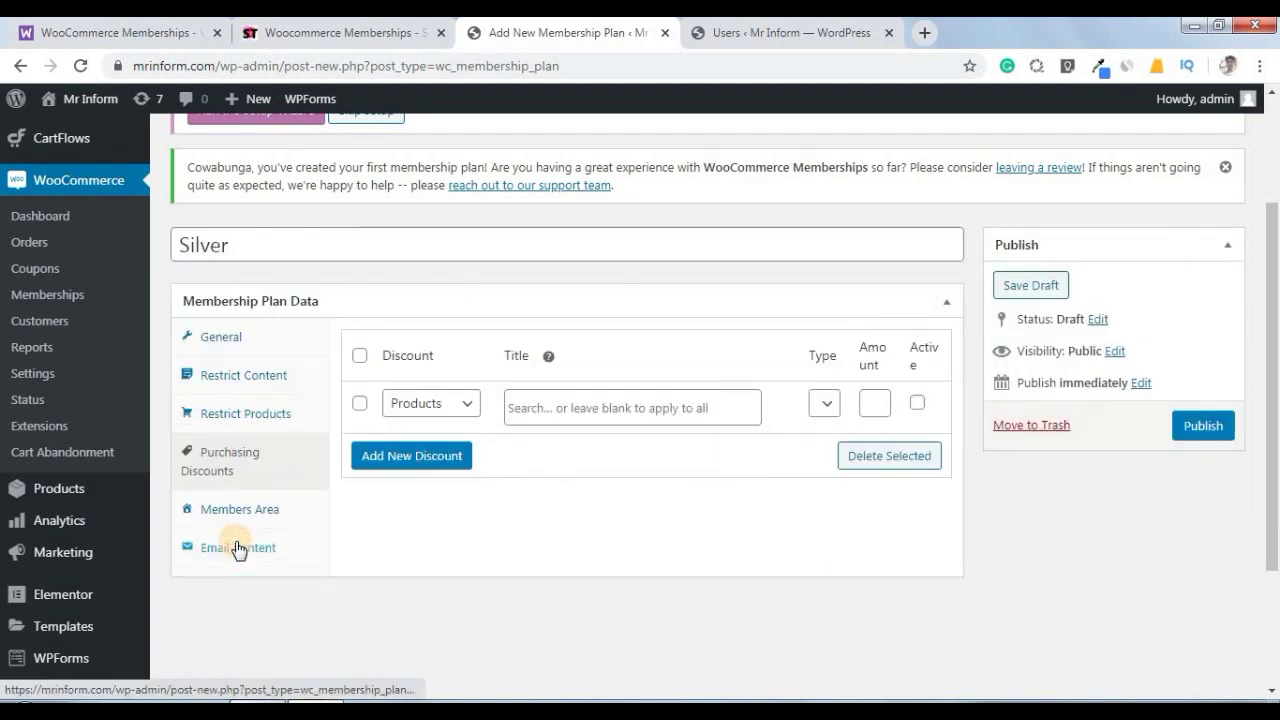
pyautogui.click(400, 408)
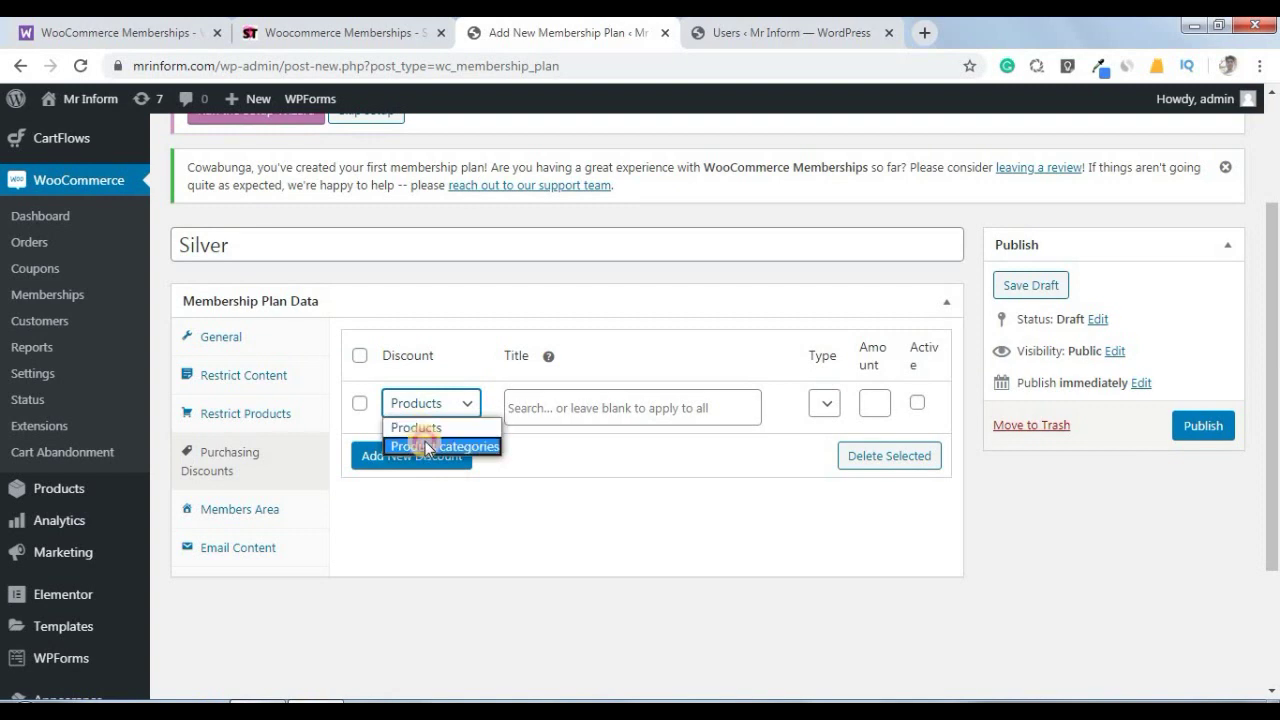
pyautogui.click(427, 447)
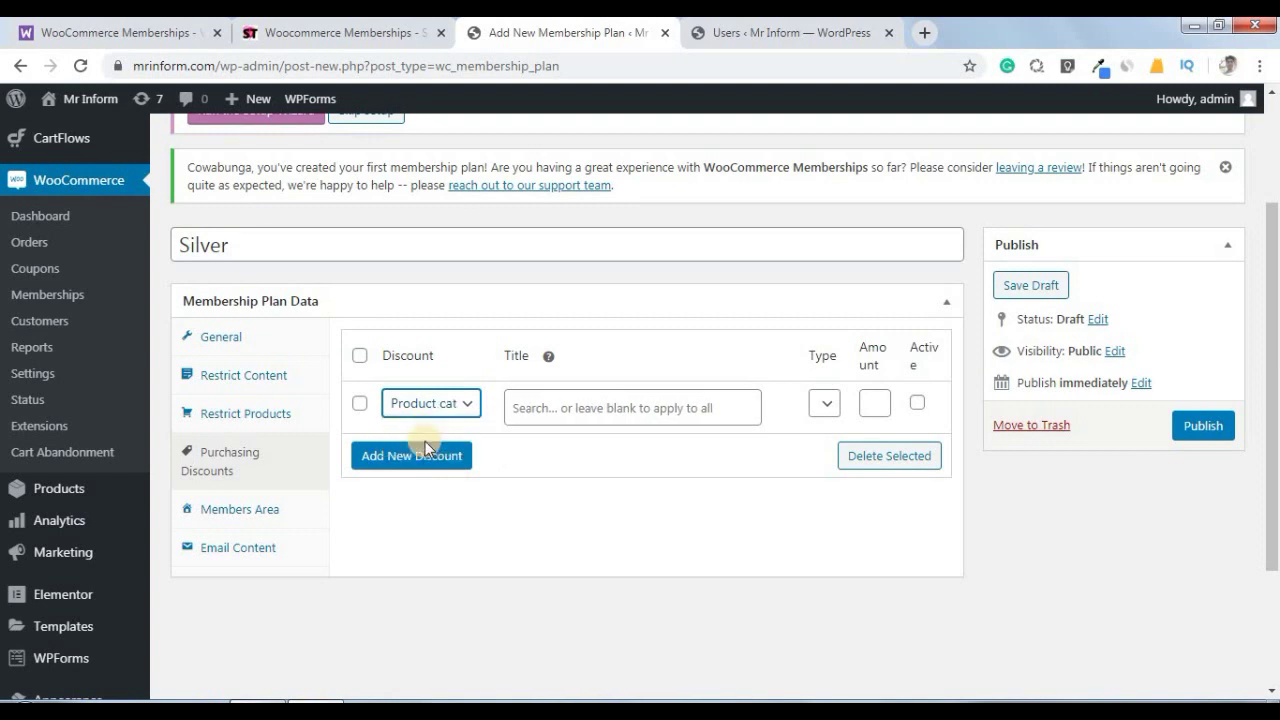
# - Try searching the discount's product categories for "men" and "women", and clear the search text
pyautogui.click(603, 408)
pyautogui.write('men')
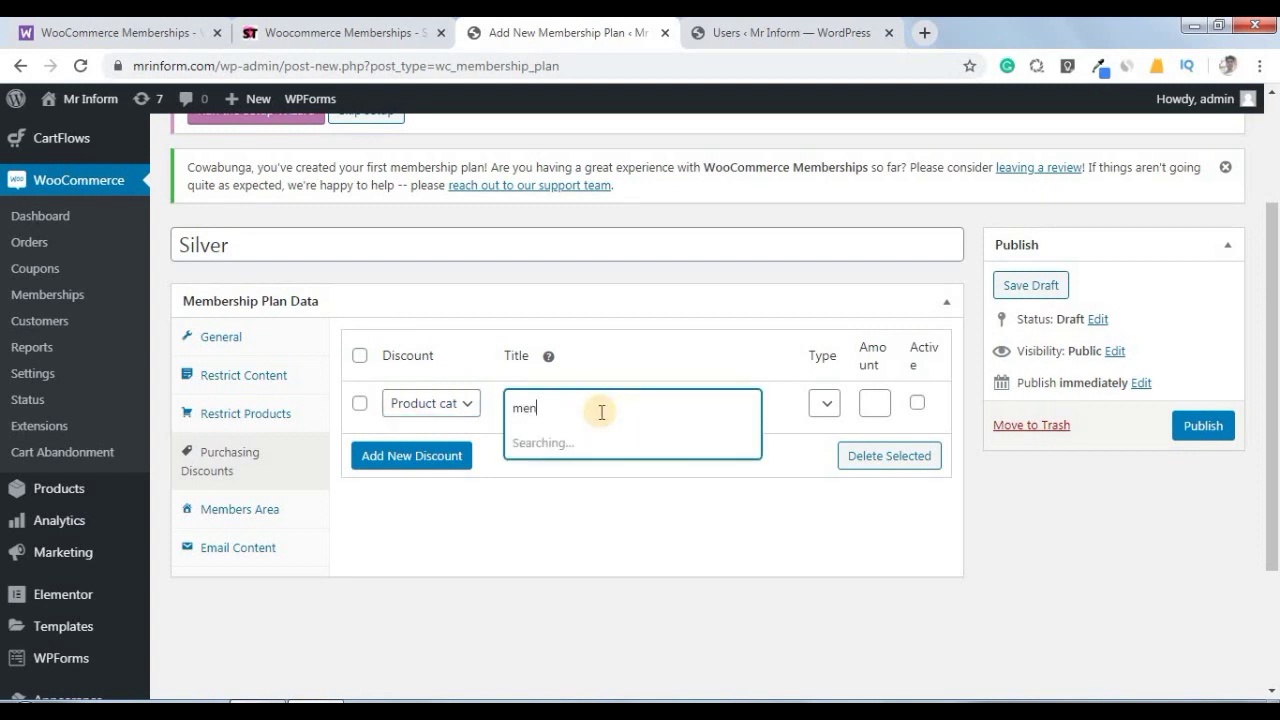
pyautogui.click(563, 474)
pyautogui.click(559, 408)
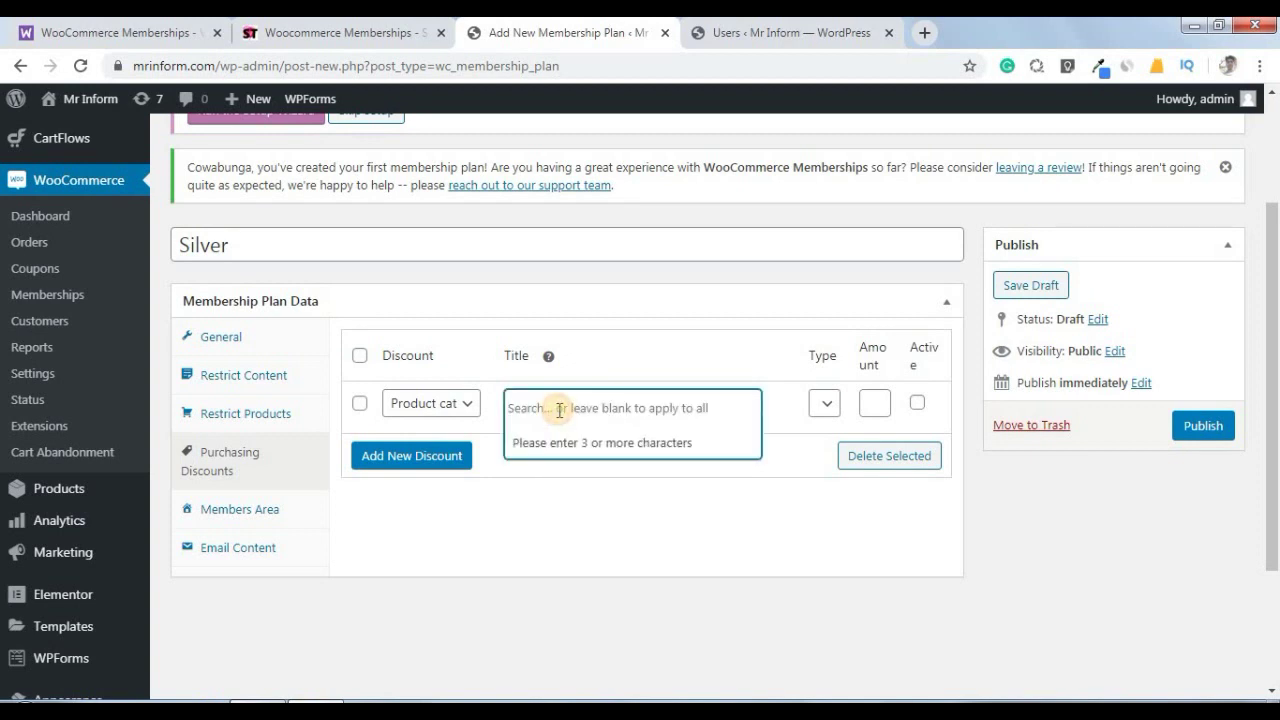
pyautogui.write('men')
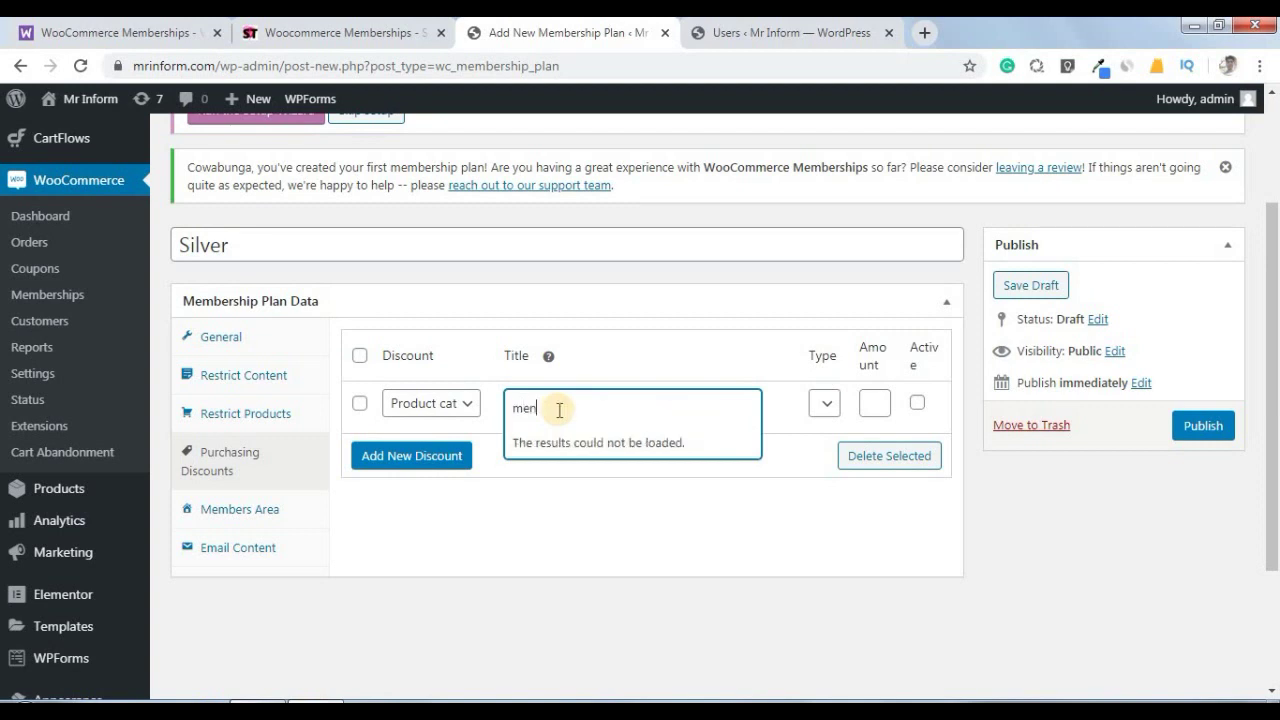
pyautogui.press('BackSpace')
pyautogui.press('BackSpace')
pyautogui.press('BackSpace')
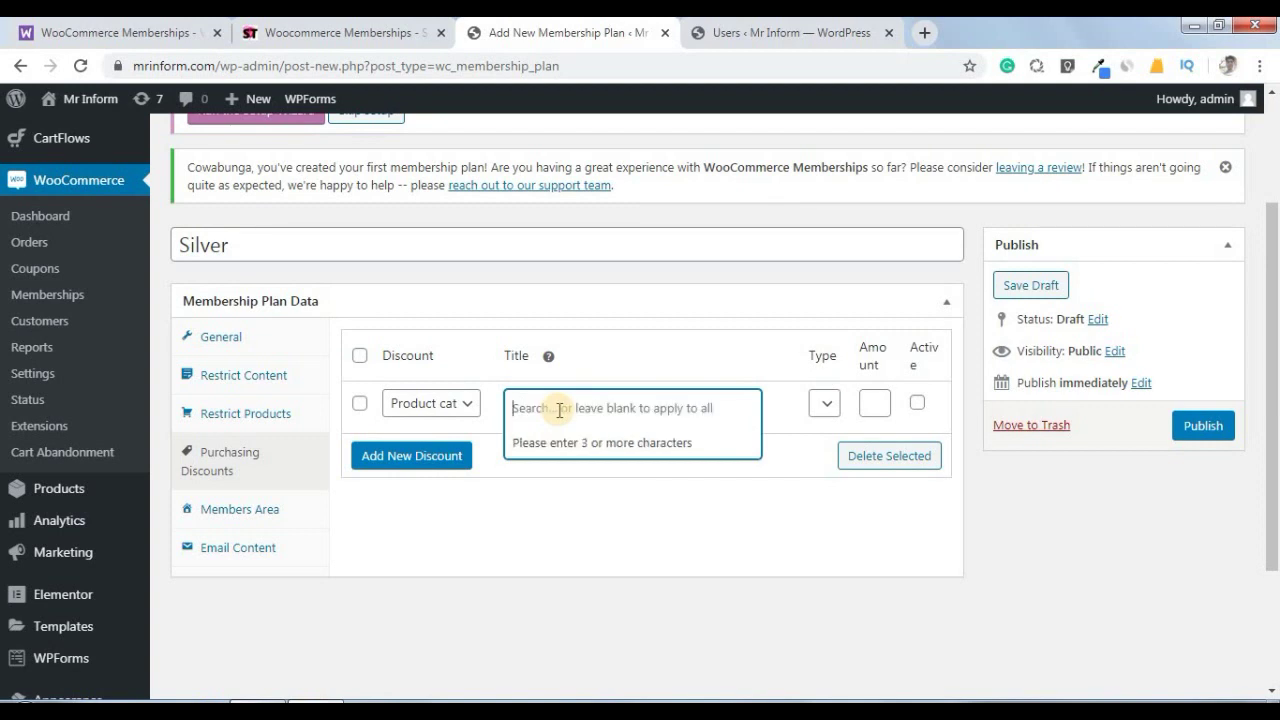
pyautogui.write('women')
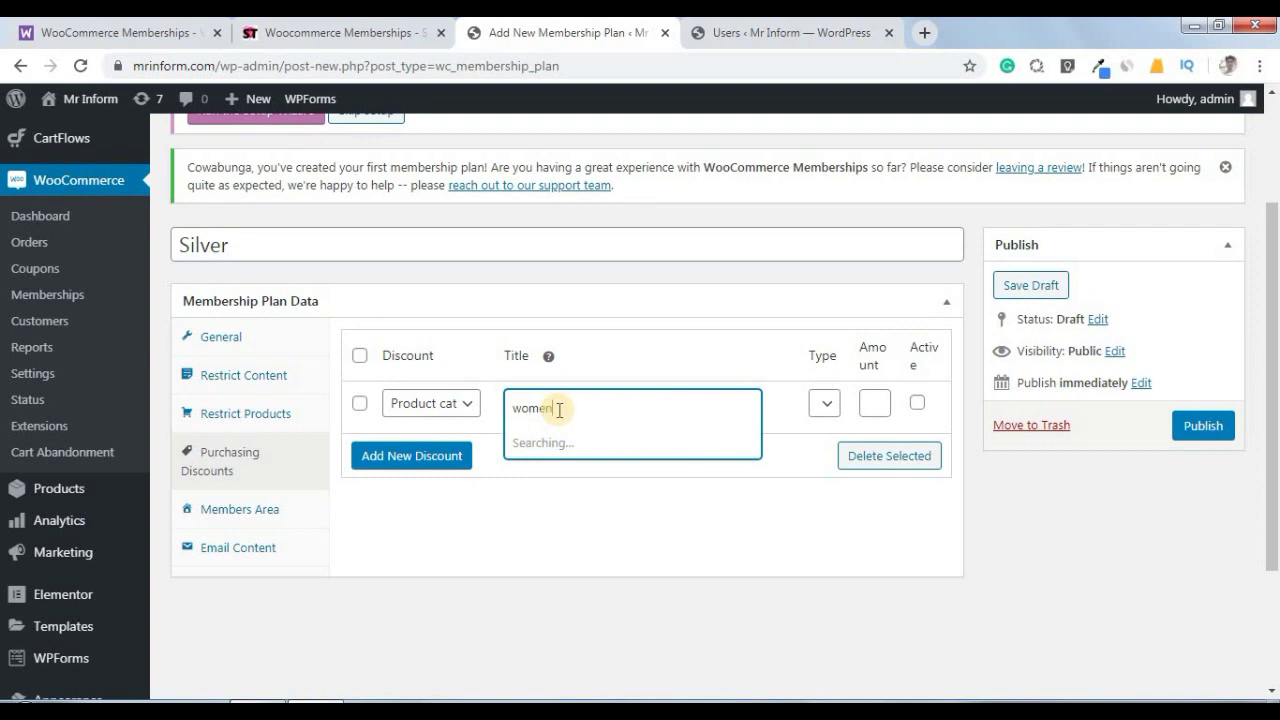
pyautogui.press('BackSpace')
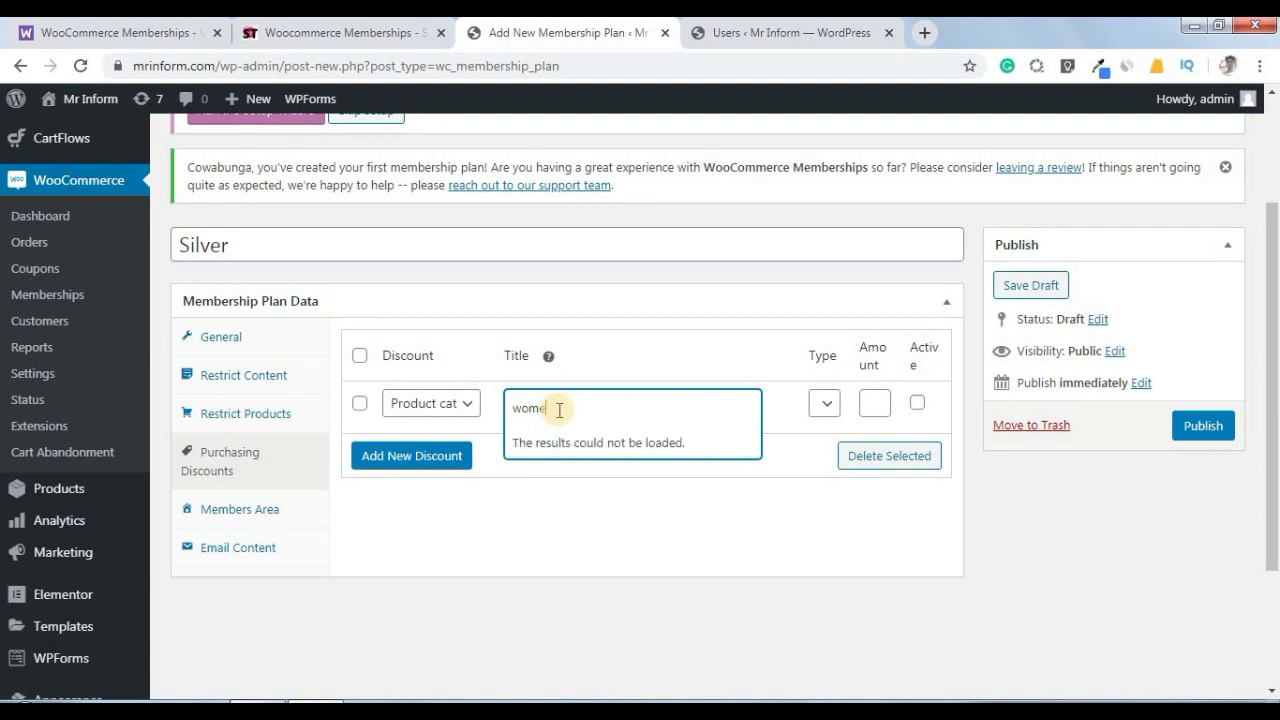
pyautogui.press('BackSpace')
pyautogui.press('BackSpace')
pyautogui.press('BackSpace')
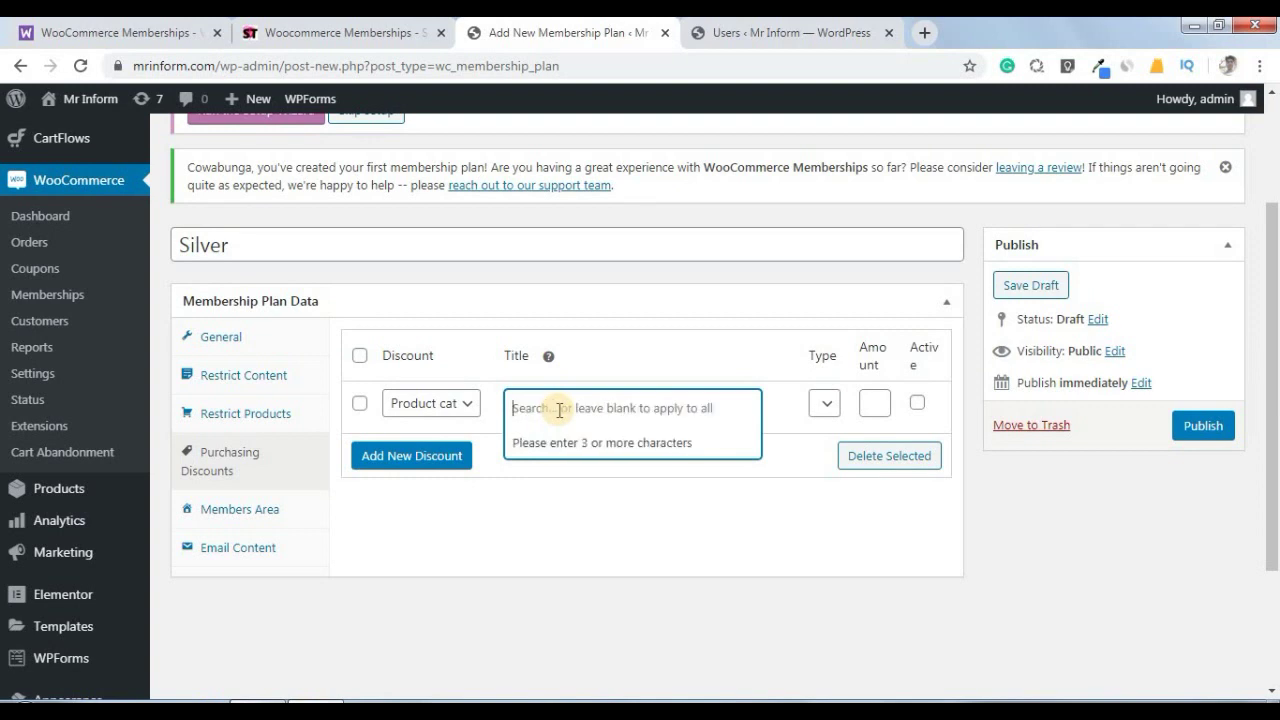
# - Try applying the purchasing discount to Products and search for "men"
pyautogui.click(462, 407)
pyautogui.click(433, 455)
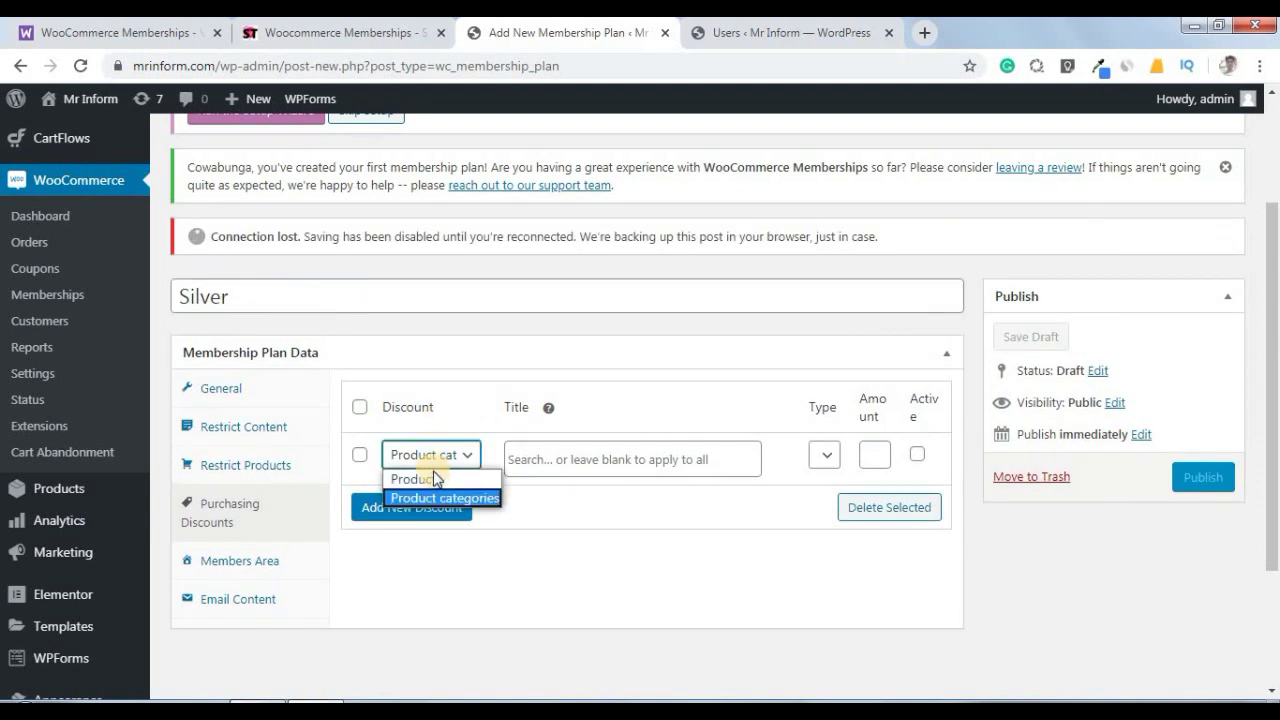
pyautogui.click(415, 476)
pyautogui.click(575, 465)
pyautogui.write('men')
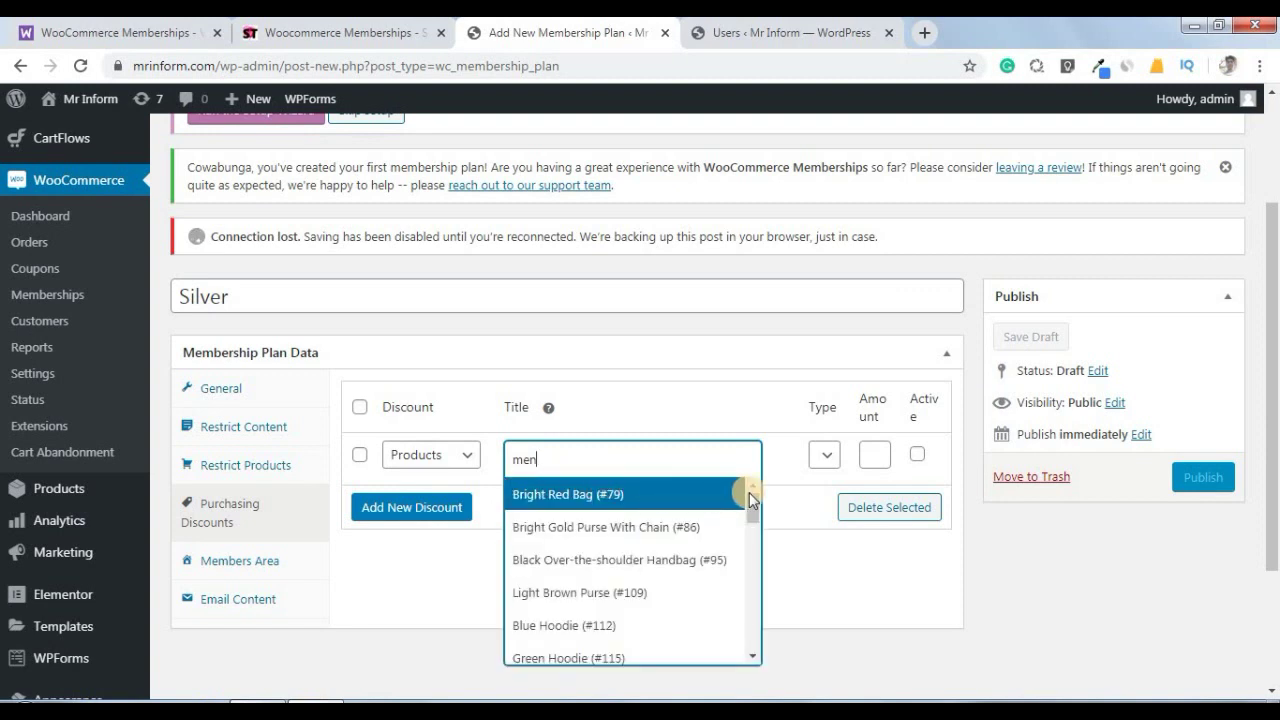
# - Apply the purchasing discount to product categories and choose the Men category
pyautogui.click(443, 456)
pyautogui.click(443, 498)
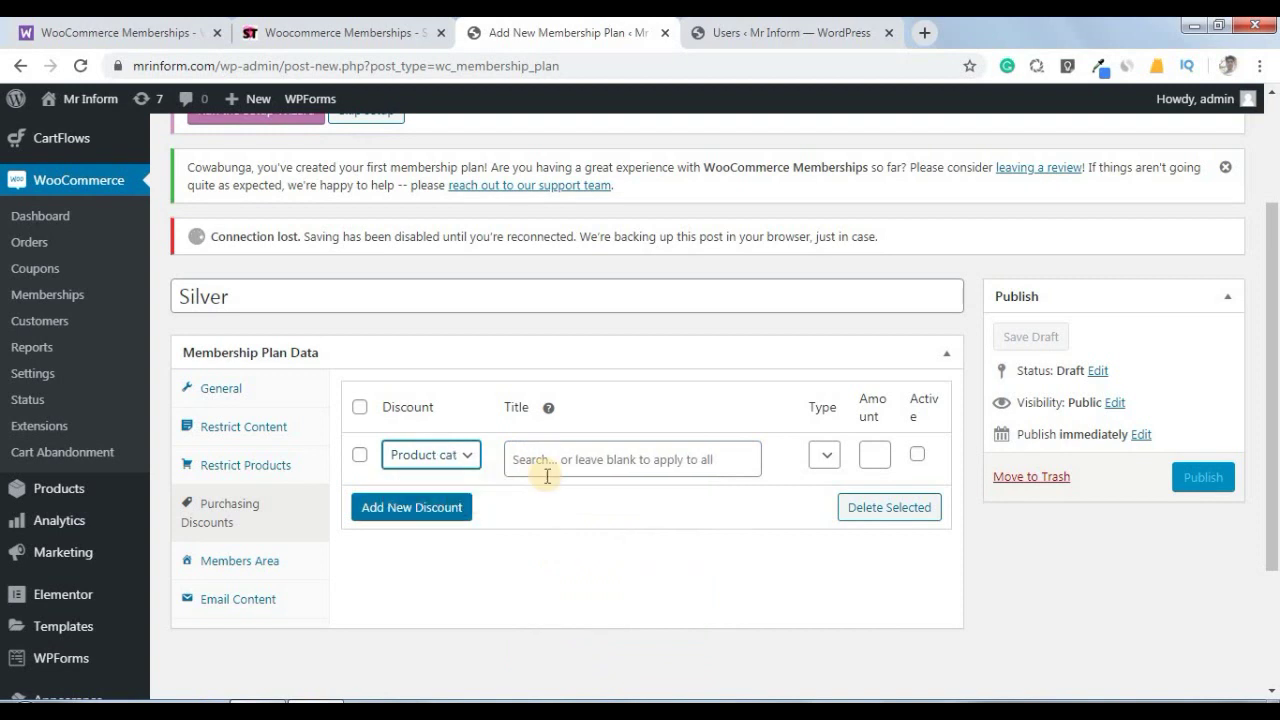
pyautogui.click(551, 459)
pyautogui.write('men')
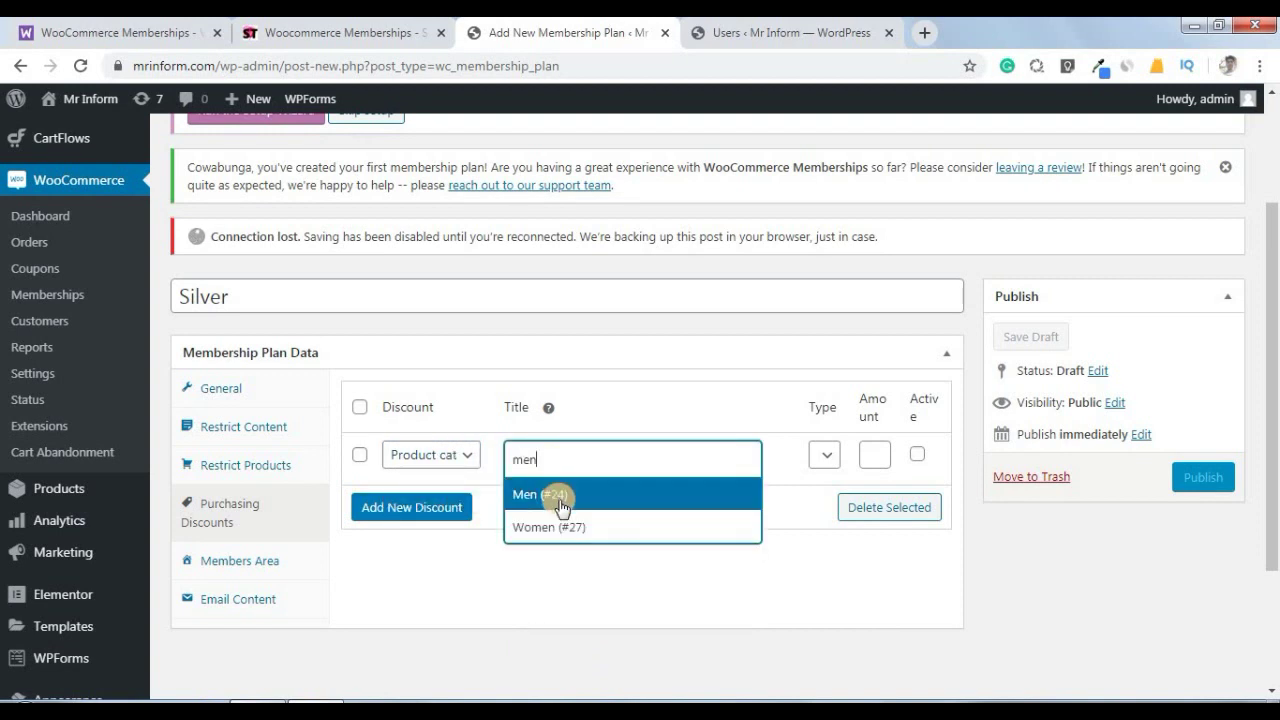
pyautogui.click(560, 500)
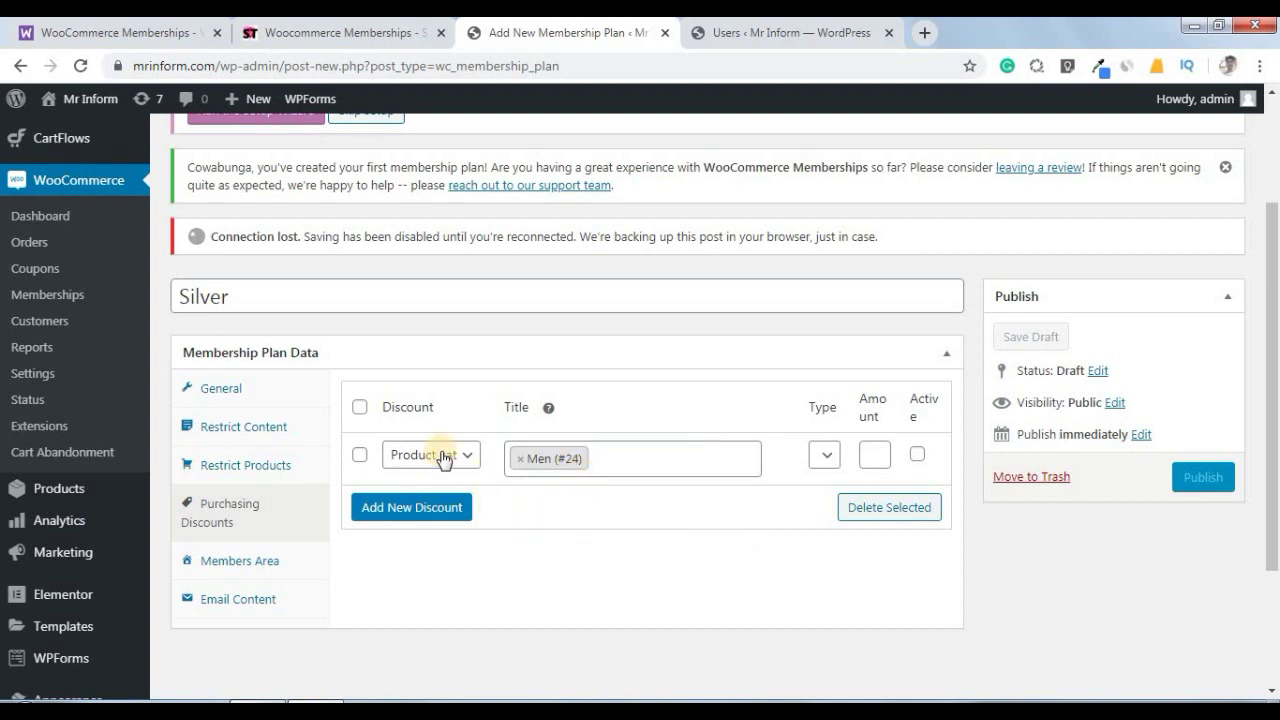
# - Choose % as the discount type for the Men category and make the discount active, leaving the amount empty
pyautogui.click(822, 458)
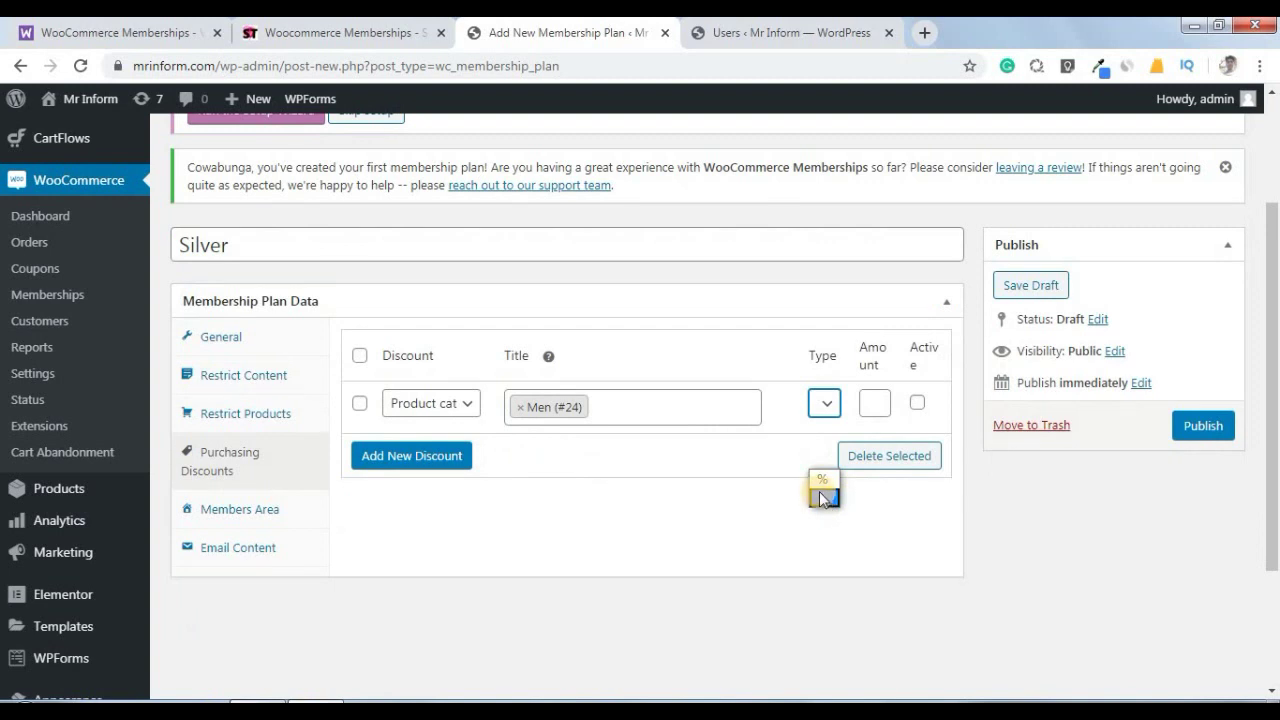
pyautogui.click(824, 484)
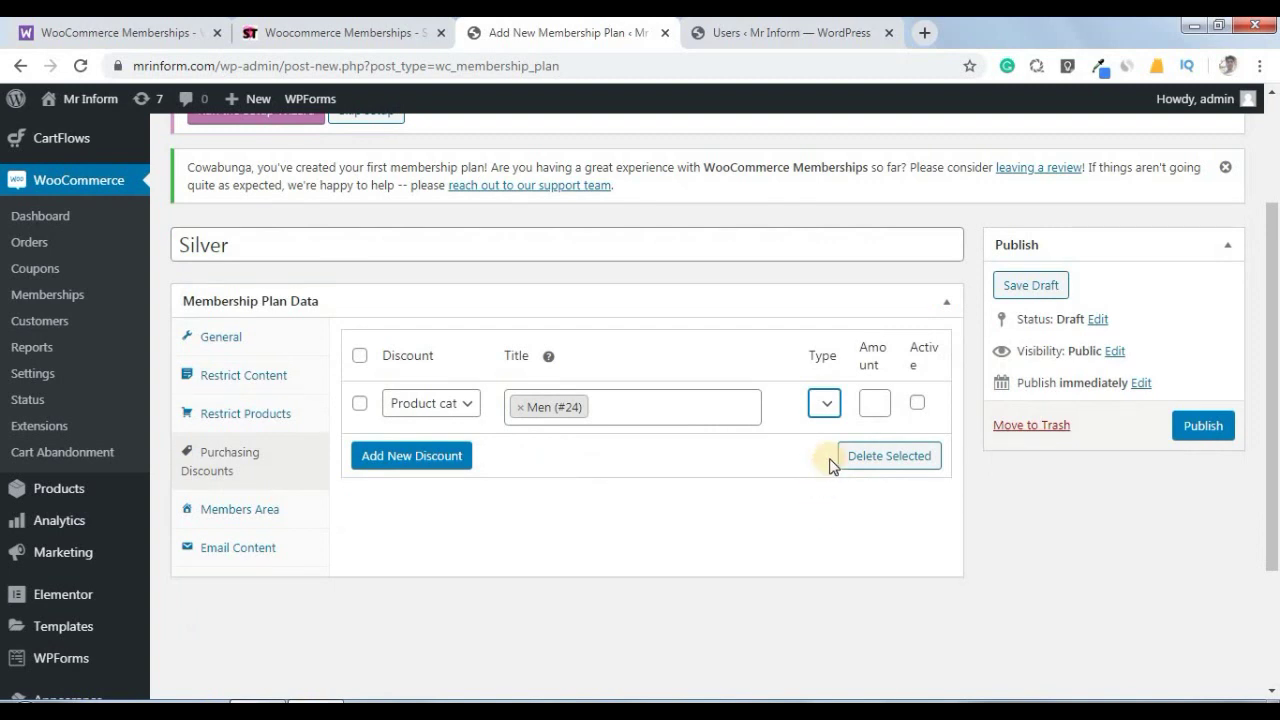
pyautogui.click(869, 400)
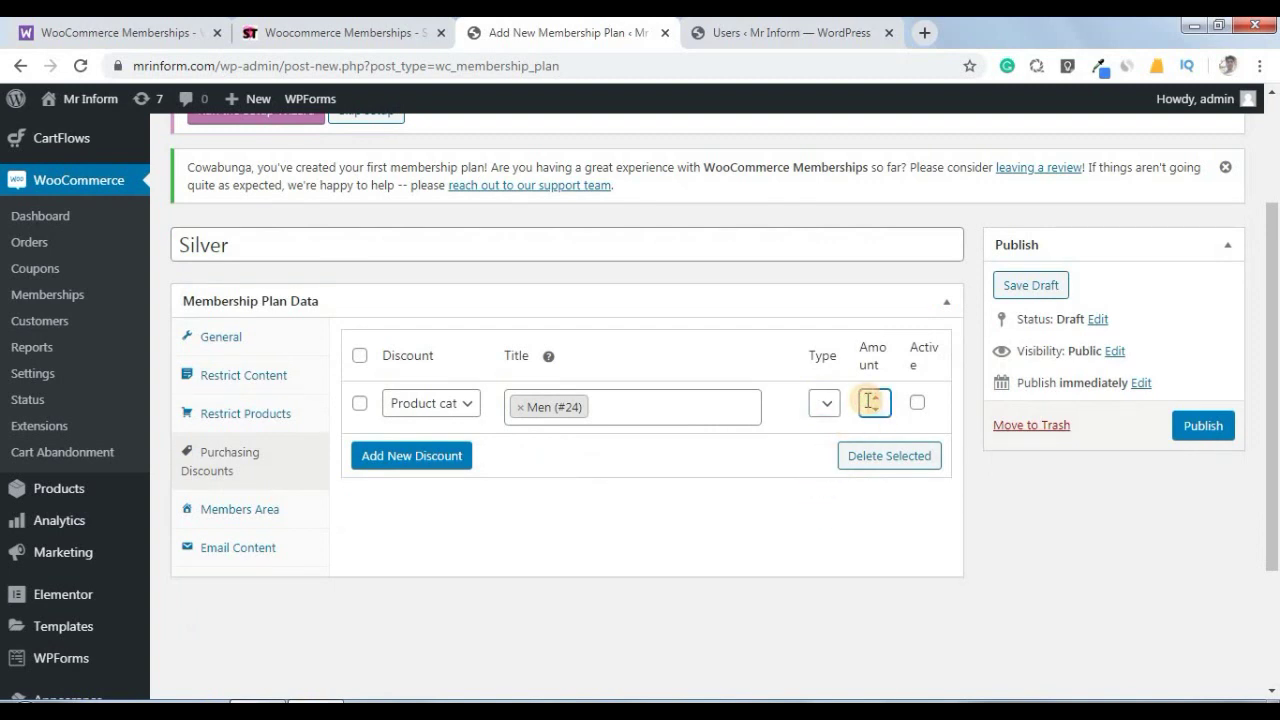
pyautogui.click(917, 404)
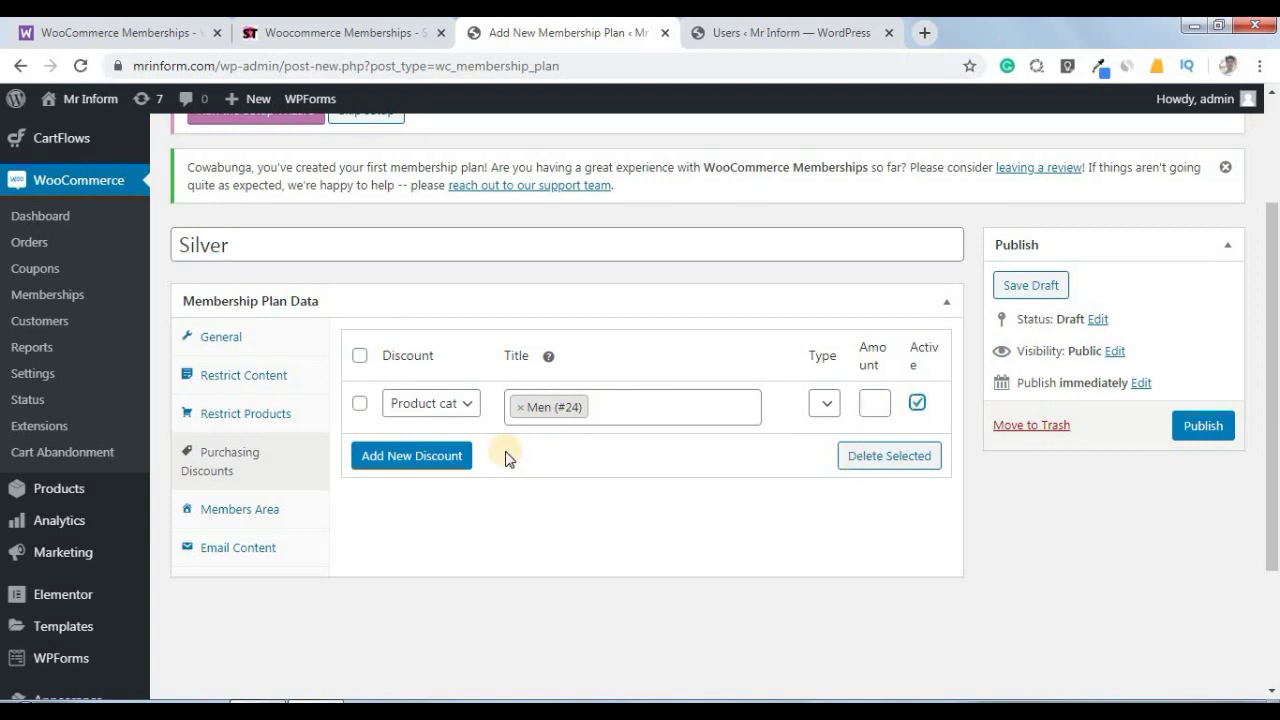
# - Review the Silver plan's members area sections, email content and general settings
pyautogui.click(250, 509)
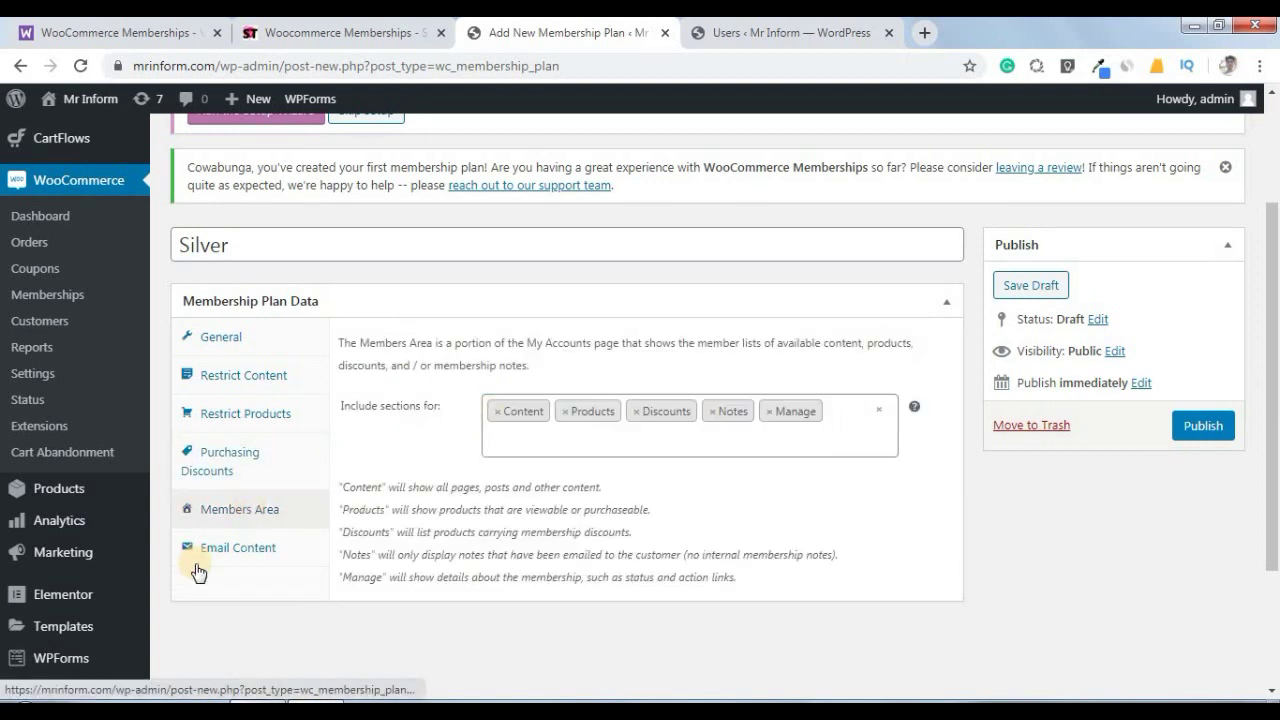
pyautogui.click(236, 550)
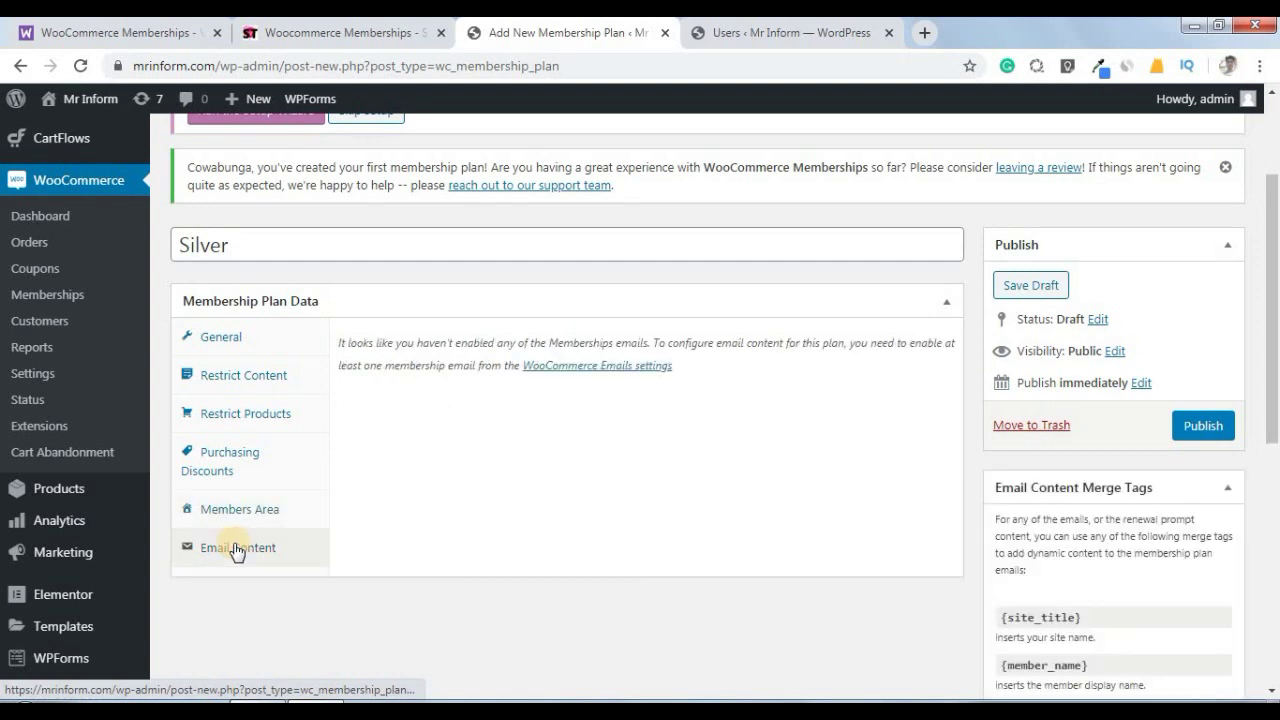
pyautogui.click(228, 338)
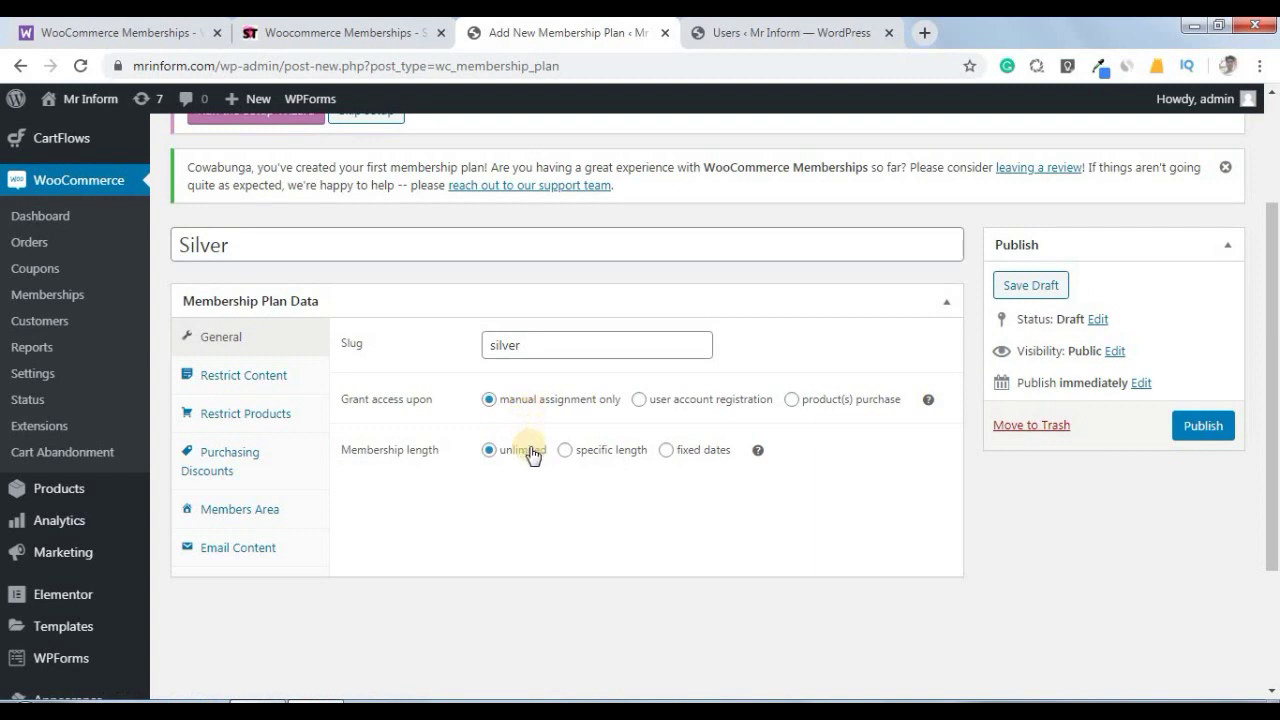
# - Publish the Silver membership plan and switch to the site's users list
pyautogui.click(1193, 438)
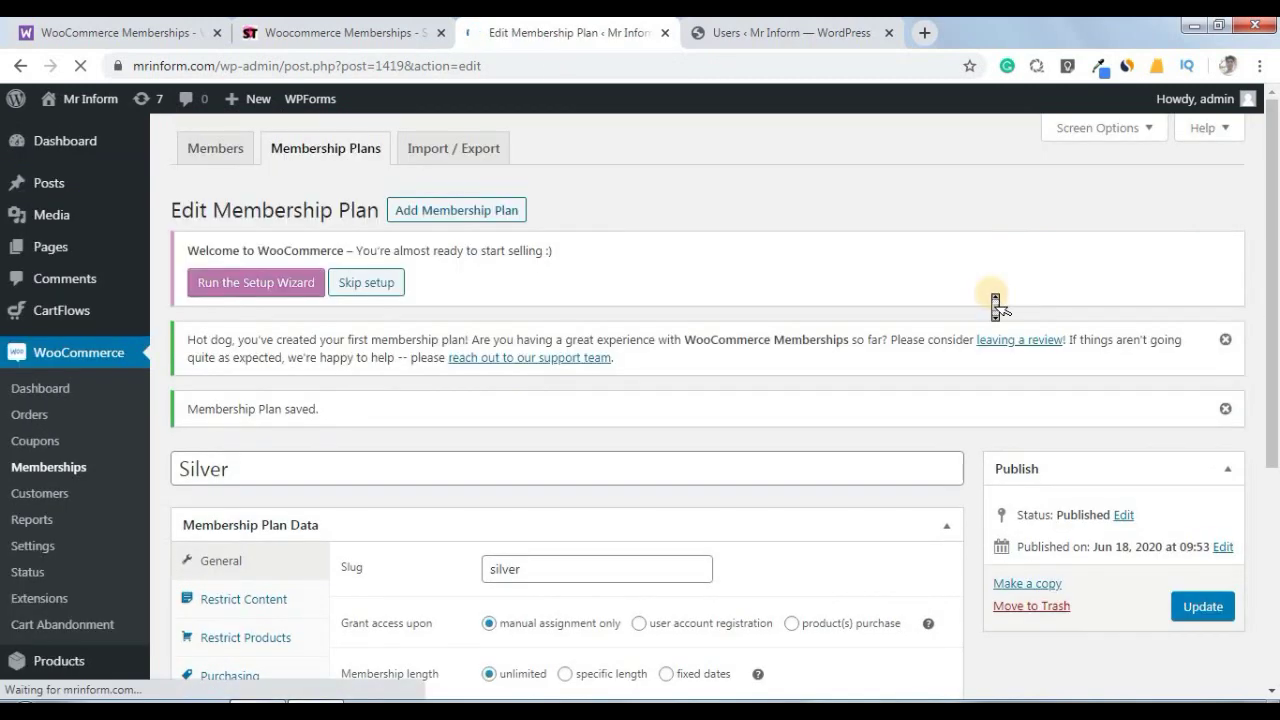
pyautogui.scroll(-4, 995, 301)
pyautogui.scroll(4, 995, 301)
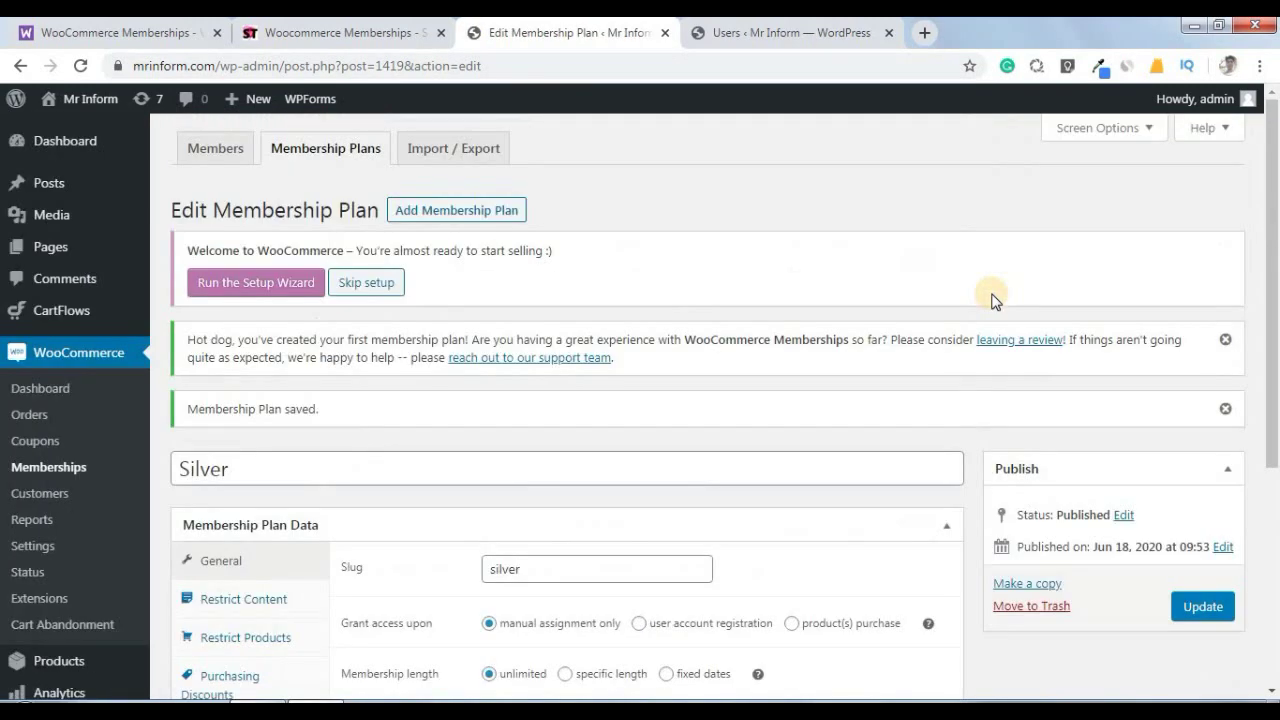
pyautogui.click(771, 22)
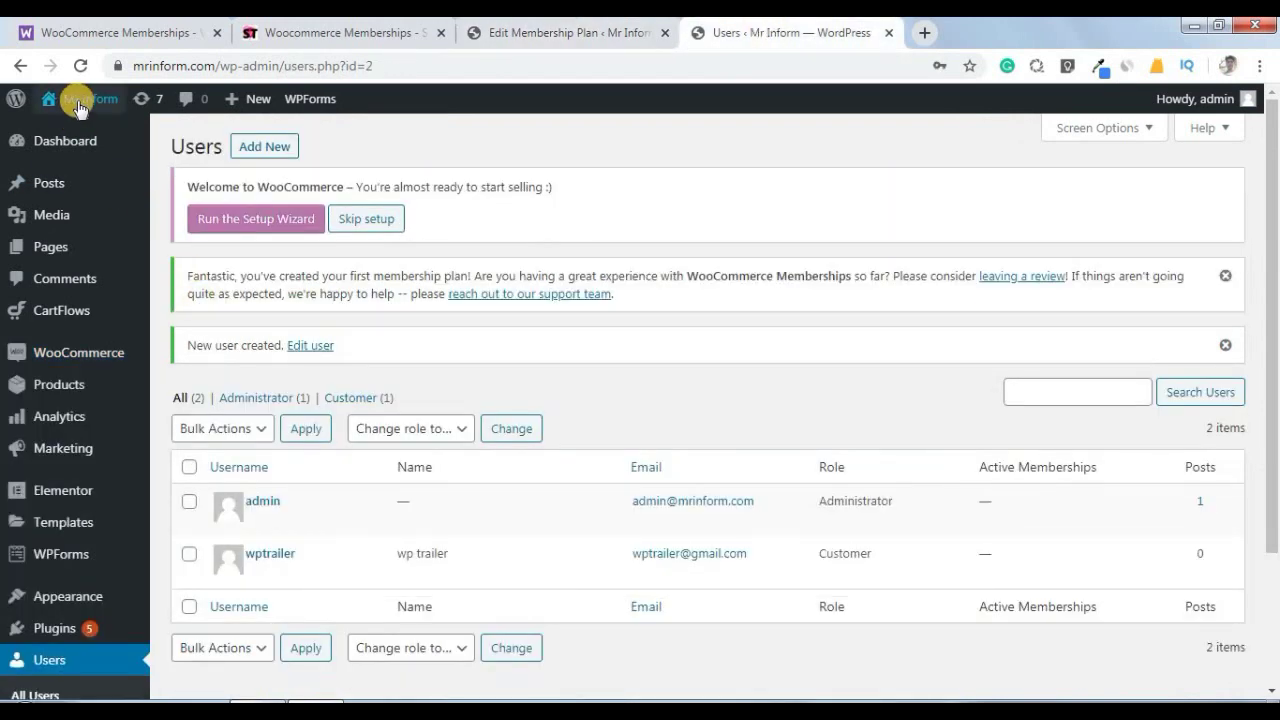
# - Visit the store's home page and examine its featured products and prices
pyautogui.moveTo(70, 100)
pyautogui.click(76, 133)
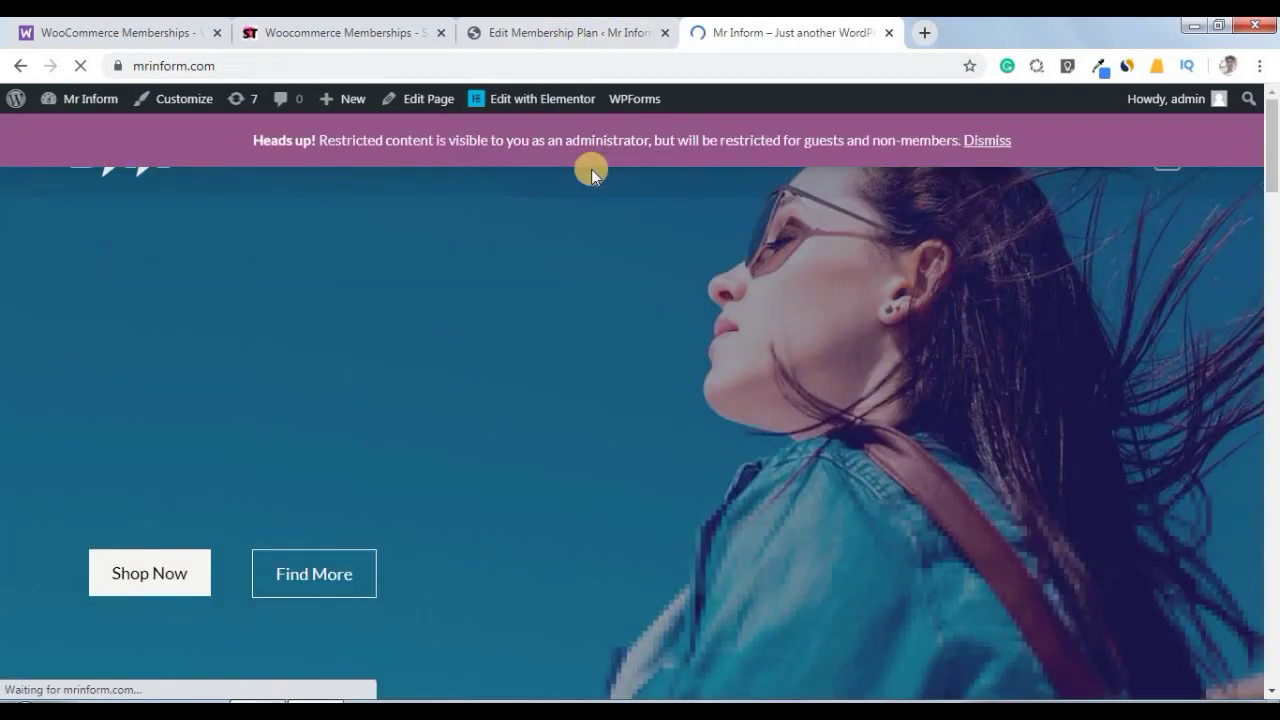
pyautogui.scroll(-8, 418, 385)
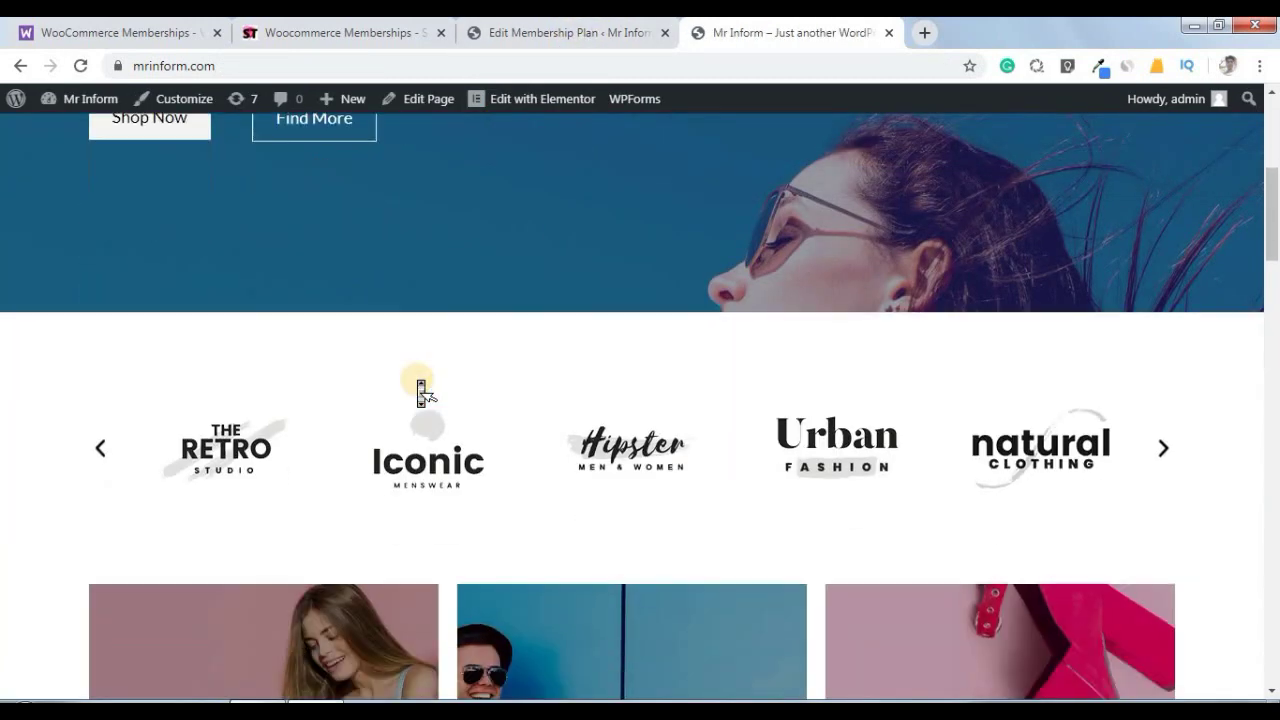
pyautogui.scroll(-8, 420, 390)
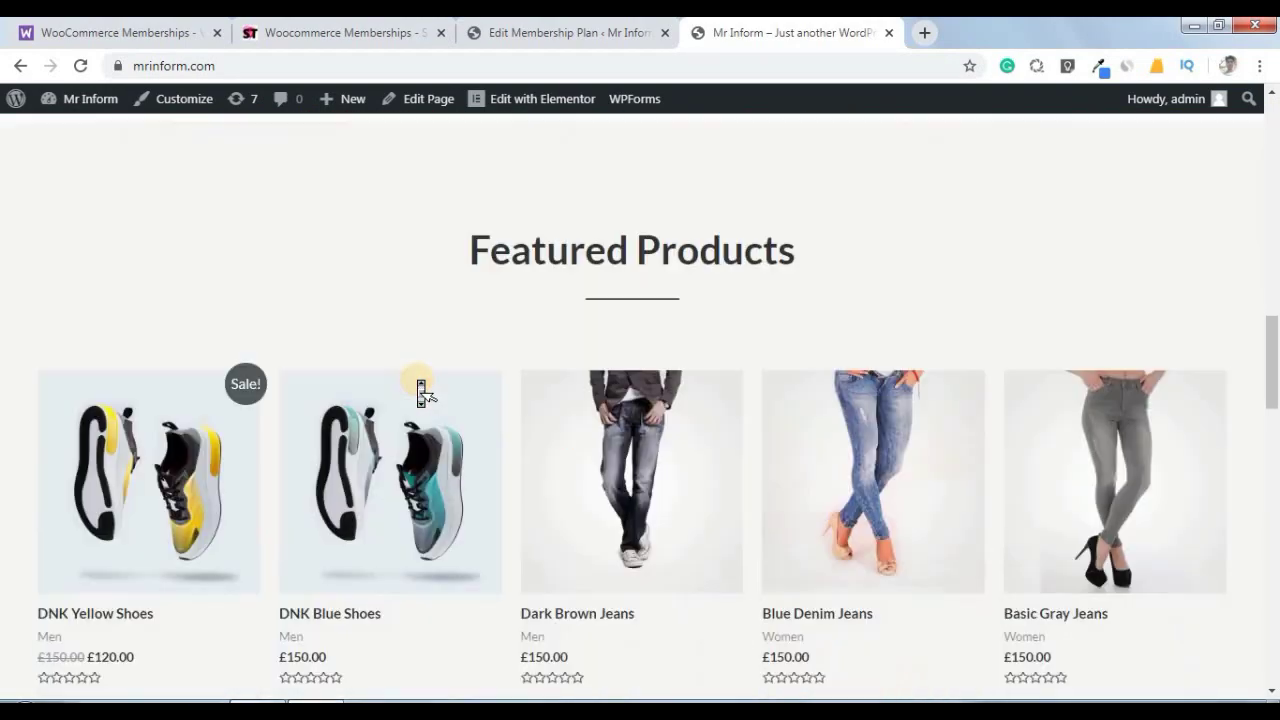
pyautogui.scroll(15, 420, 390)
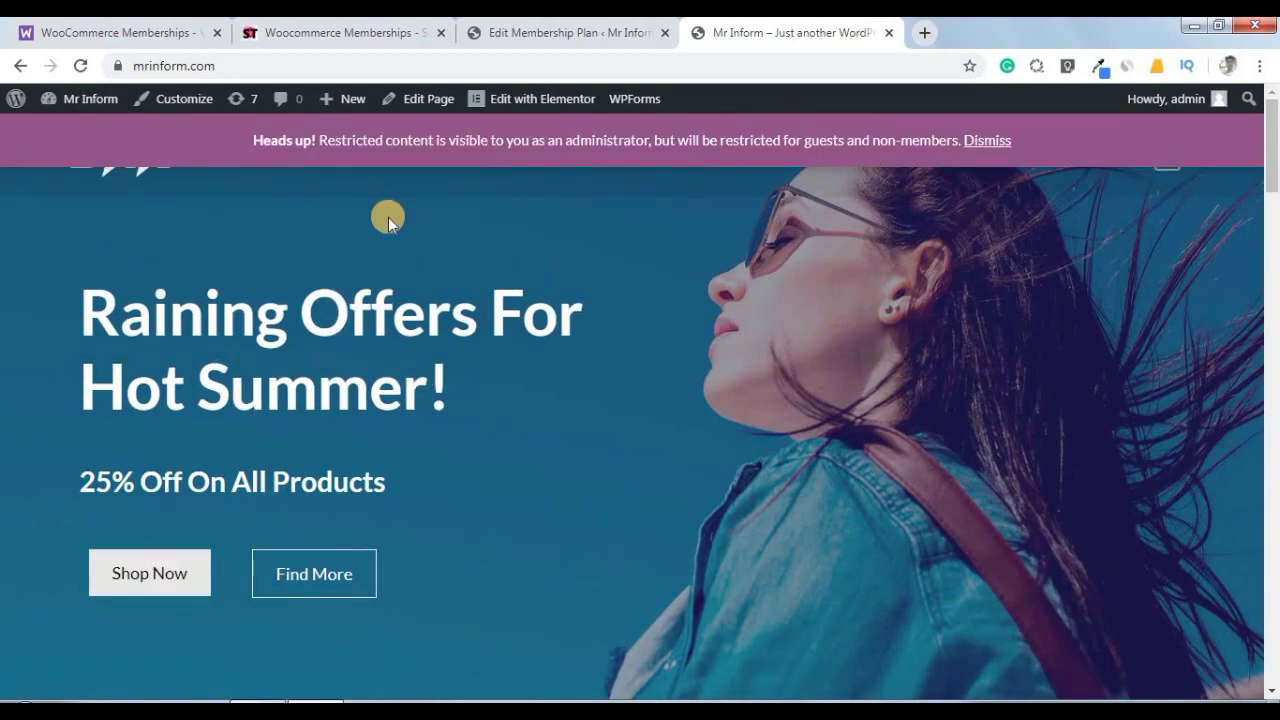
pyautogui.scroll(-5, 388, 217)
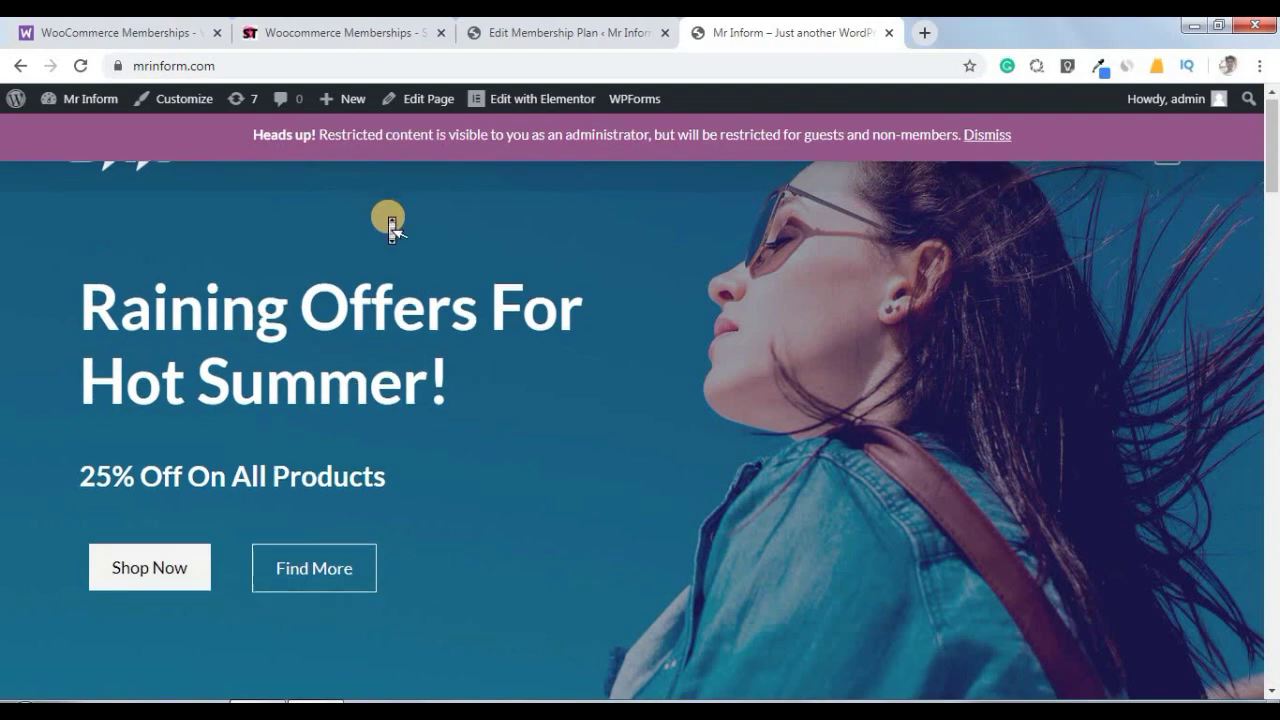
pyautogui.scroll(-1, 392, 228)
pyautogui.scroll(5, 392, 228)
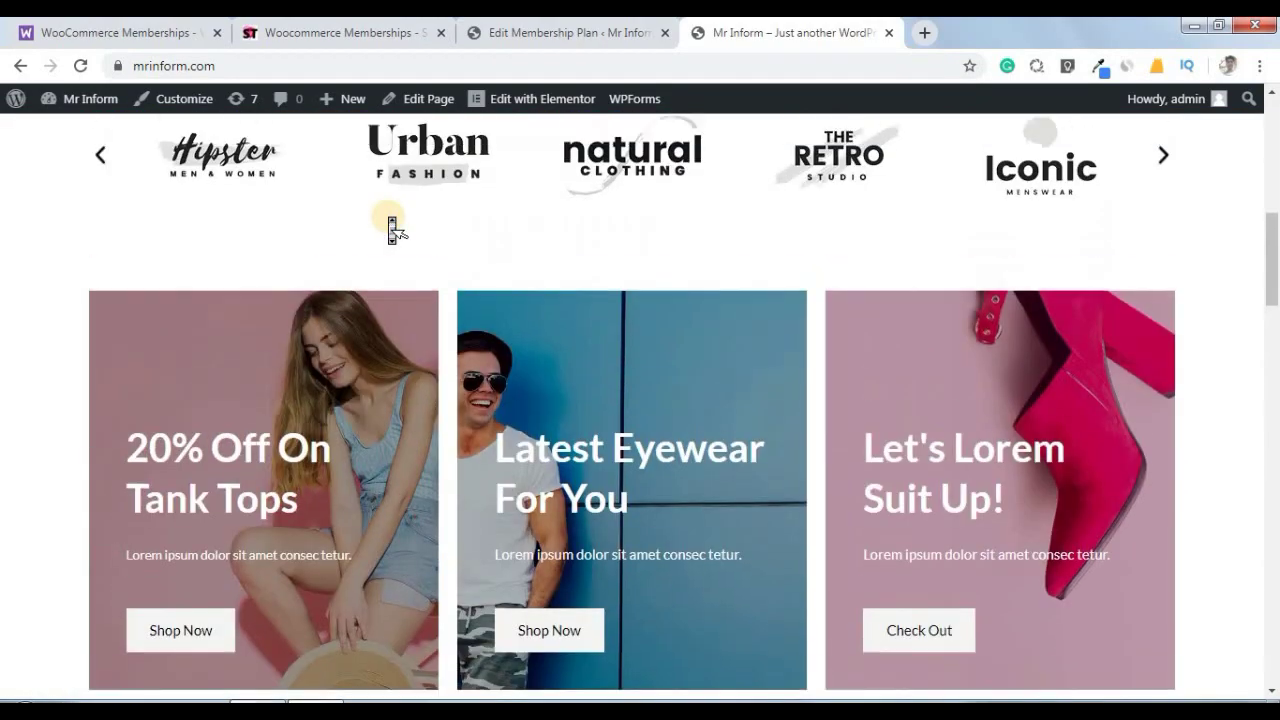
pyautogui.scroll(-4, 392, 228)
pyautogui.scroll(-5, 392, 230)
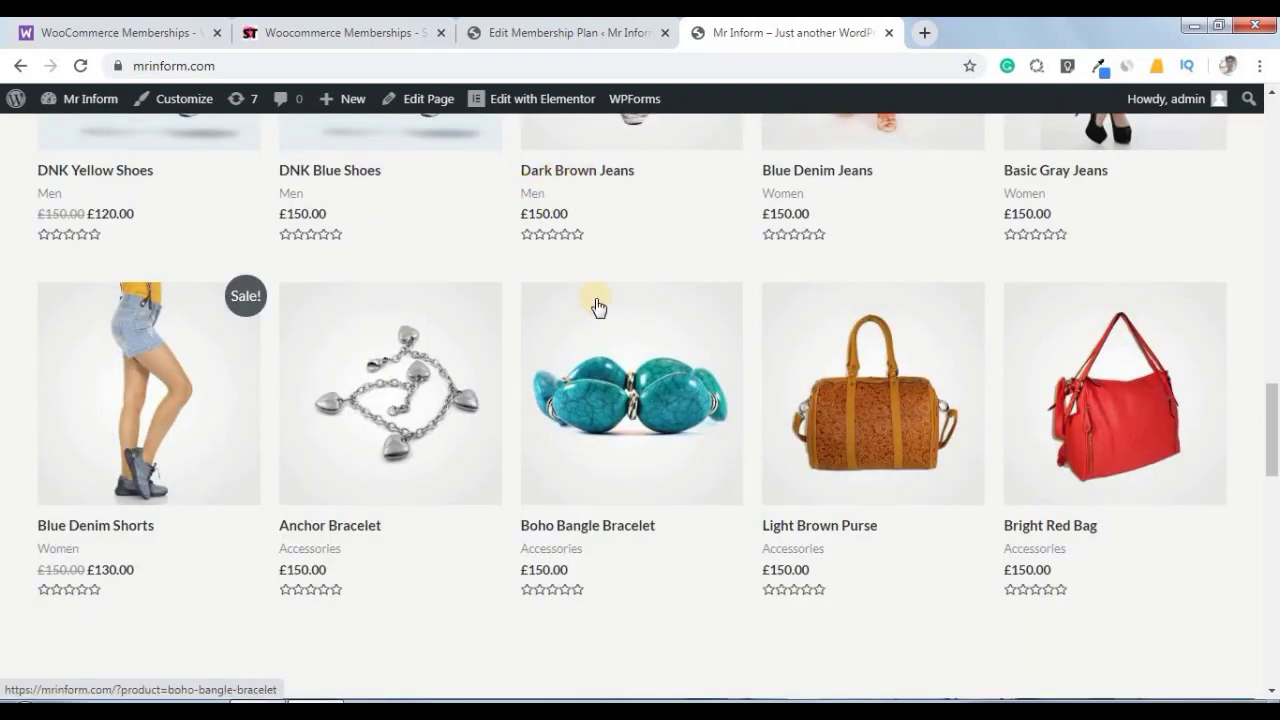
pyautogui.scroll(-15, 600, 312)
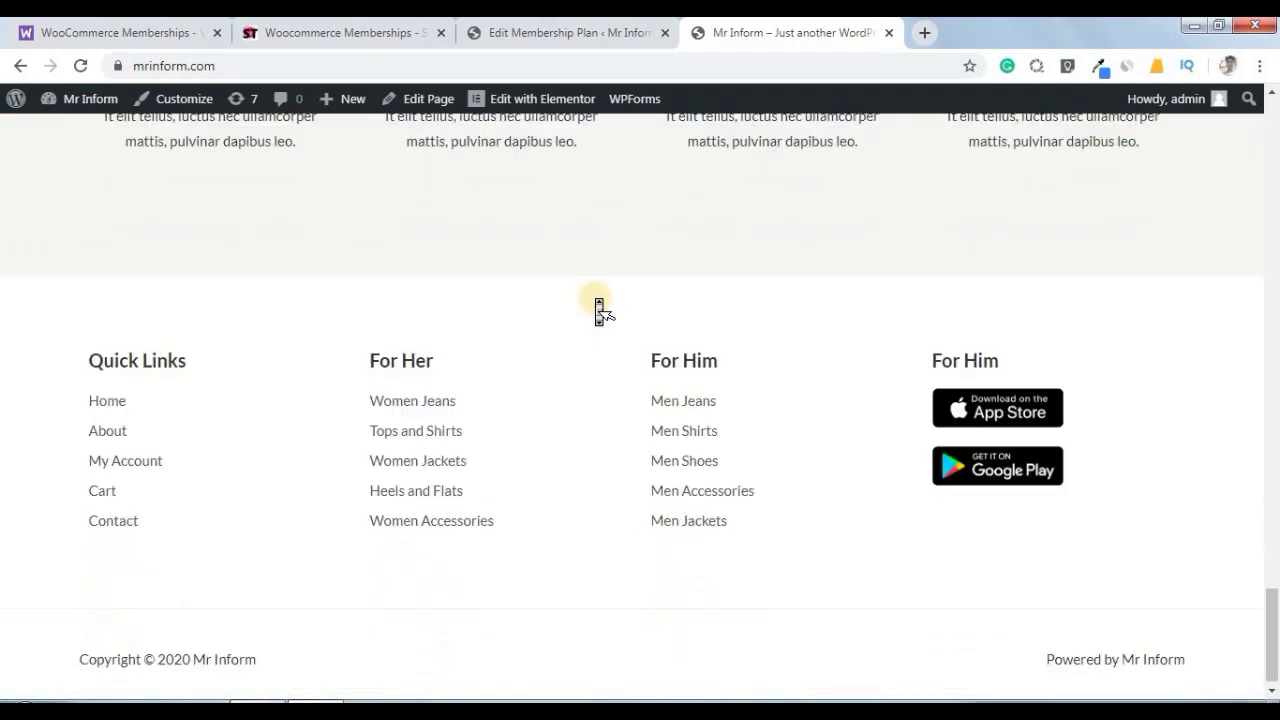
pyautogui.scroll(15, 600, 312)
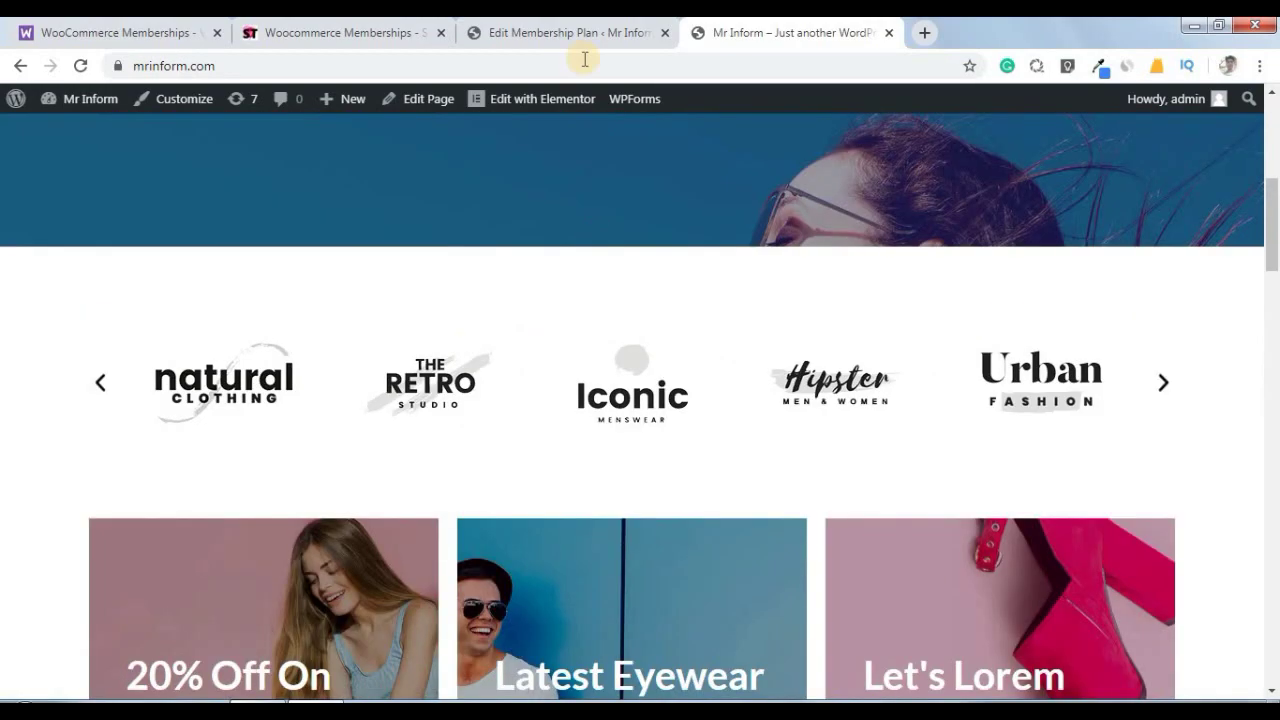
# - Open the customer account from the site's list of all users for editing and go to its Memberships section
pyautogui.click(560, 32)
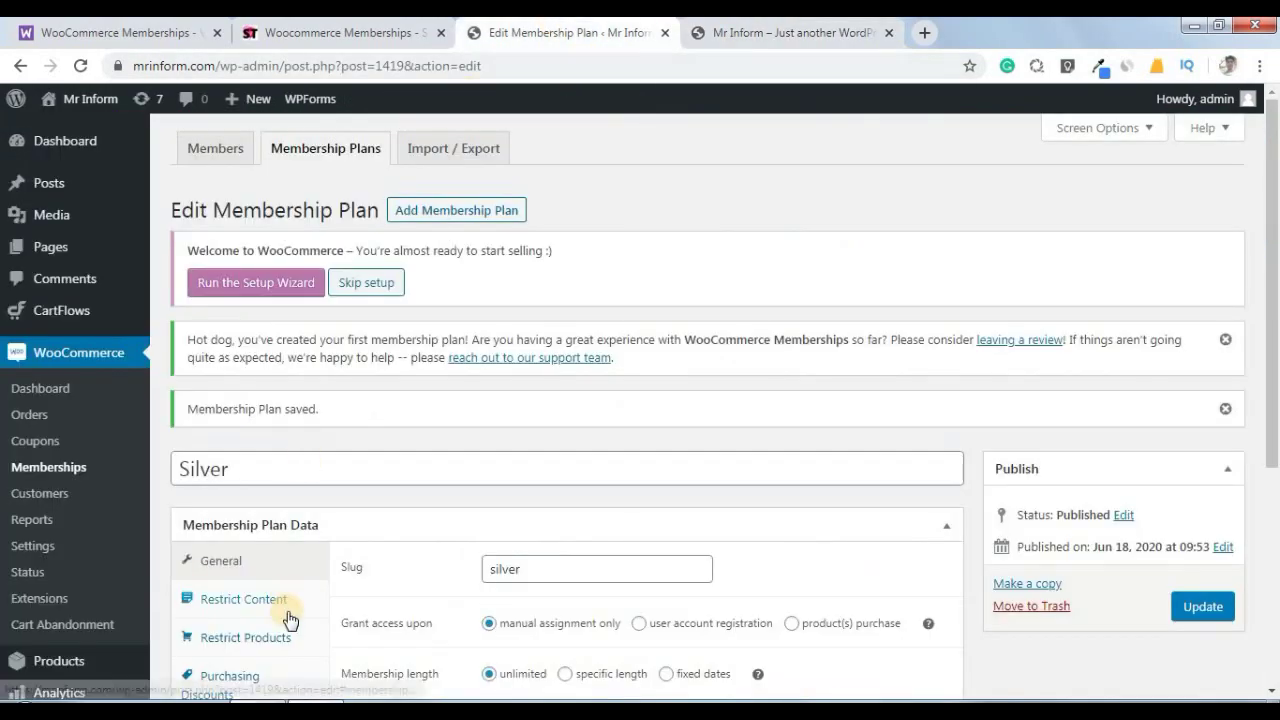
pyautogui.scroll(-3, 86, 518)
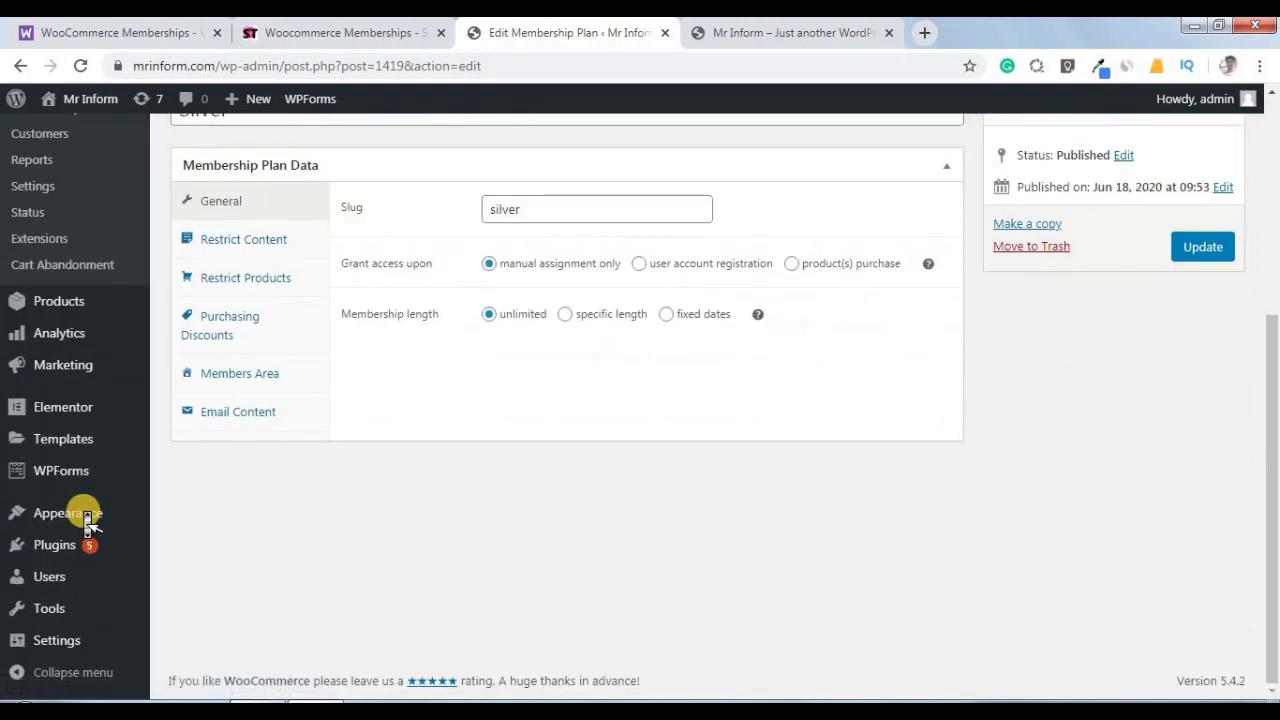
pyautogui.moveTo(78, 574)
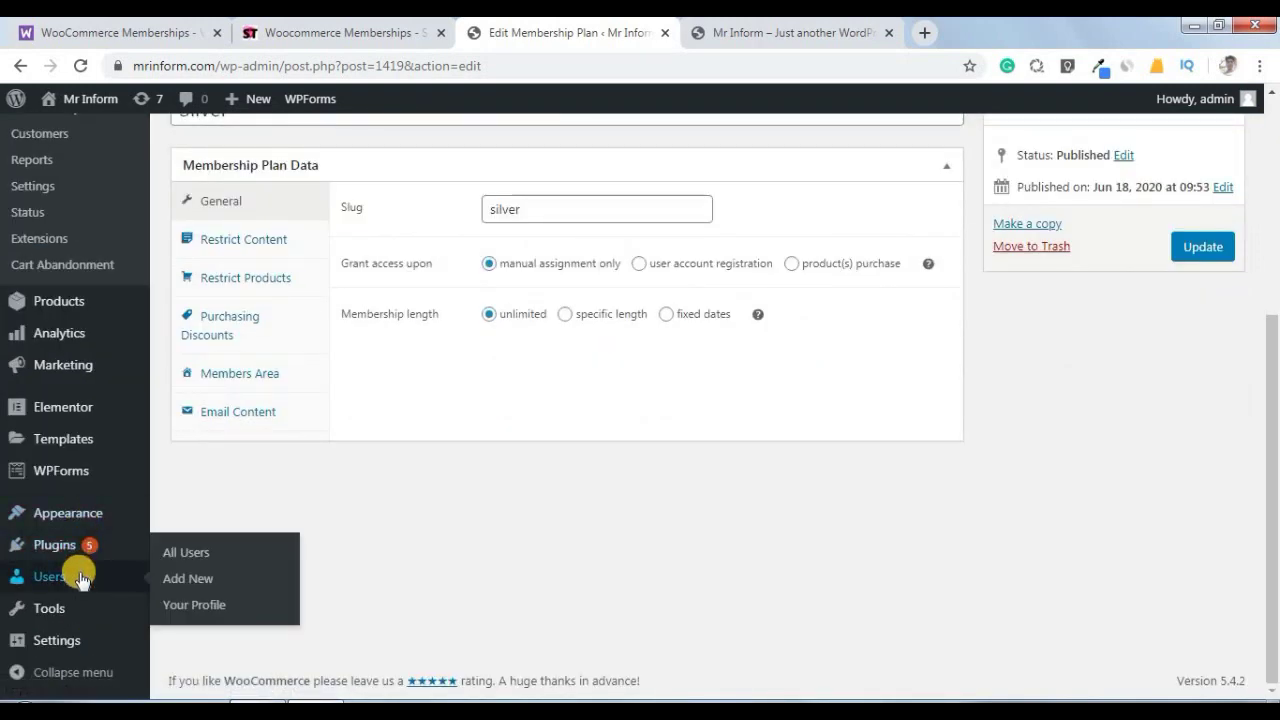
pyautogui.click(184, 558)
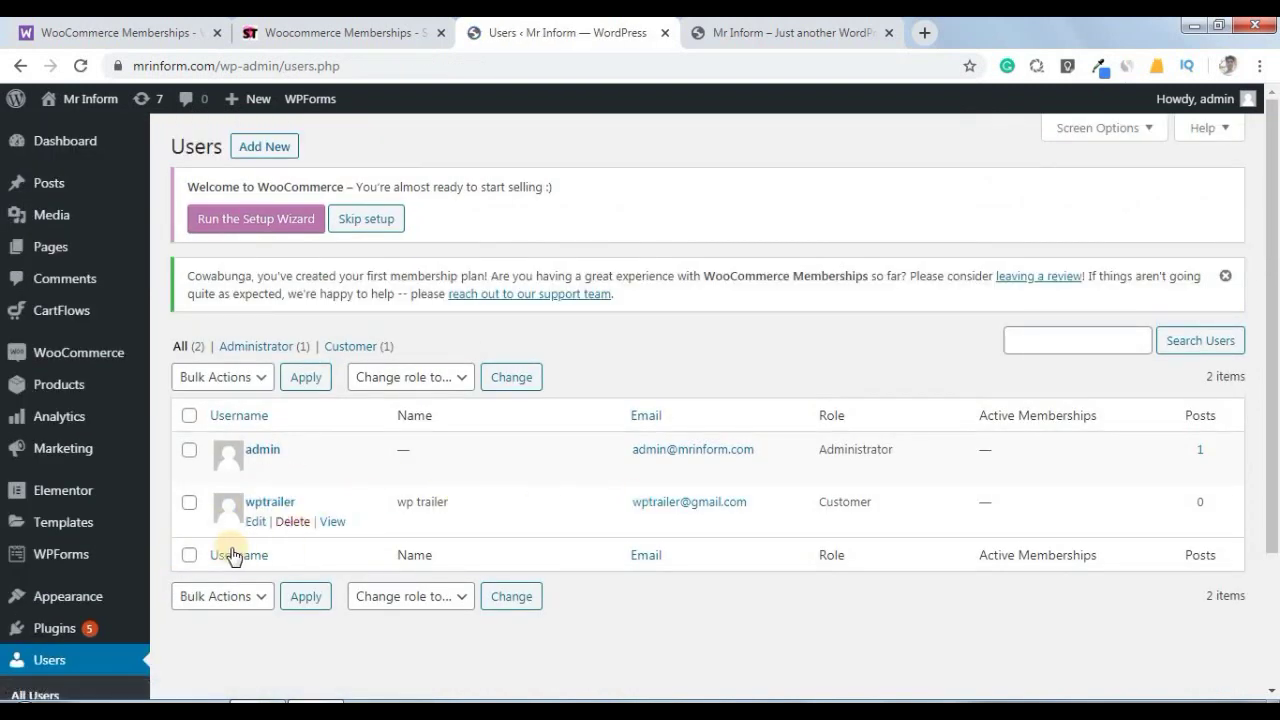
pyautogui.click(255, 522)
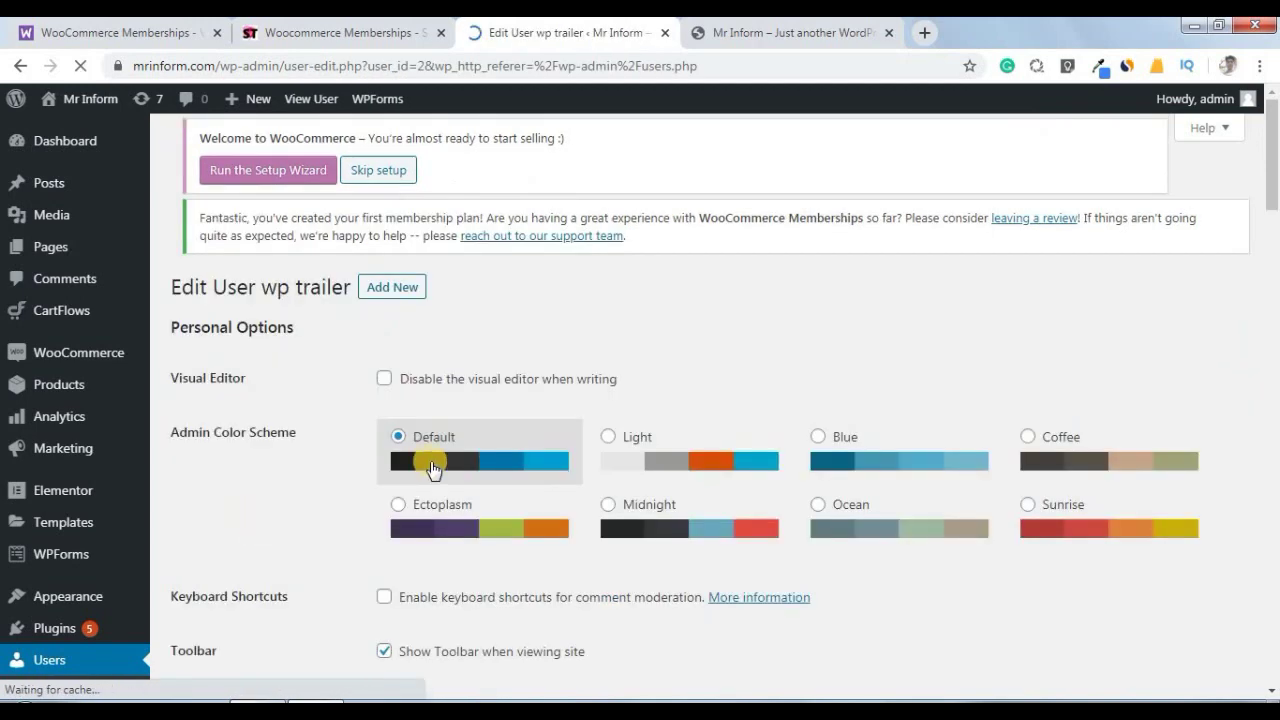
pyautogui.scroll(-15, 434, 470)
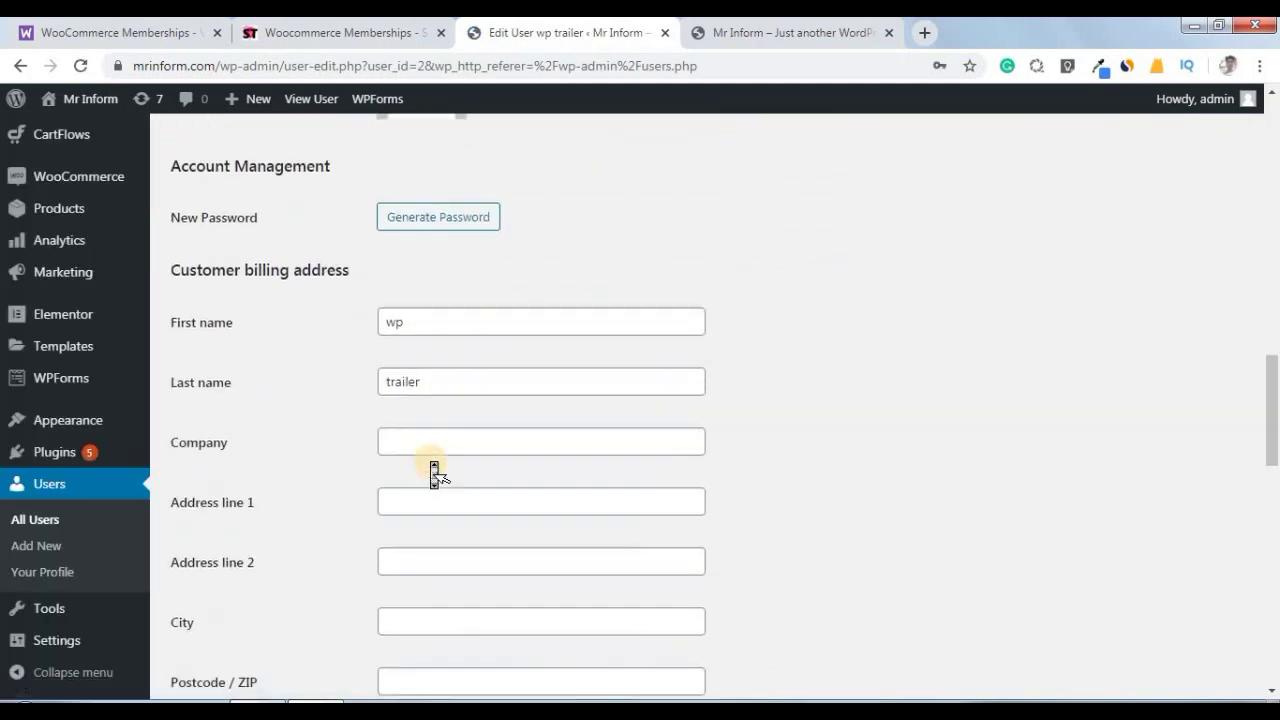
pyautogui.scroll(-8, 434, 475)
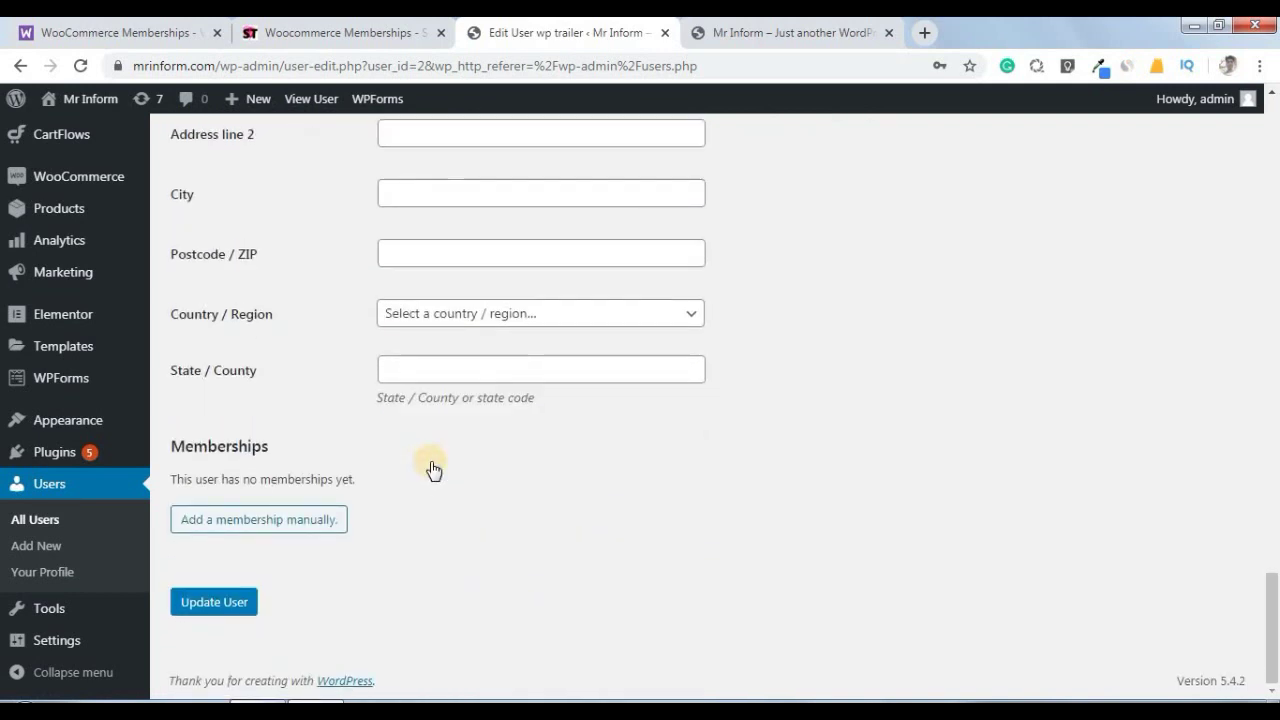
# - Add a membership manually to the customer with the Silver plan and save it
pyautogui.click(268, 525)
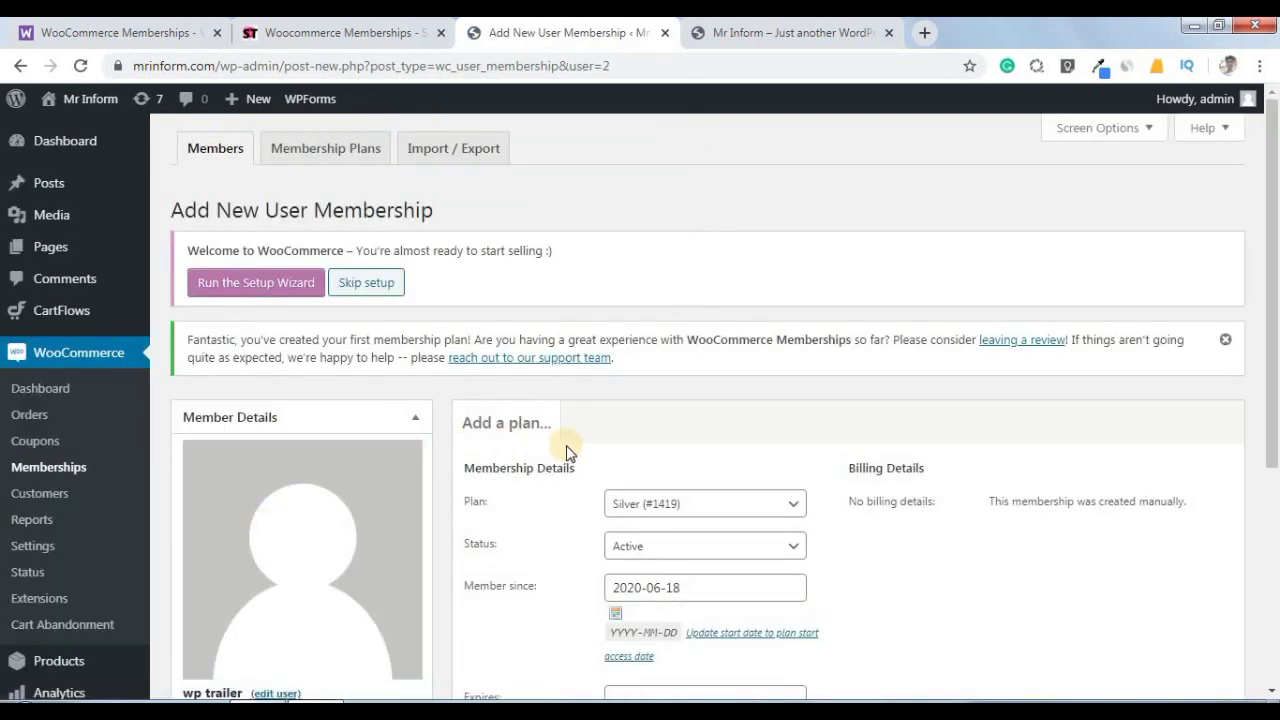
pyautogui.scroll(-3, 570, 455)
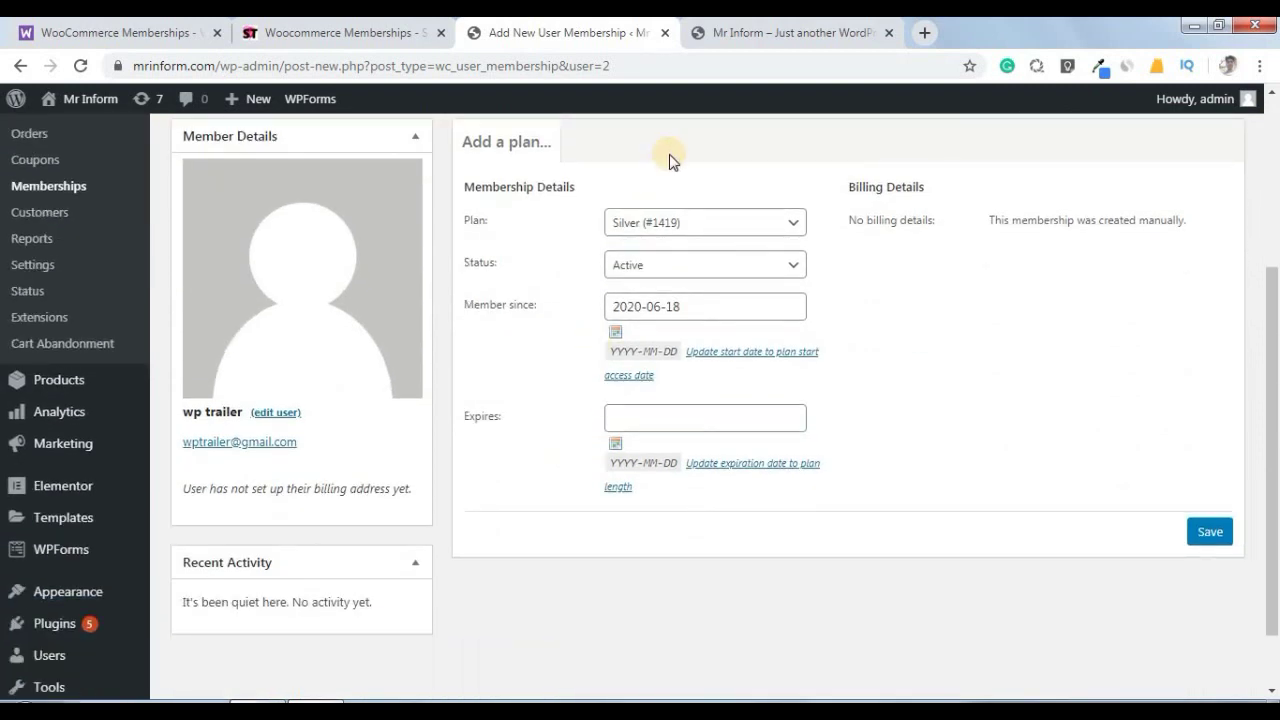
pyautogui.click(710, 242)
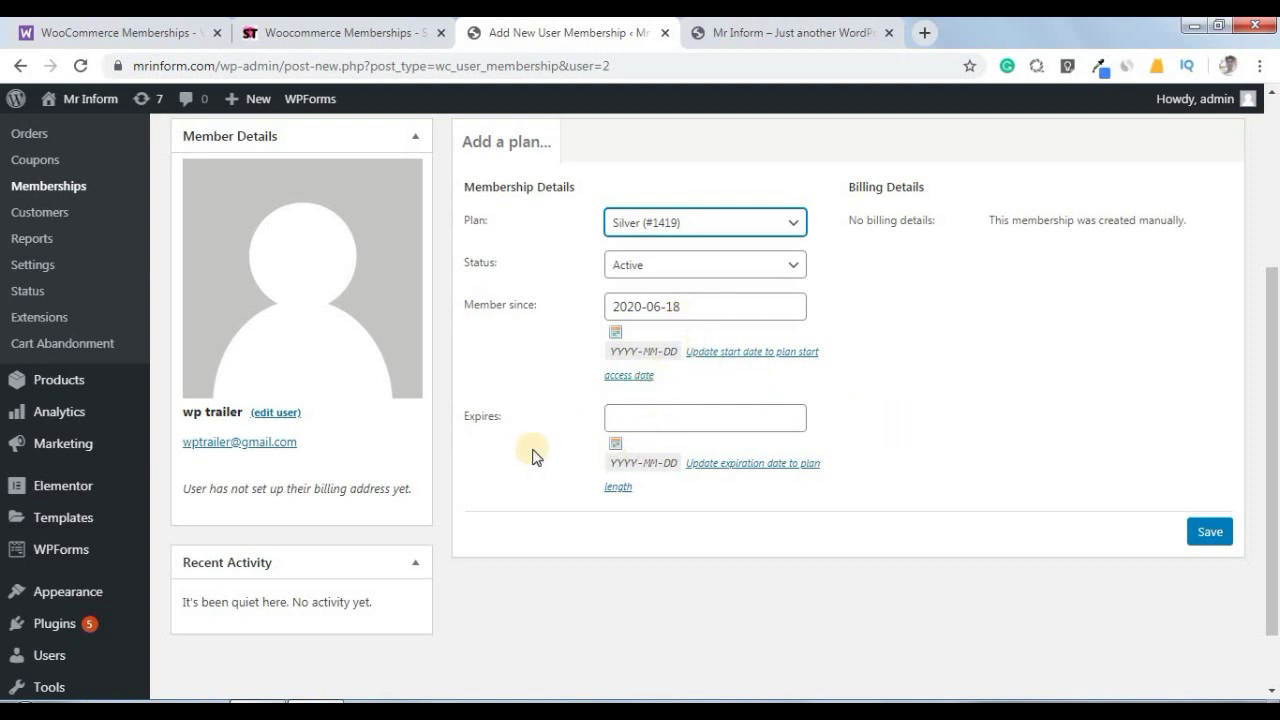
pyautogui.click(1205, 537)
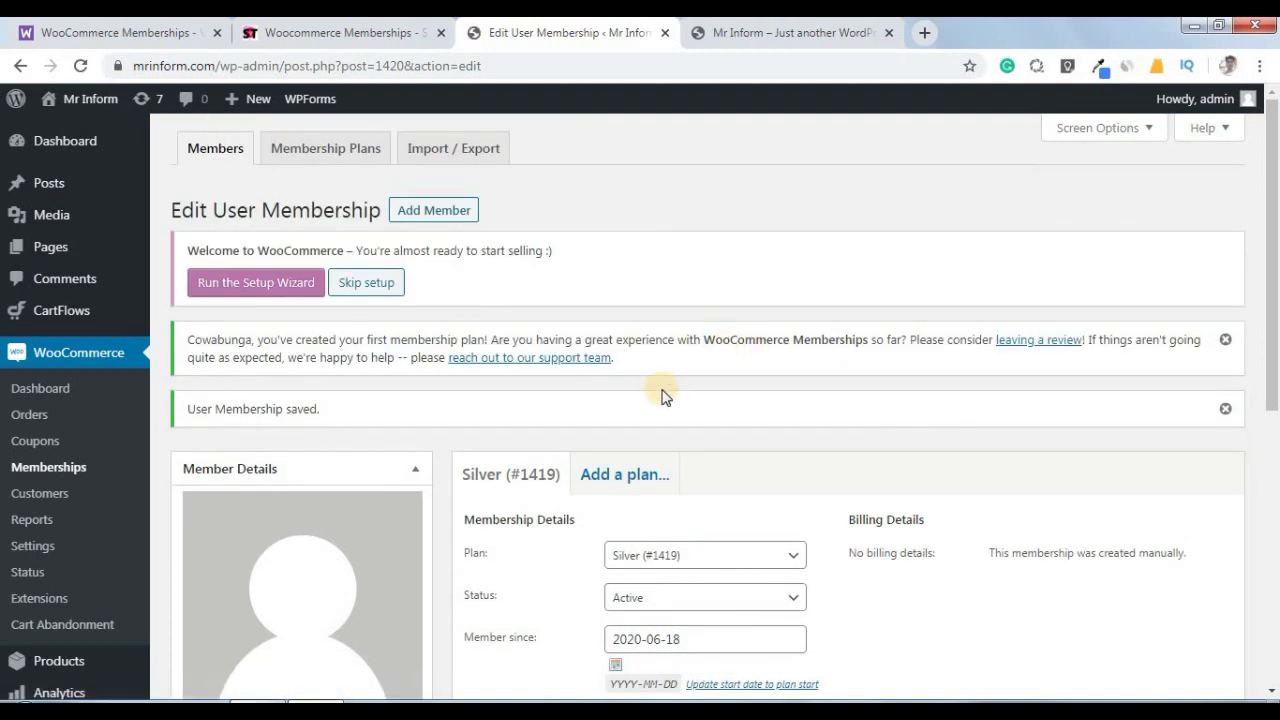
# - Open a maximized incognito browser window and load mrinform.com in it
pyautogui.click(779, 28)
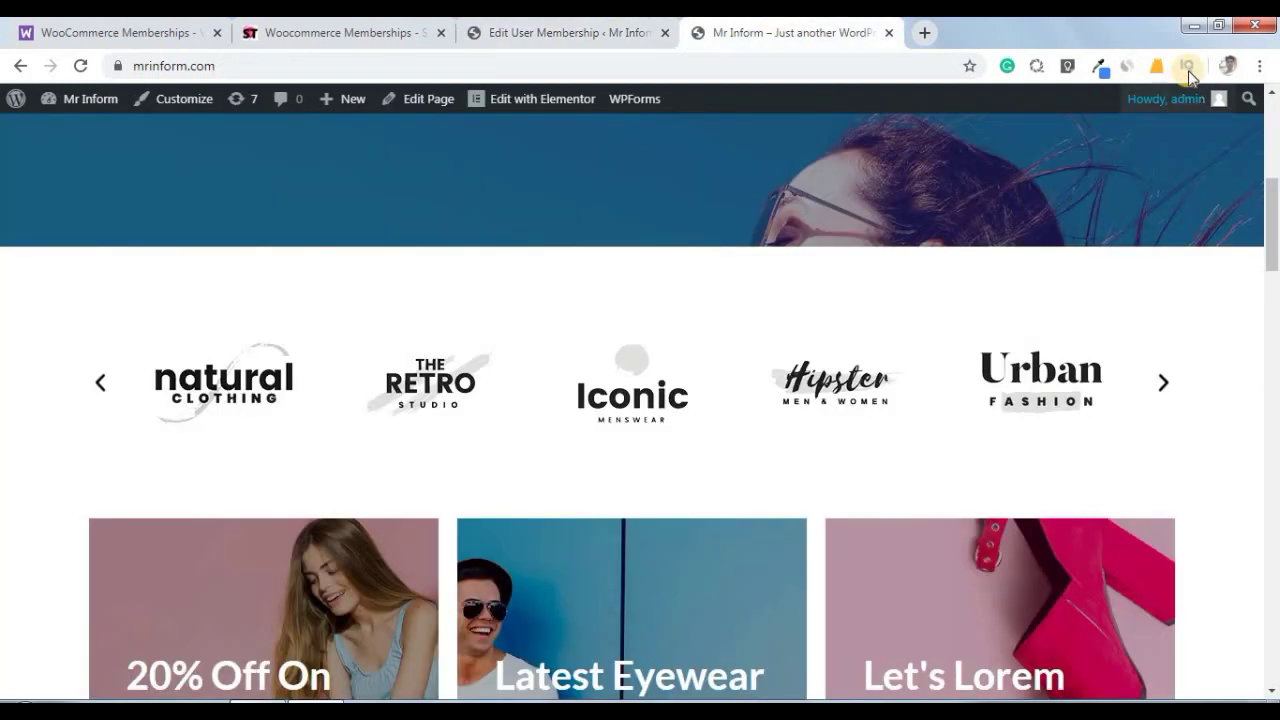
pyautogui.hotkey('ctrl', 'shift', 'n')
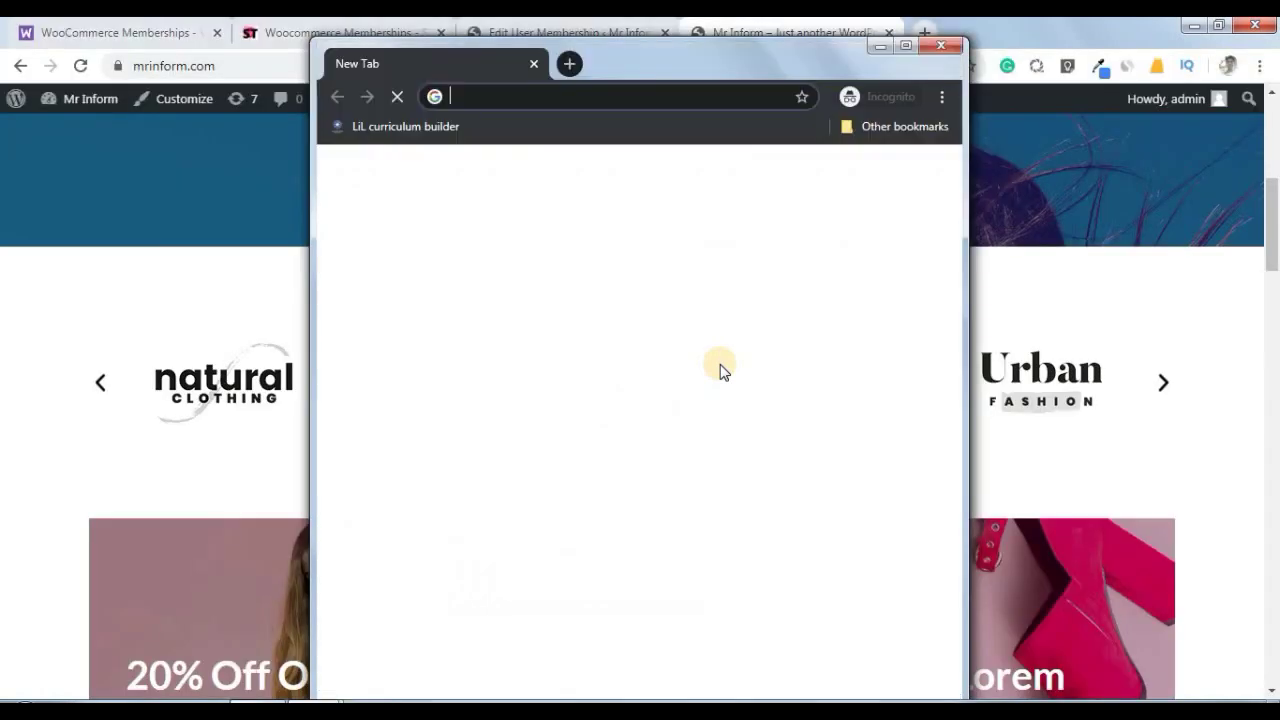
pyautogui.click(911, 46)
pyautogui.write('wp')
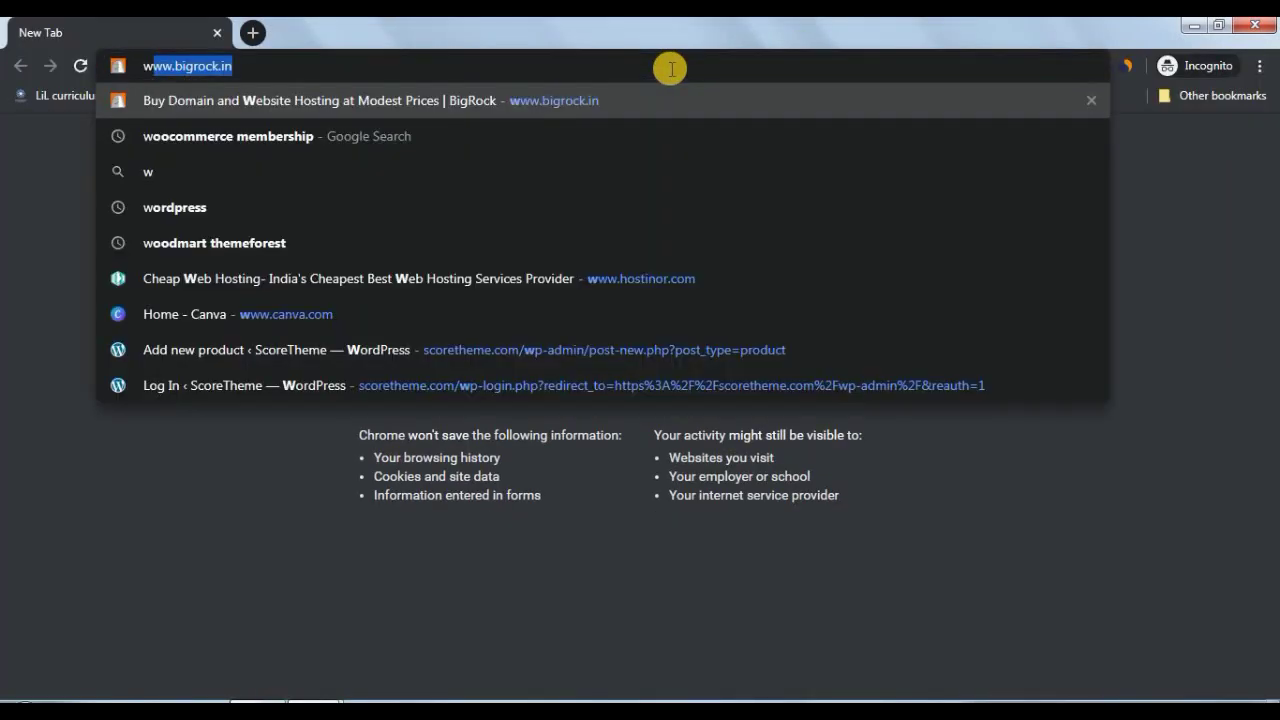
pyautogui.press('BackSpace')
pyautogui.press('BackSpace')
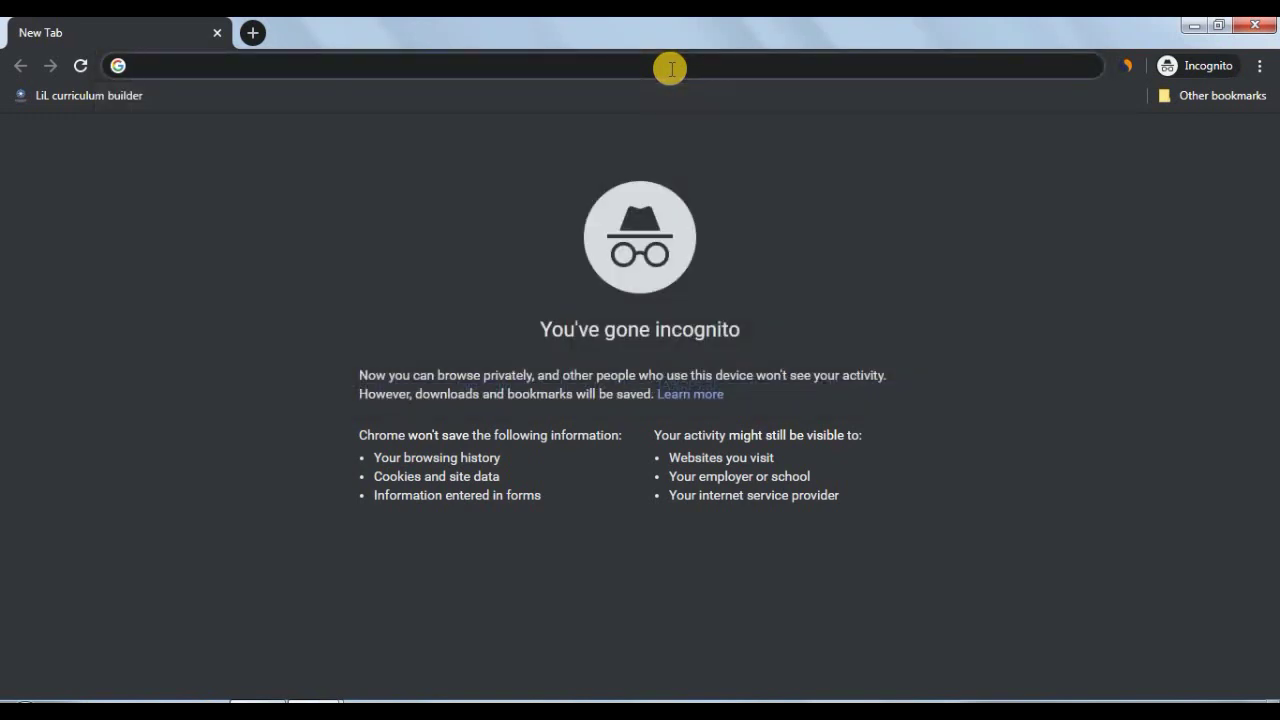
pyautogui.write('mrinfor.')
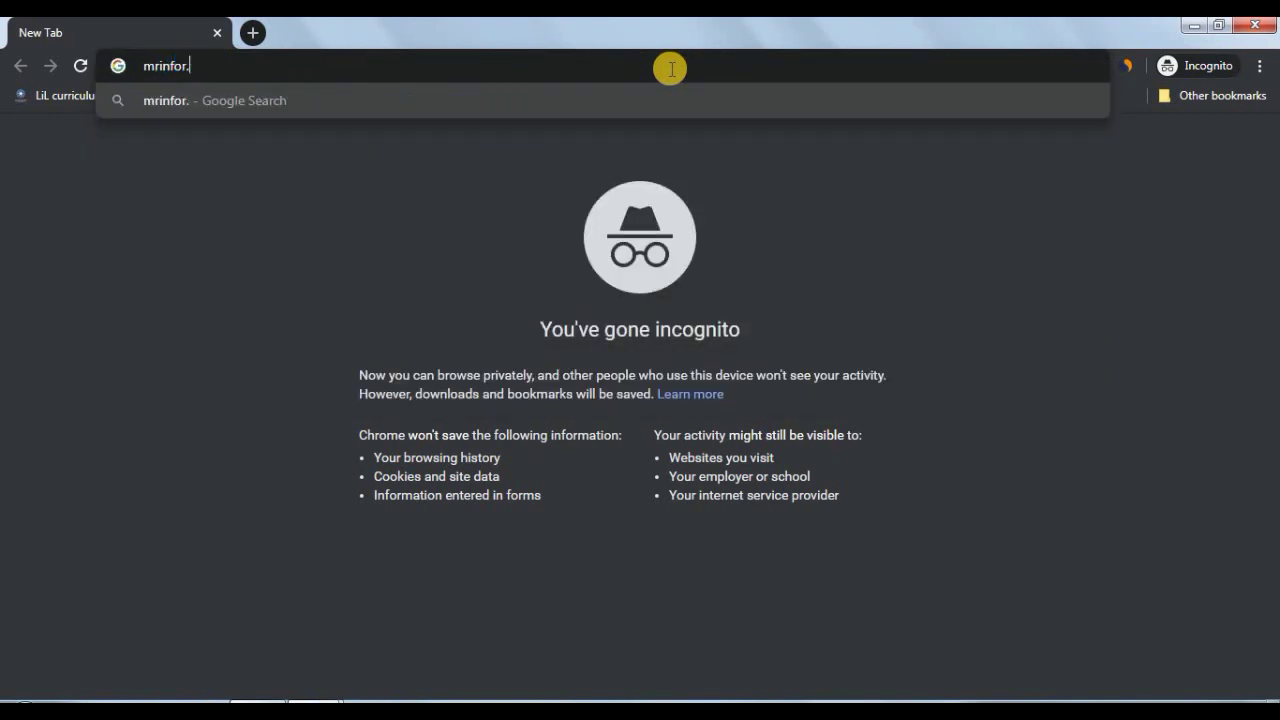
pyautogui.press('BackSpace')
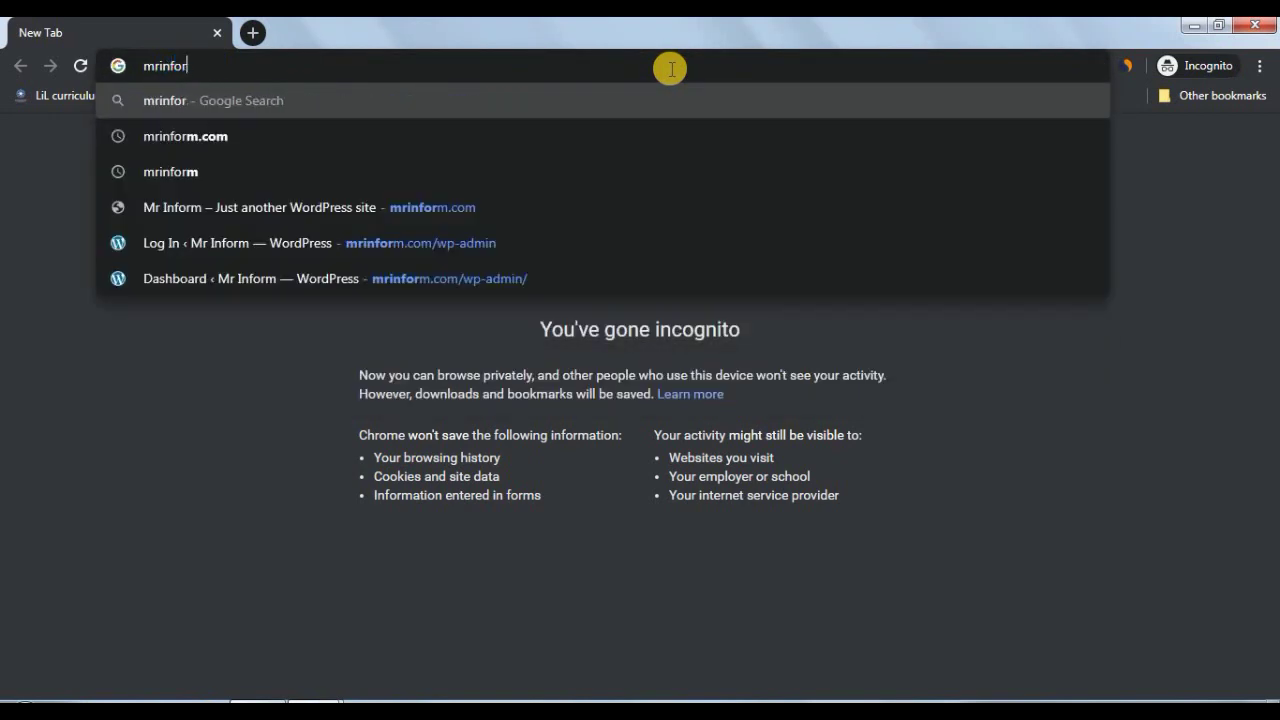
pyautogui.write('m.com')
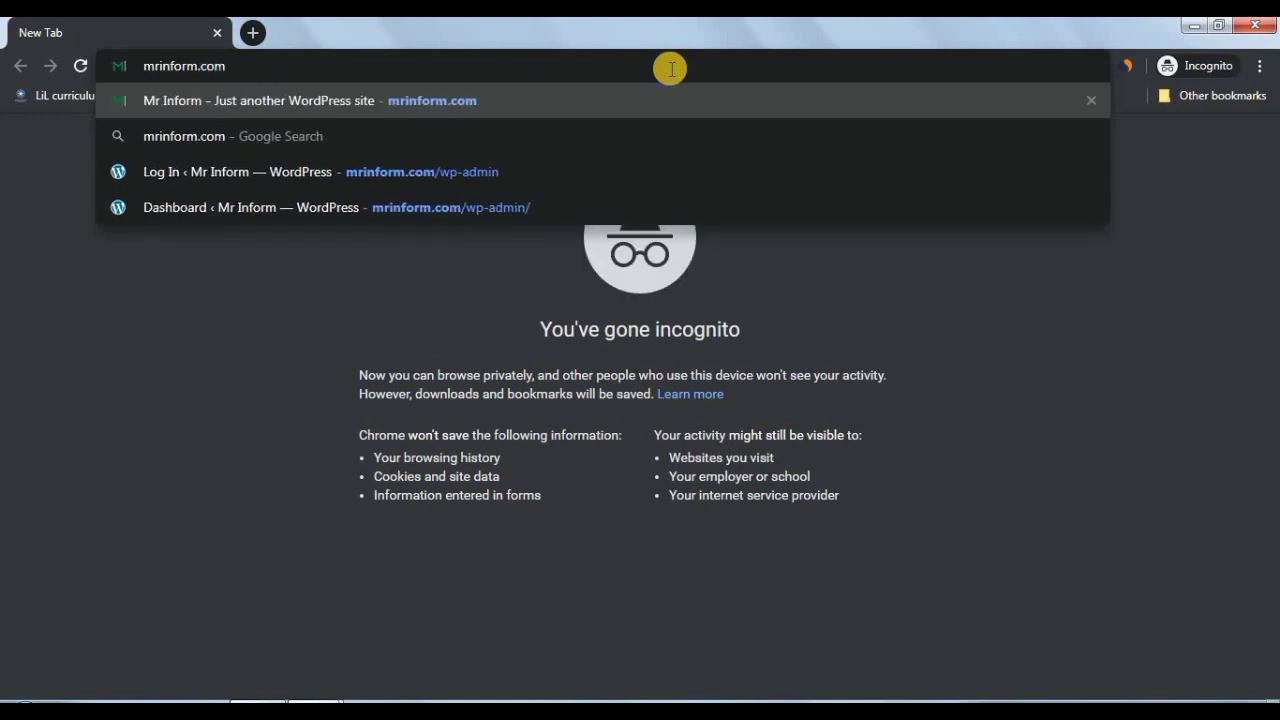
pyautogui.press('Return')
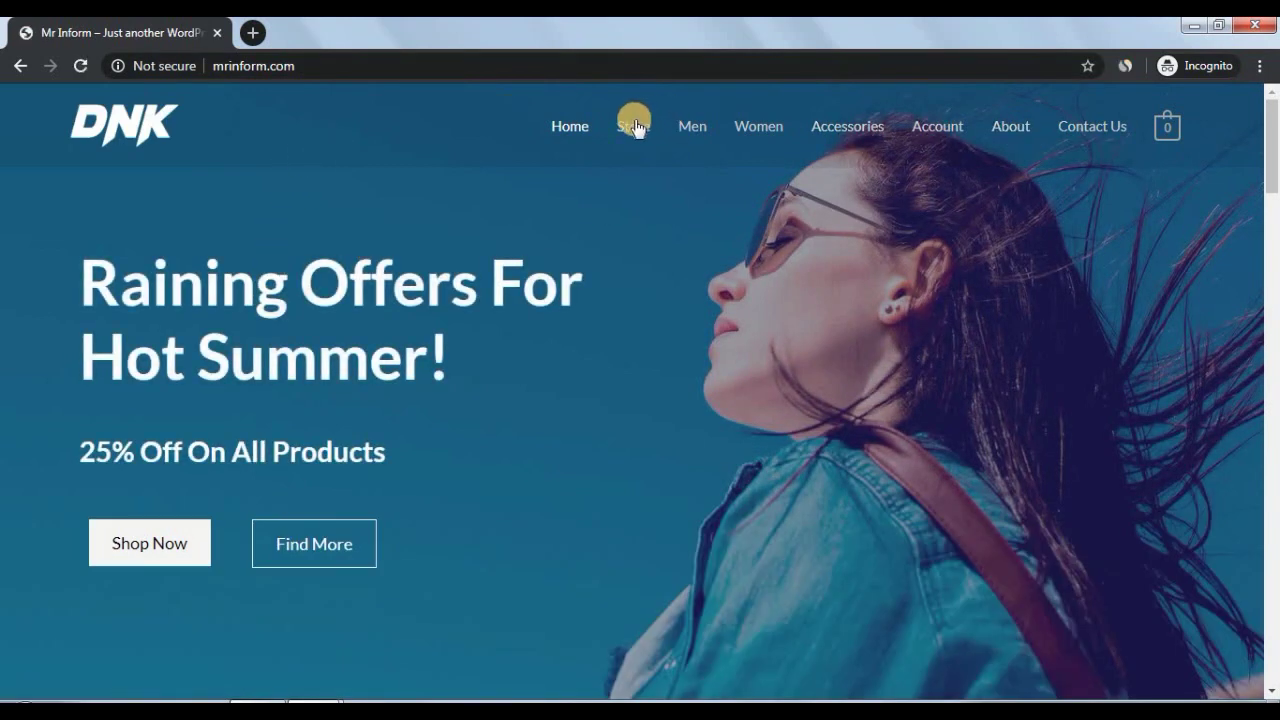
# - Go to the site's WordPress login page and log in with the customer's username and account password
pyautogui.click(465, 62)
pyautogui.click(466, 62)
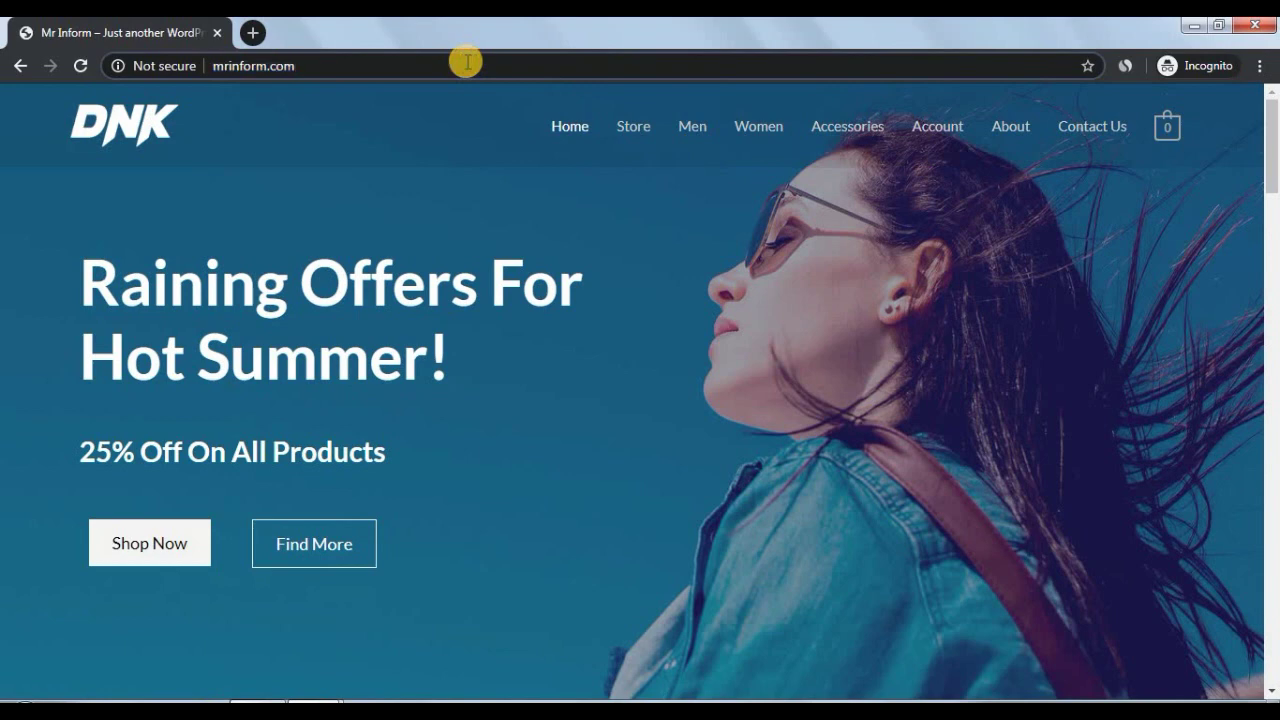
pyautogui.write('/wp-')
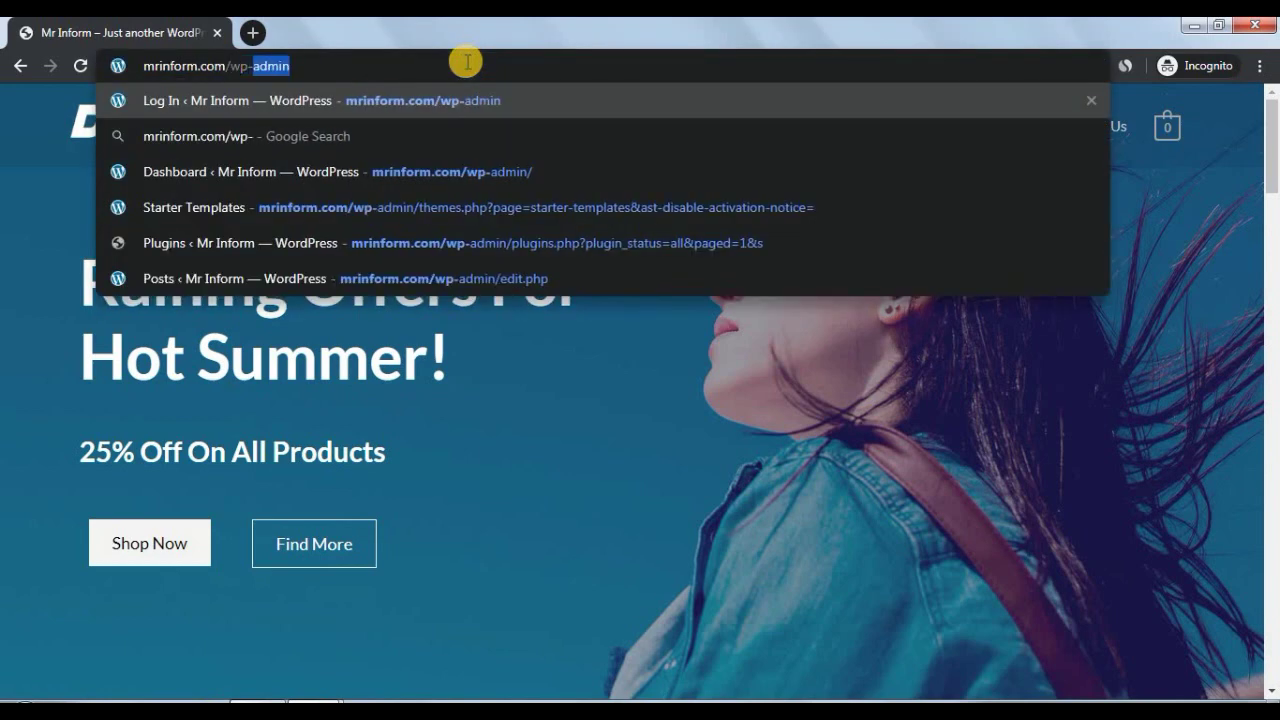
pyautogui.write('login')
pyautogui.press('Return')
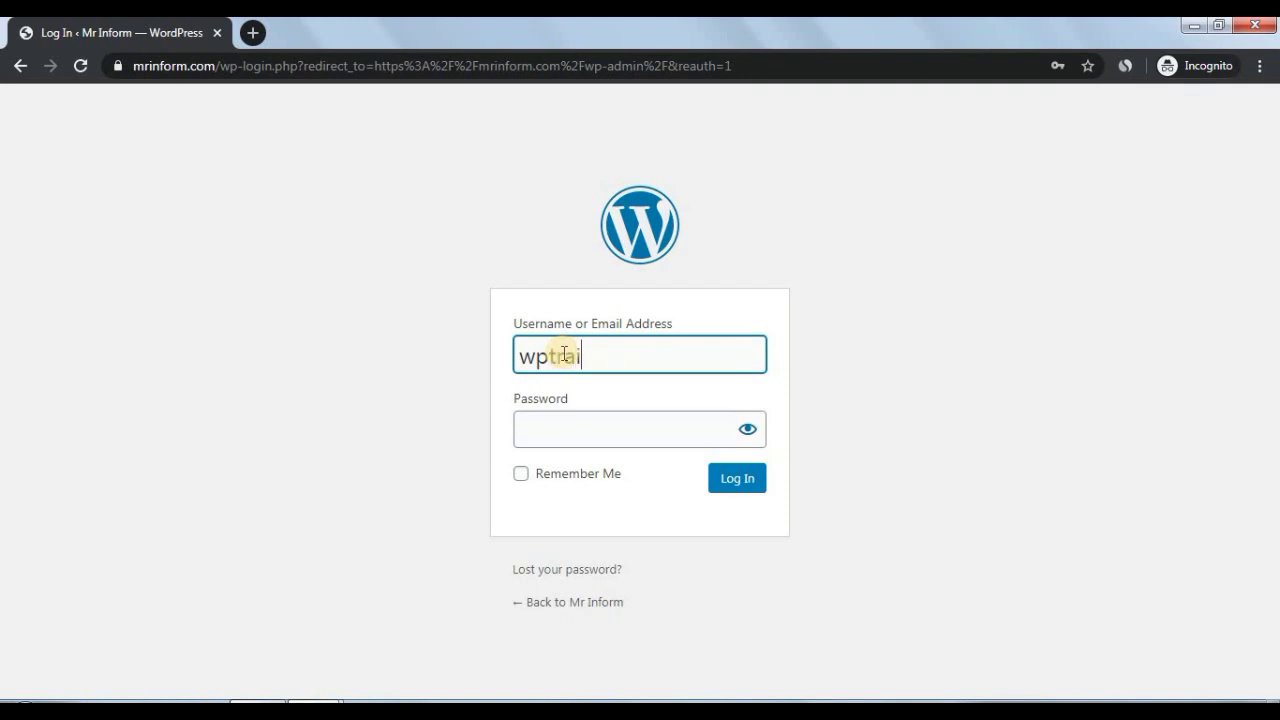
pyautogui.press('Tab')
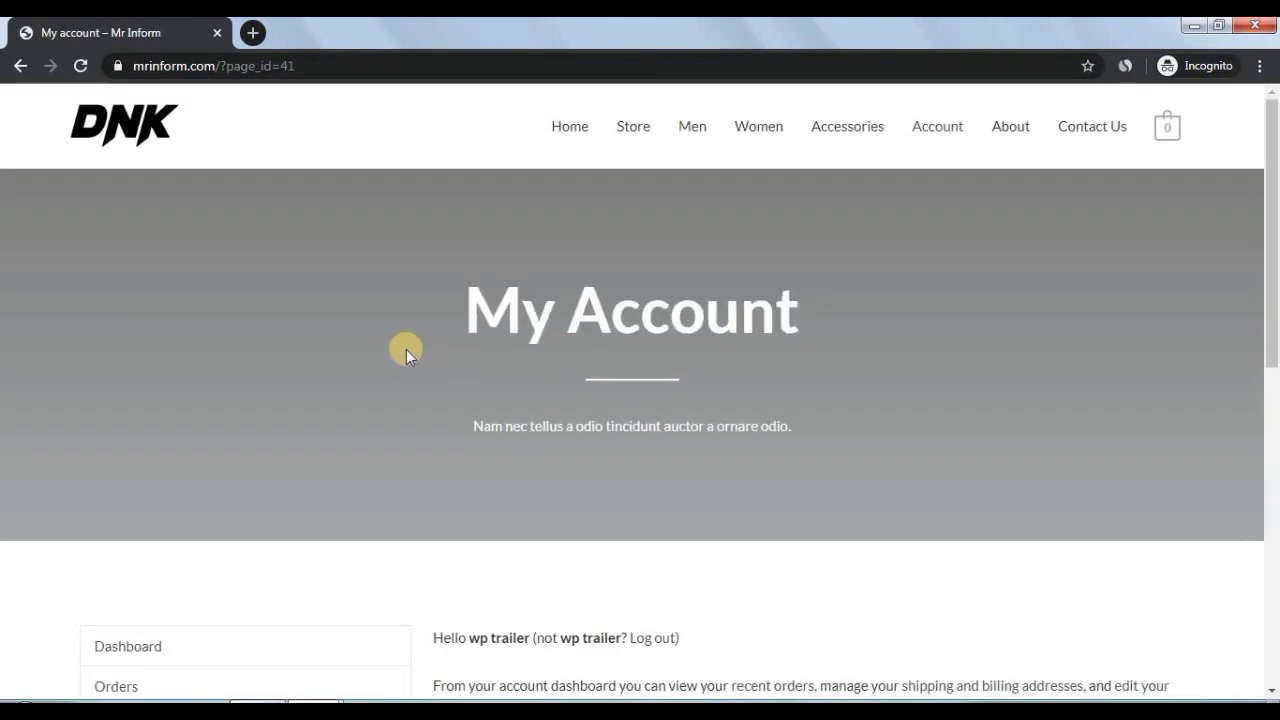
# - Check the member discounts on the store's Men category products, and return to the admin's browser window
pyautogui.click(690, 130)
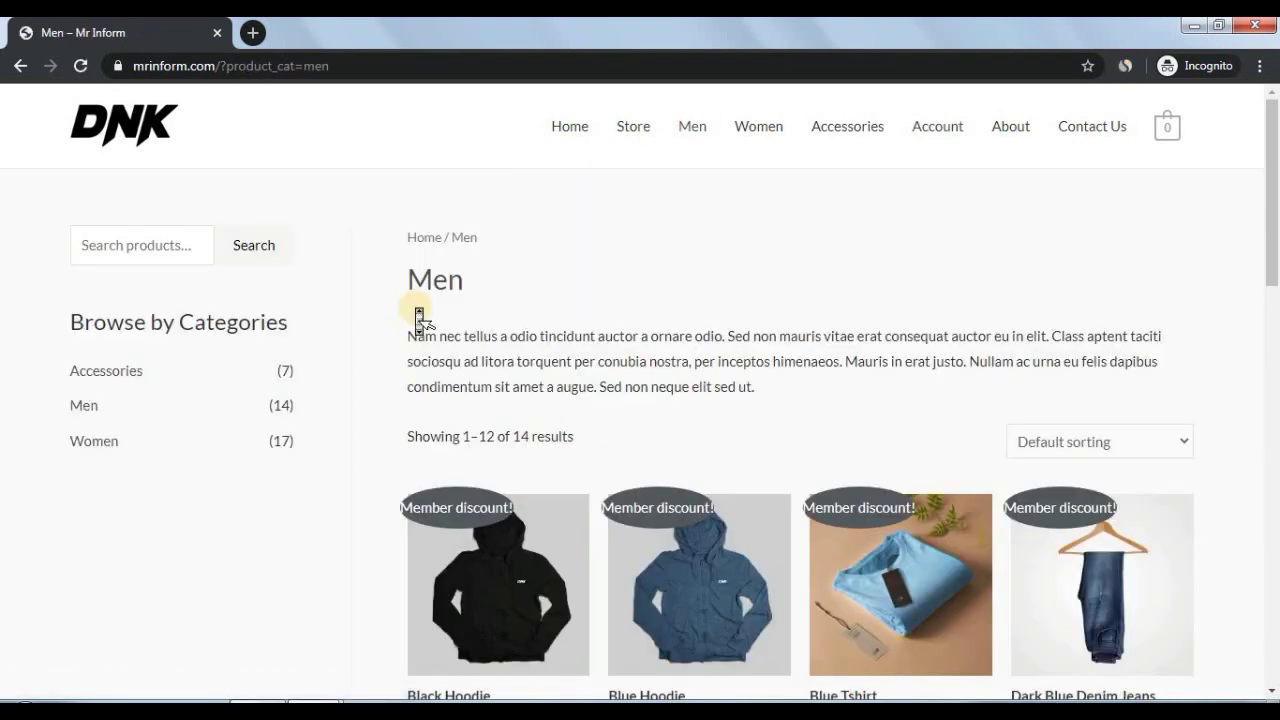
pyautogui.scroll(-5, 420, 320)
pyautogui.scroll(1, 420, 320)
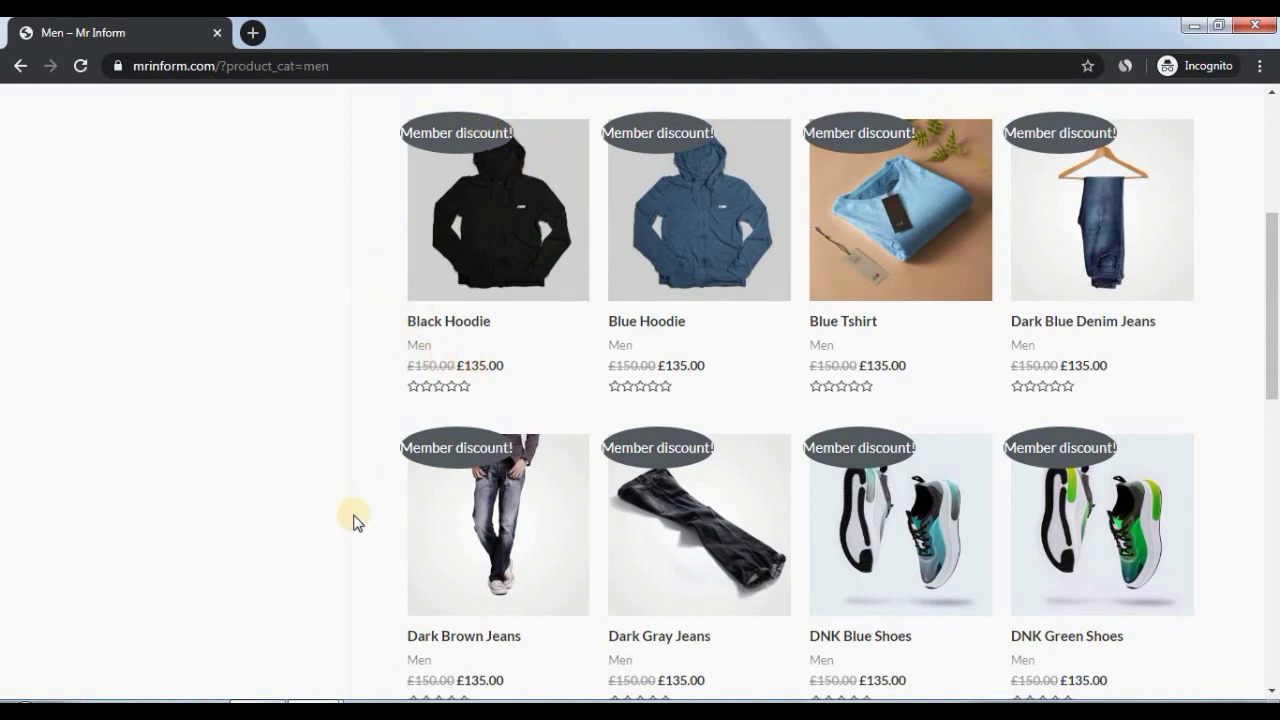
pyautogui.click(338, 698)
pyautogui.click(288, 624)
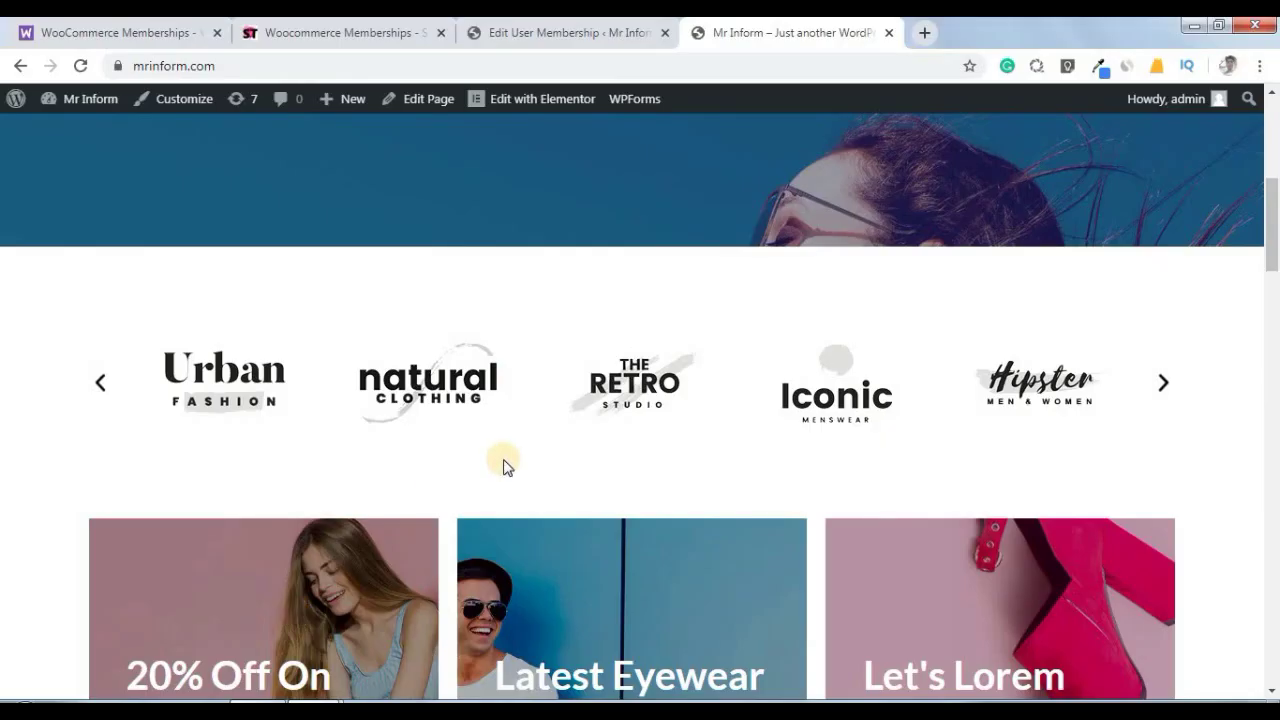
# - Dismiss the restricted-content notice on the store's home page and view the Men category's prices as administrator
pyautogui.scroll(8, 505, 465)
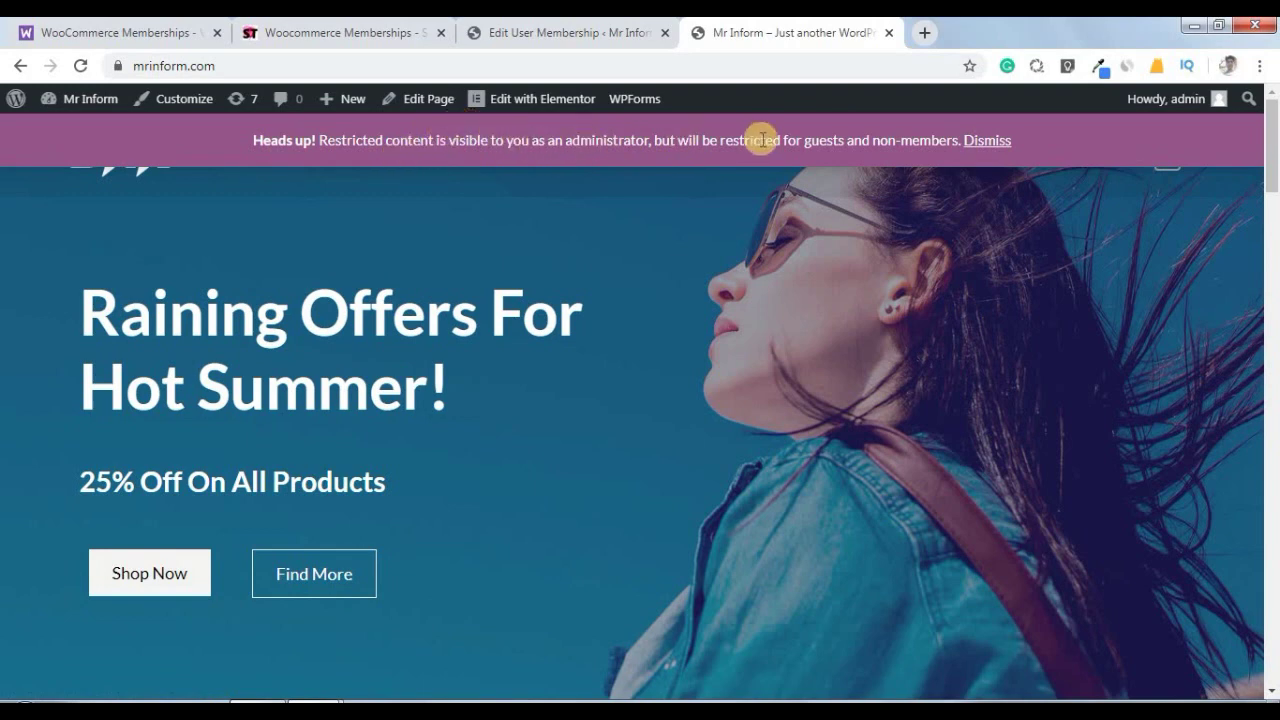
pyautogui.click(994, 142)
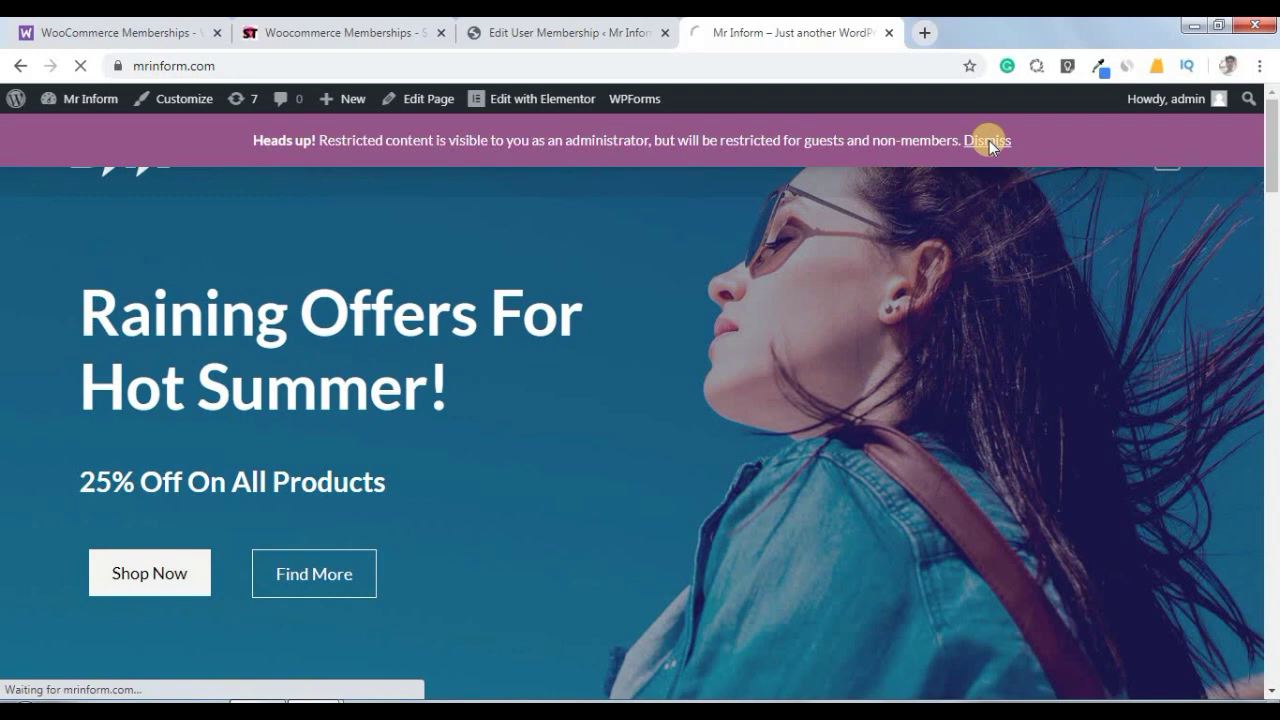
pyautogui.click(976, 145)
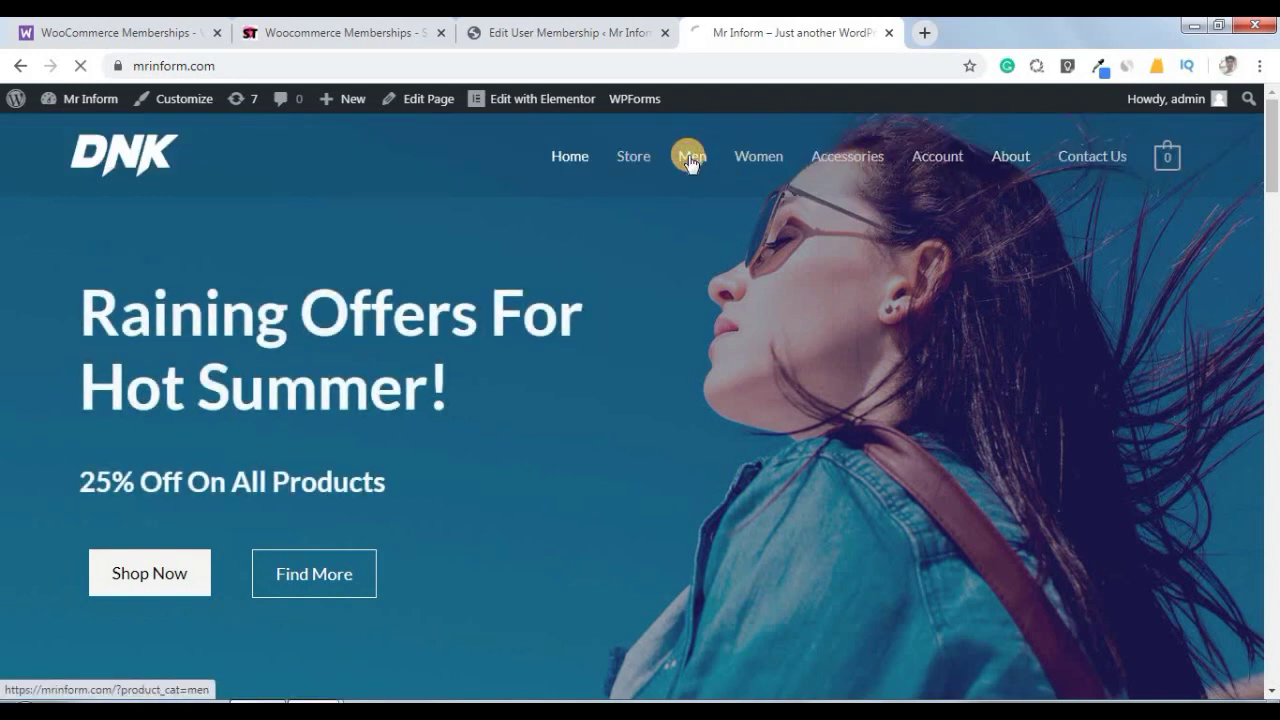
pyautogui.click(689, 161)
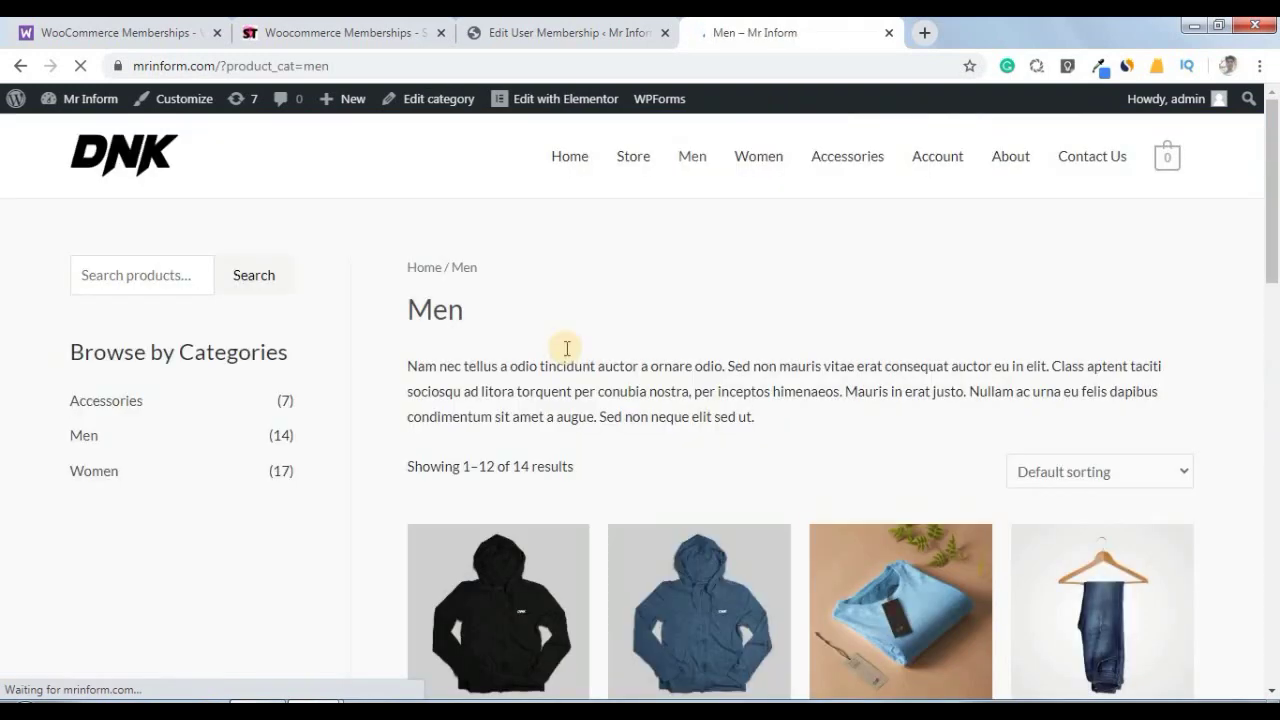
pyautogui.scroll(-2, 440, 515)
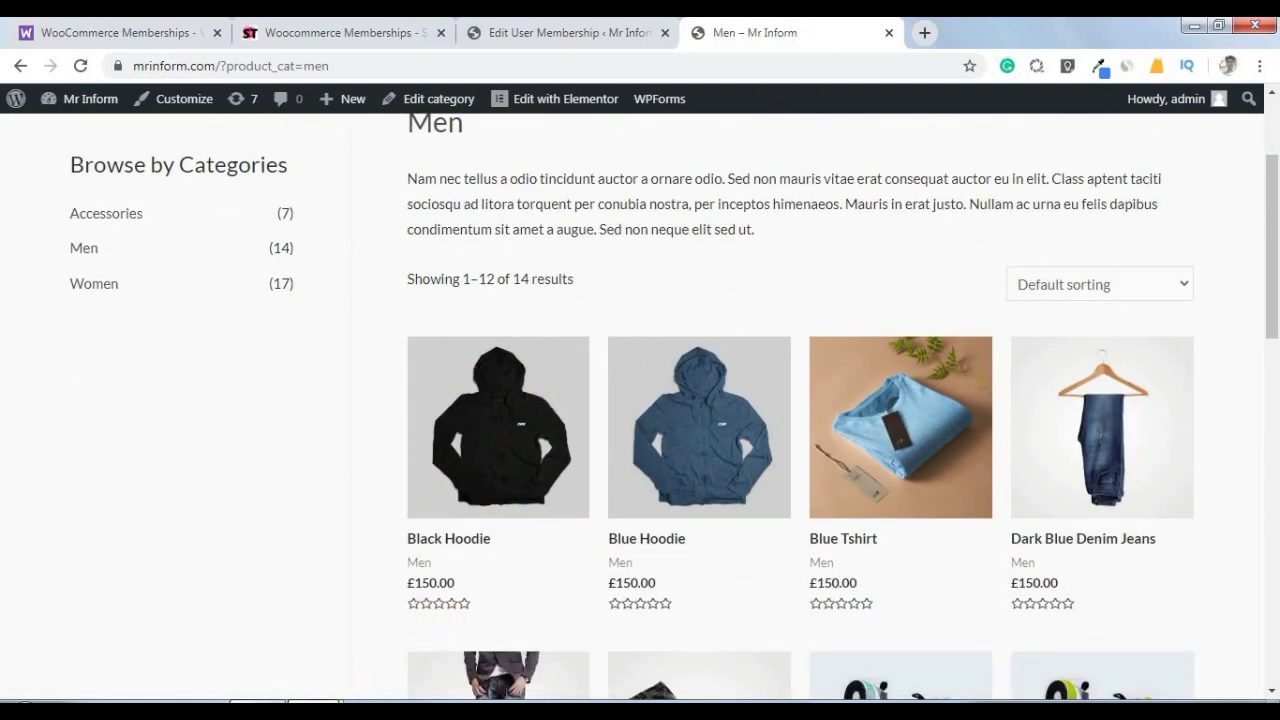
# - Compare the member prices on the Men category page in the incognito window, and close that window
pyautogui.moveTo(300, 708)
pyautogui.click(397, 640)
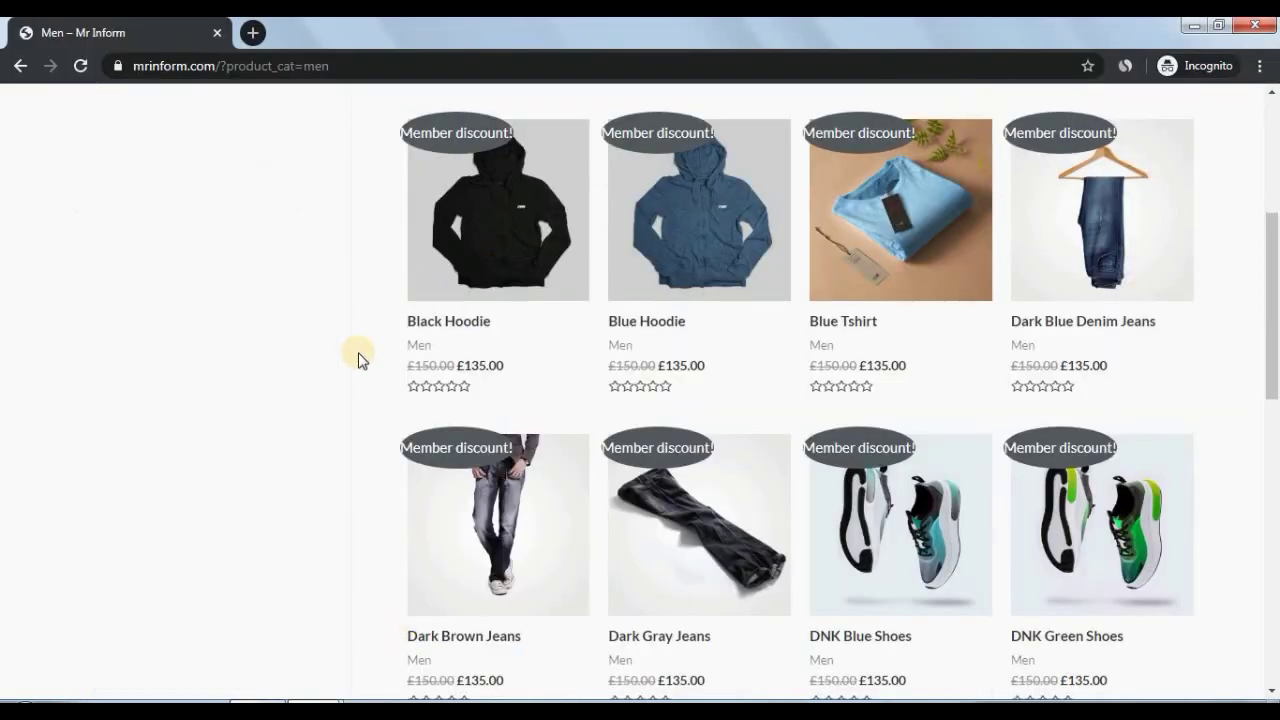
pyautogui.scroll(3, 361, 360)
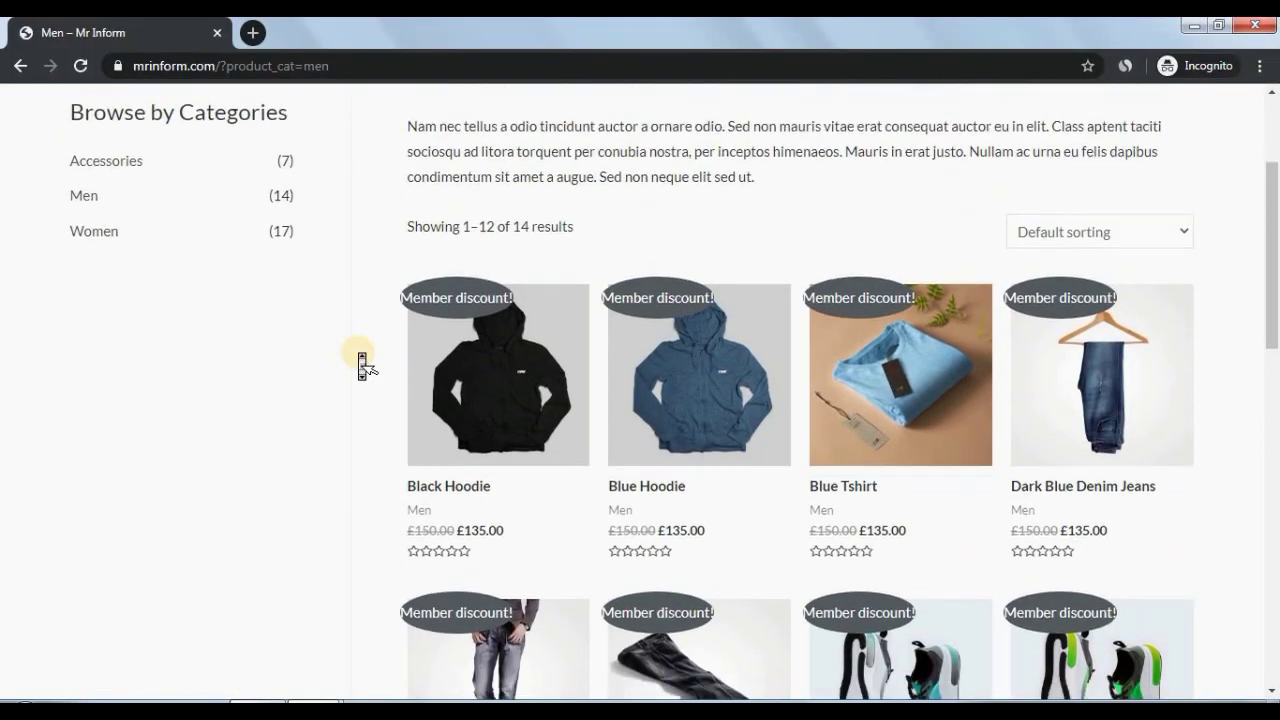
pyautogui.scroll(1, 359, 358)
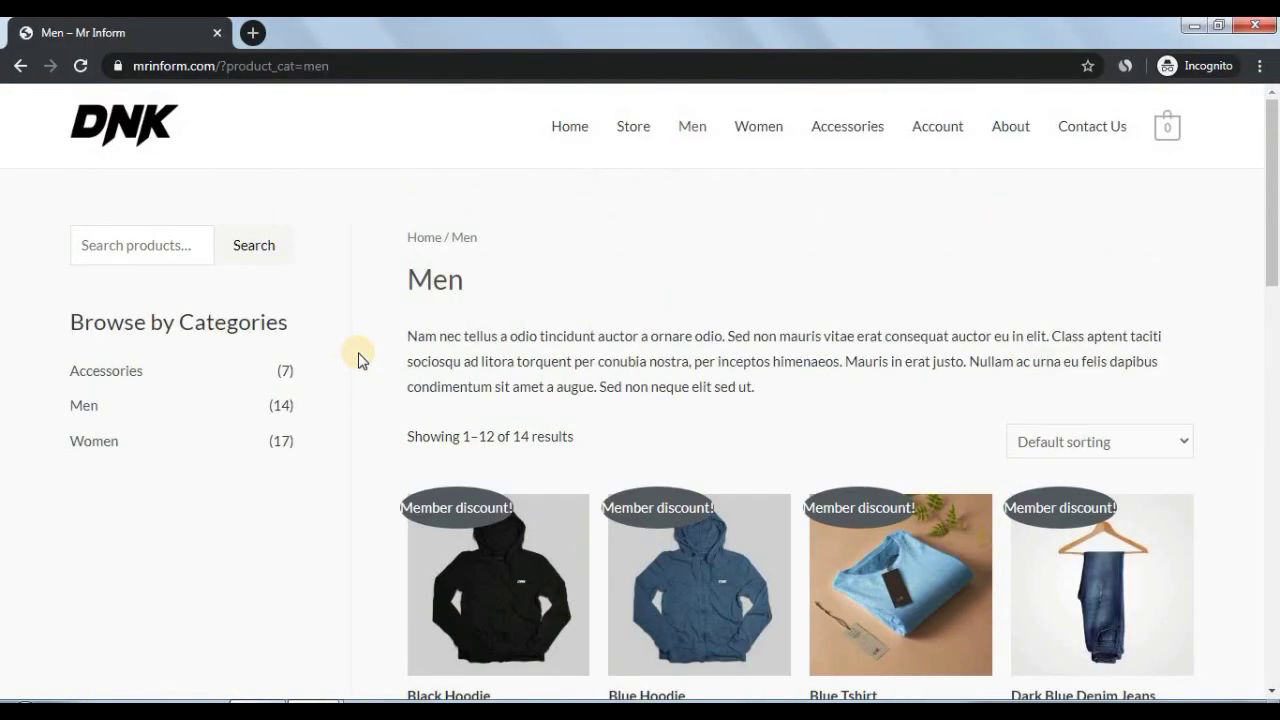
pyautogui.click(1245, 28)
# - Return to the memberships administration and look over the Membership Plans and Members lists
pyautogui.click(500, 32)
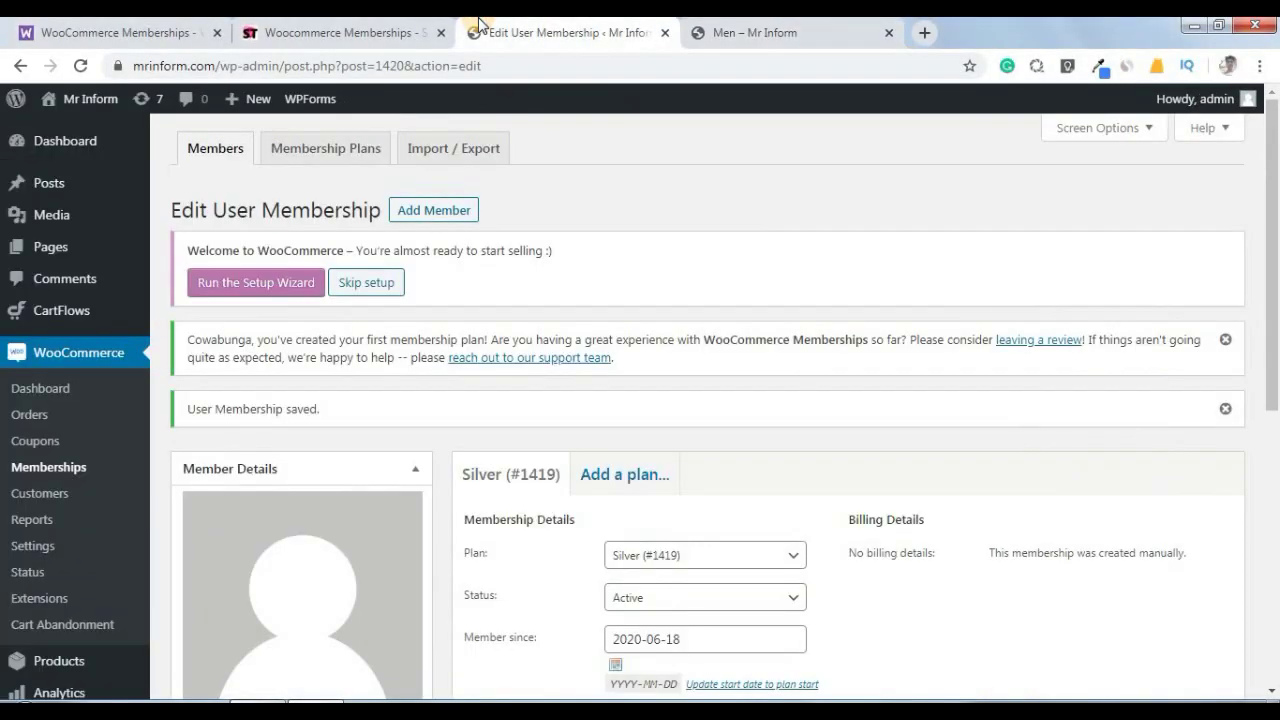
pyautogui.click(395, 32)
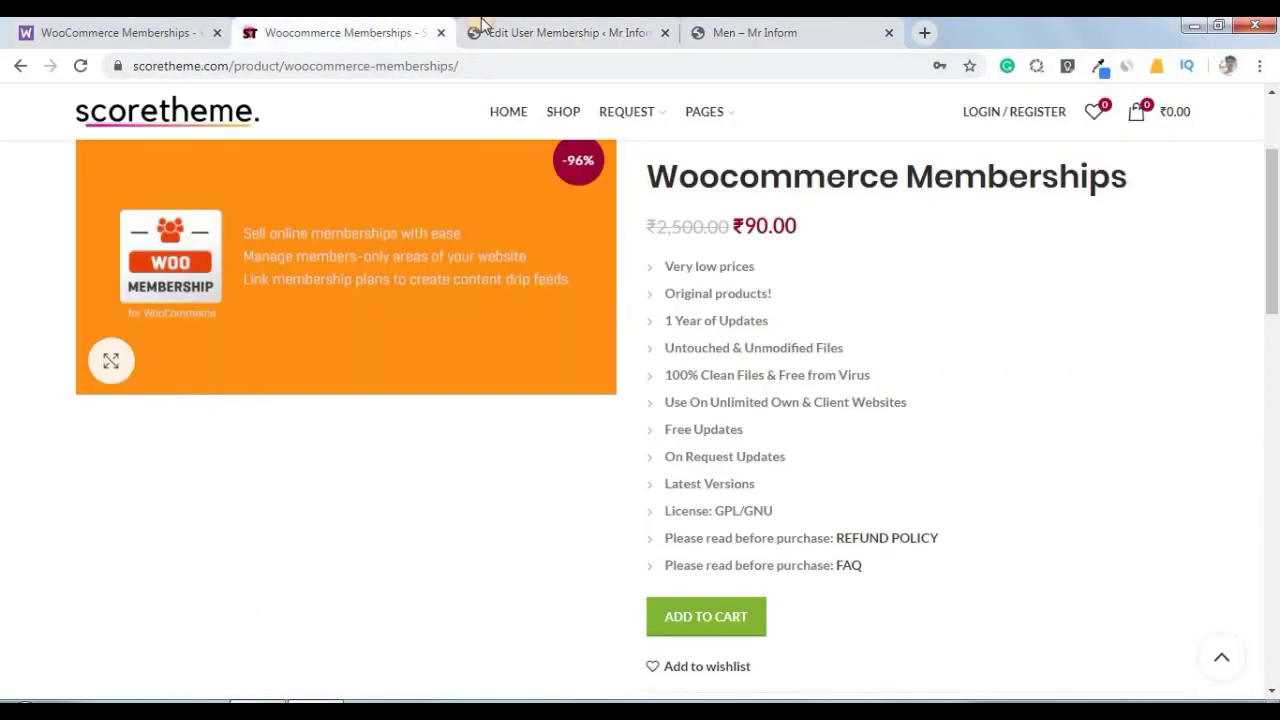
pyautogui.click(570, 32)
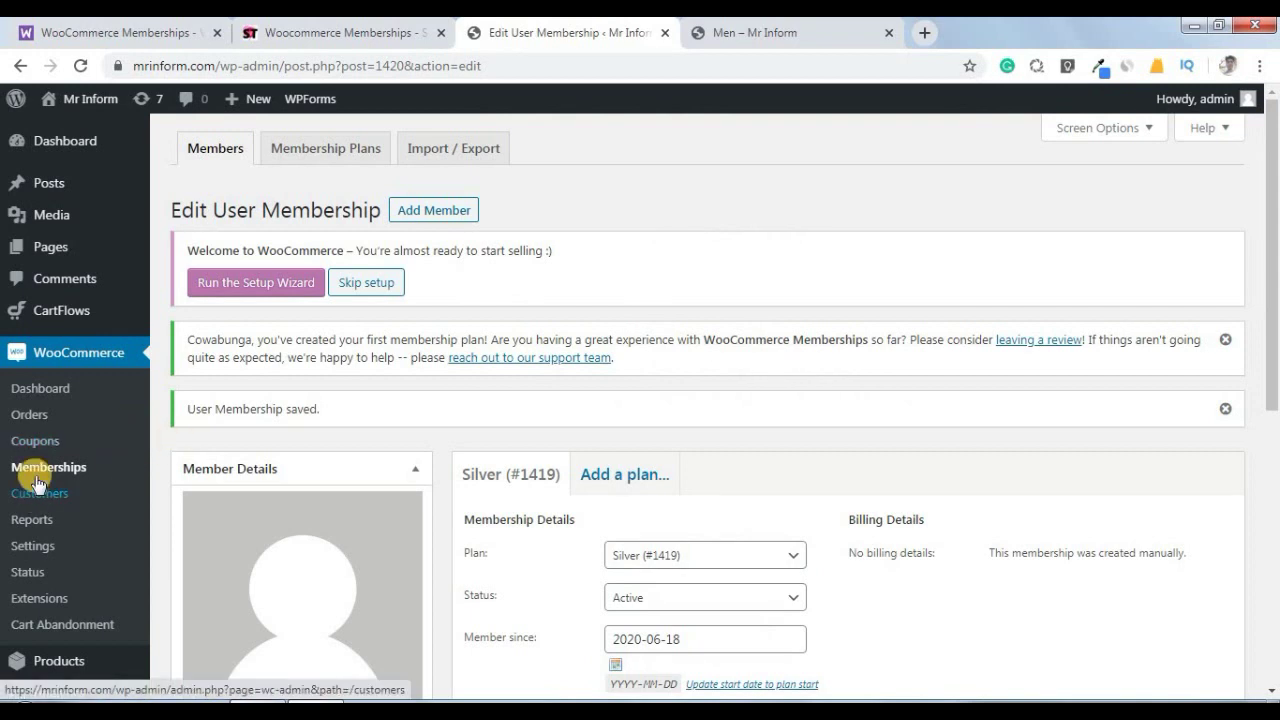
pyautogui.moveTo(318, 99)
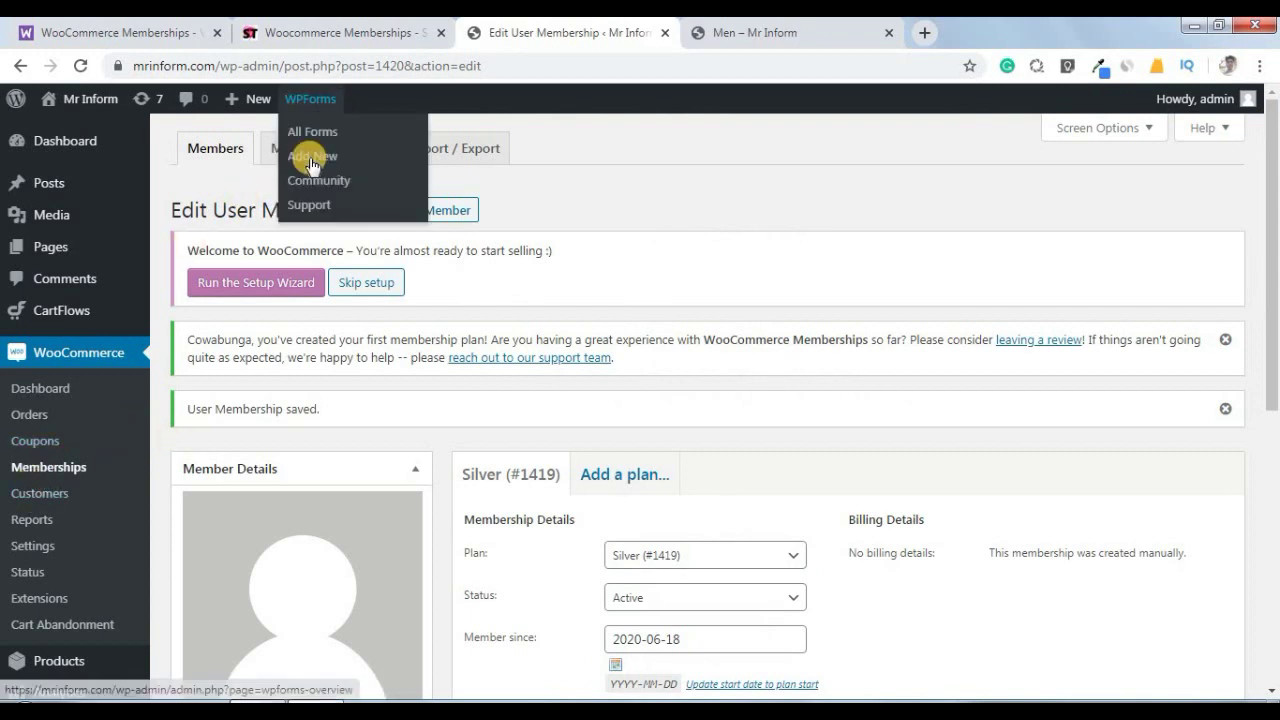
pyautogui.click(306, 160)
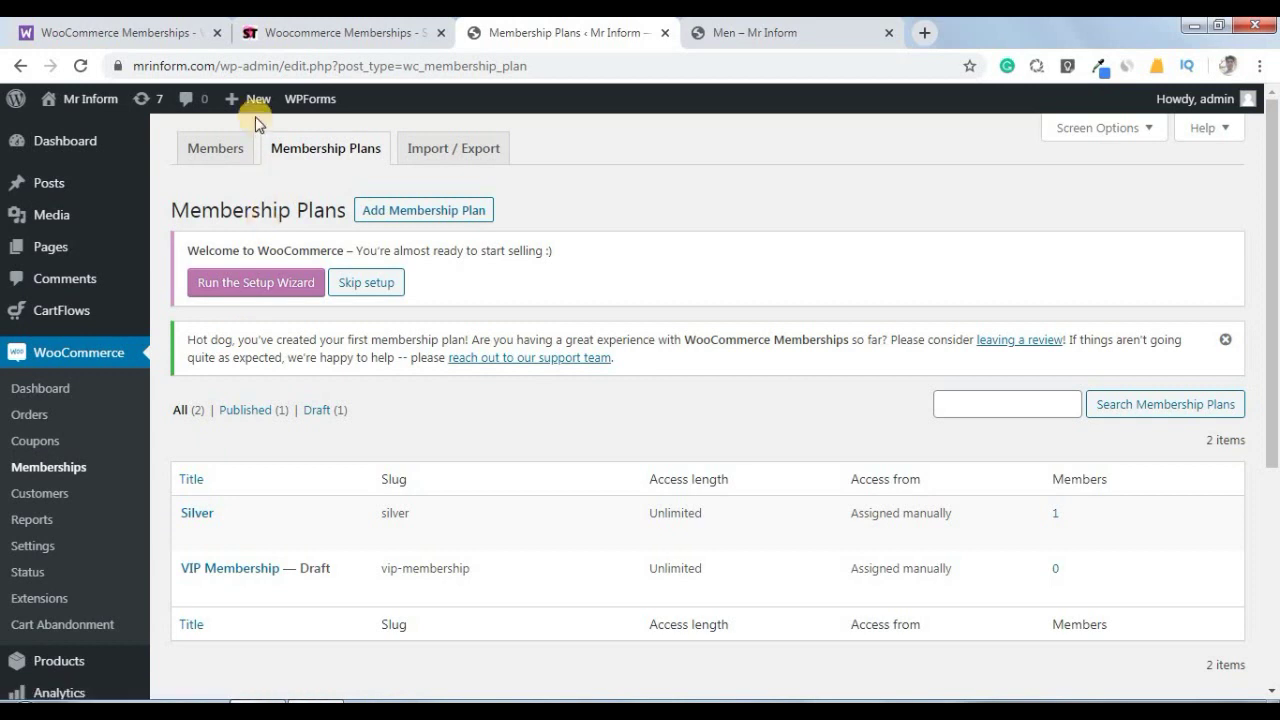
pyautogui.click(229, 143)
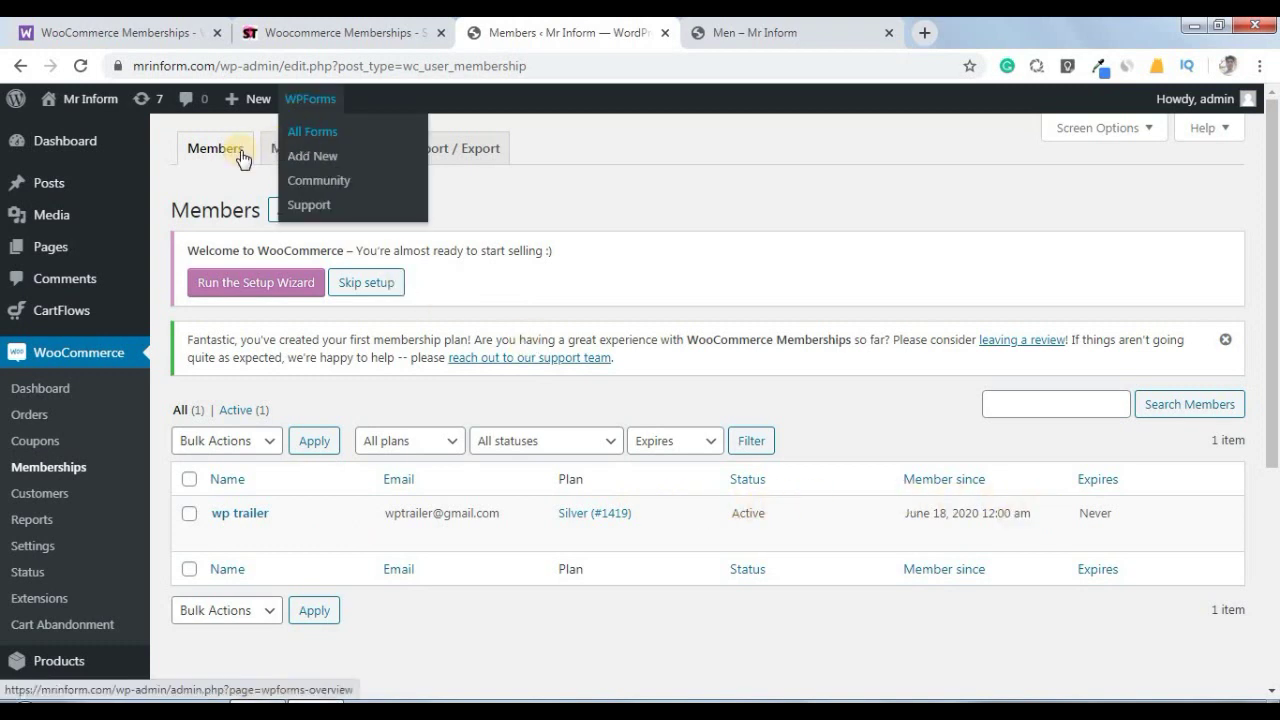
pyautogui.click(285, 162)
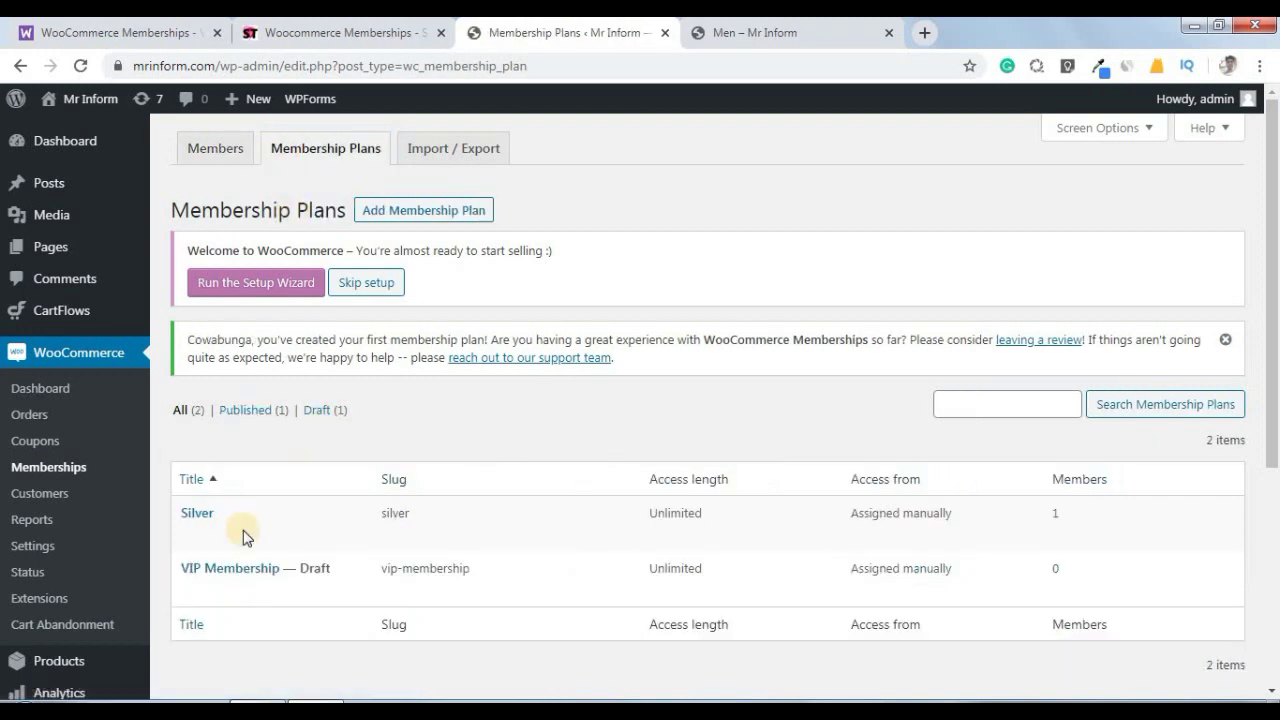
# - Open the Silver membership plan and set its access to be granted upon user account registration
pyautogui.click(196, 540)
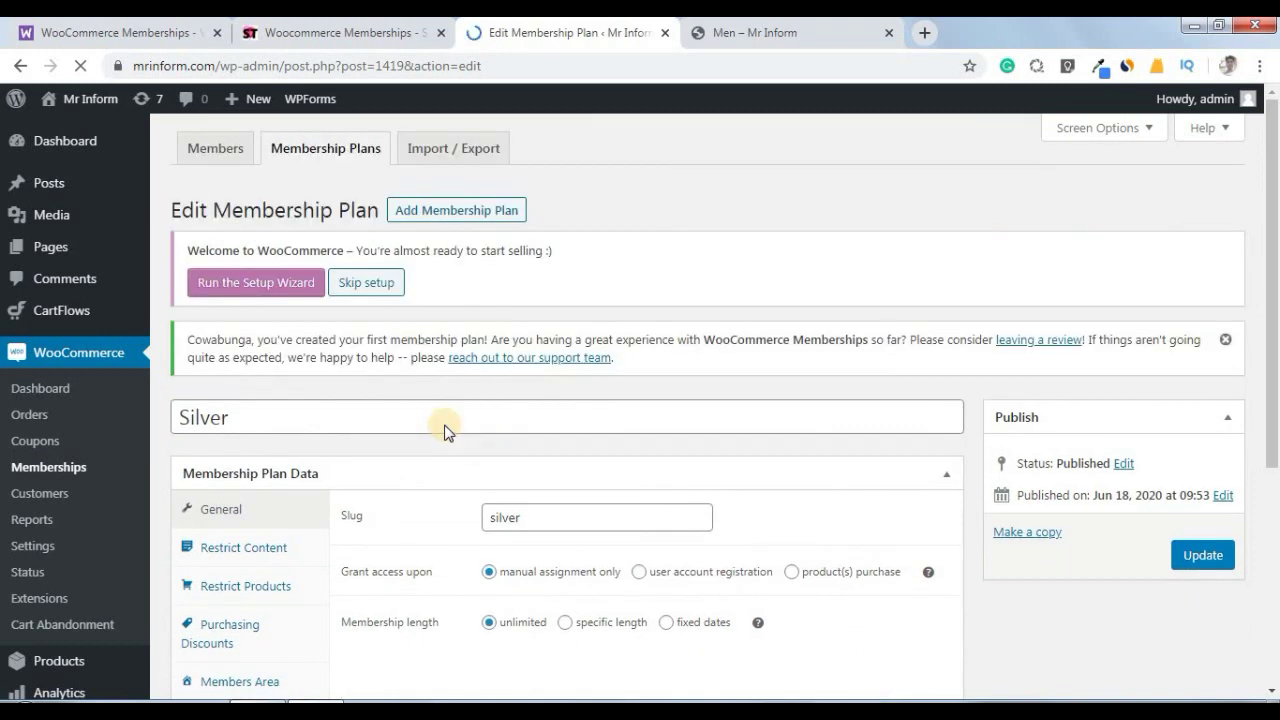
pyautogui.click(638, 572)
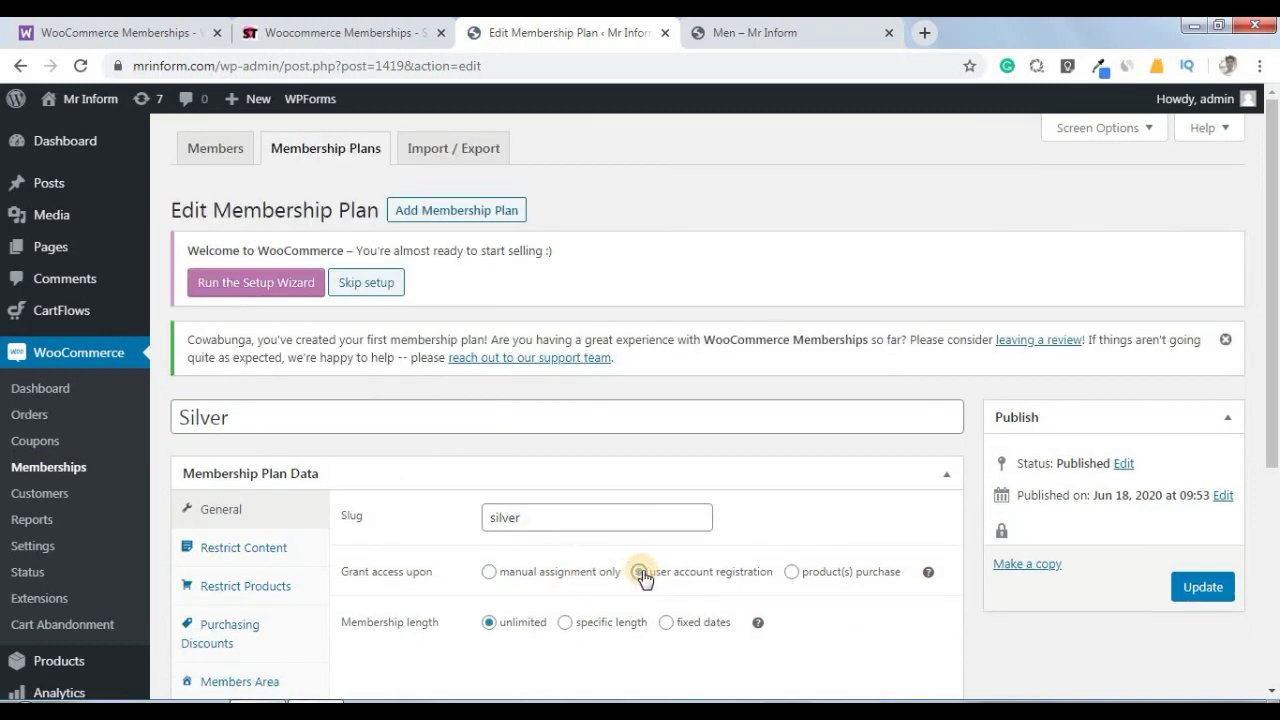
pyautogui.scroll(-1, 812, 524)
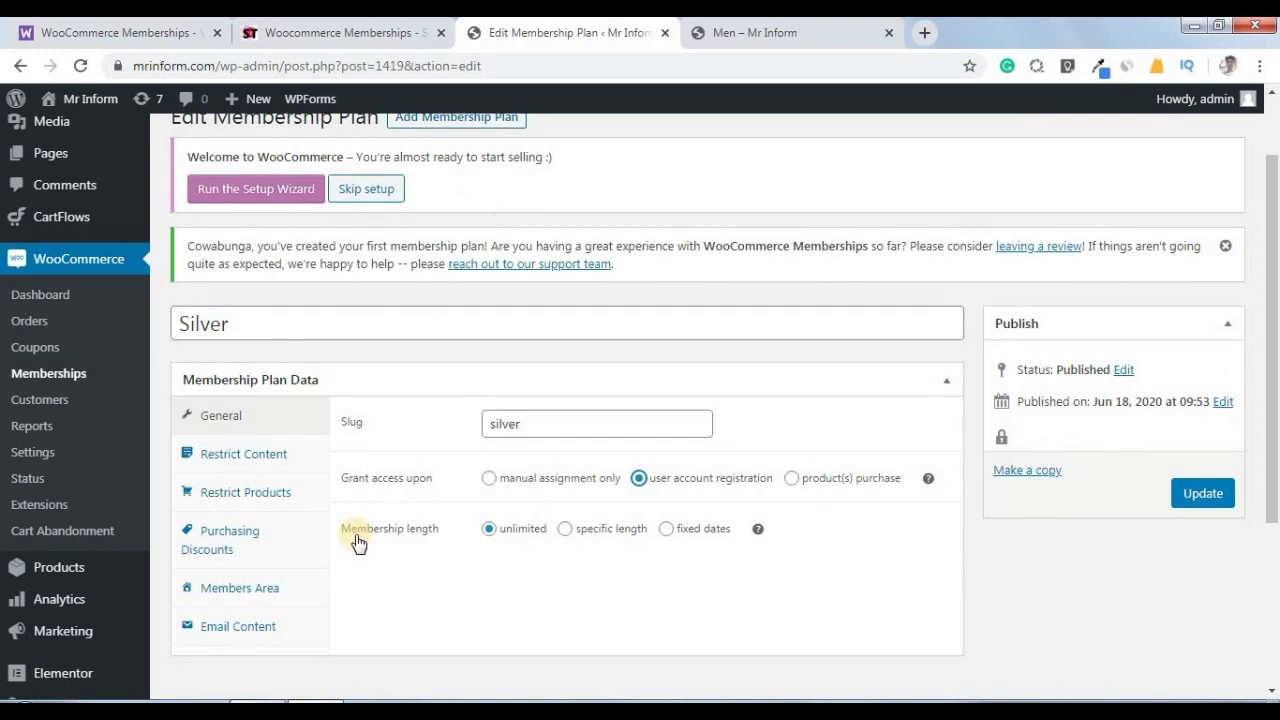
# - Review the Silver plan's purchasing discount for the Men category and its discount type choices
pyautogui.click(236, 542)
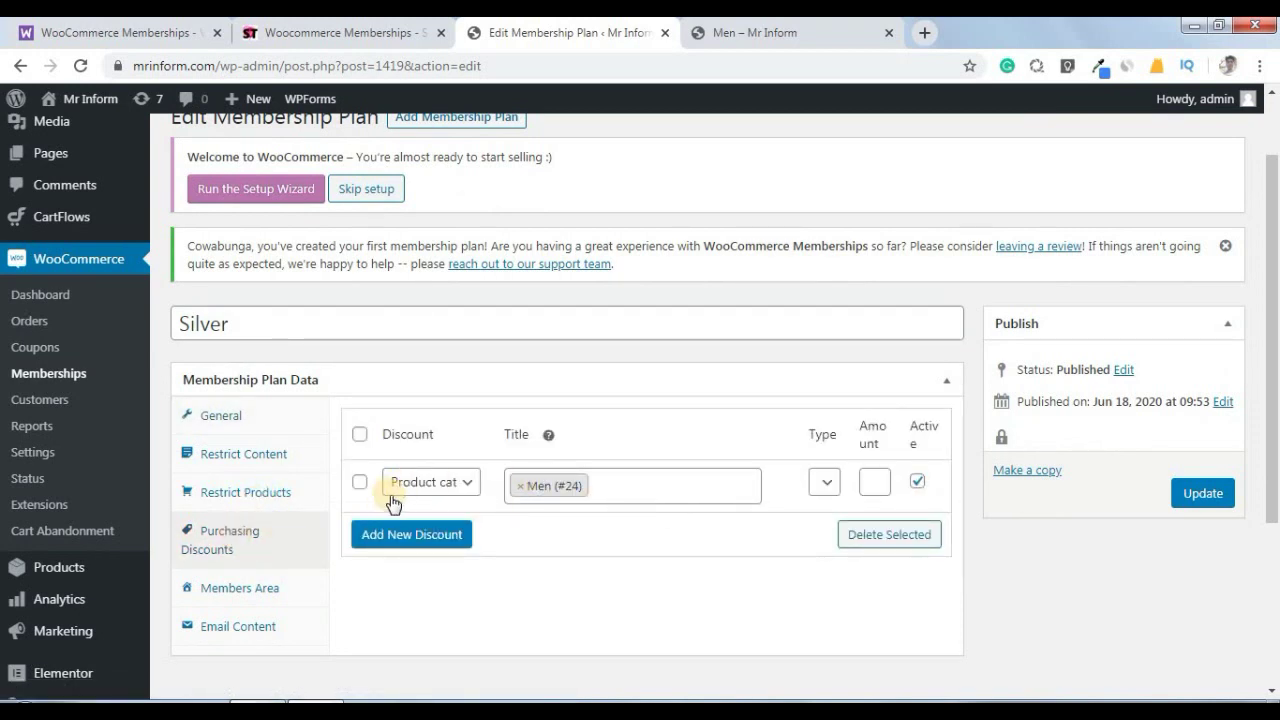
pyautogui.click(835, 499)
pyautogui.click(826, 484)
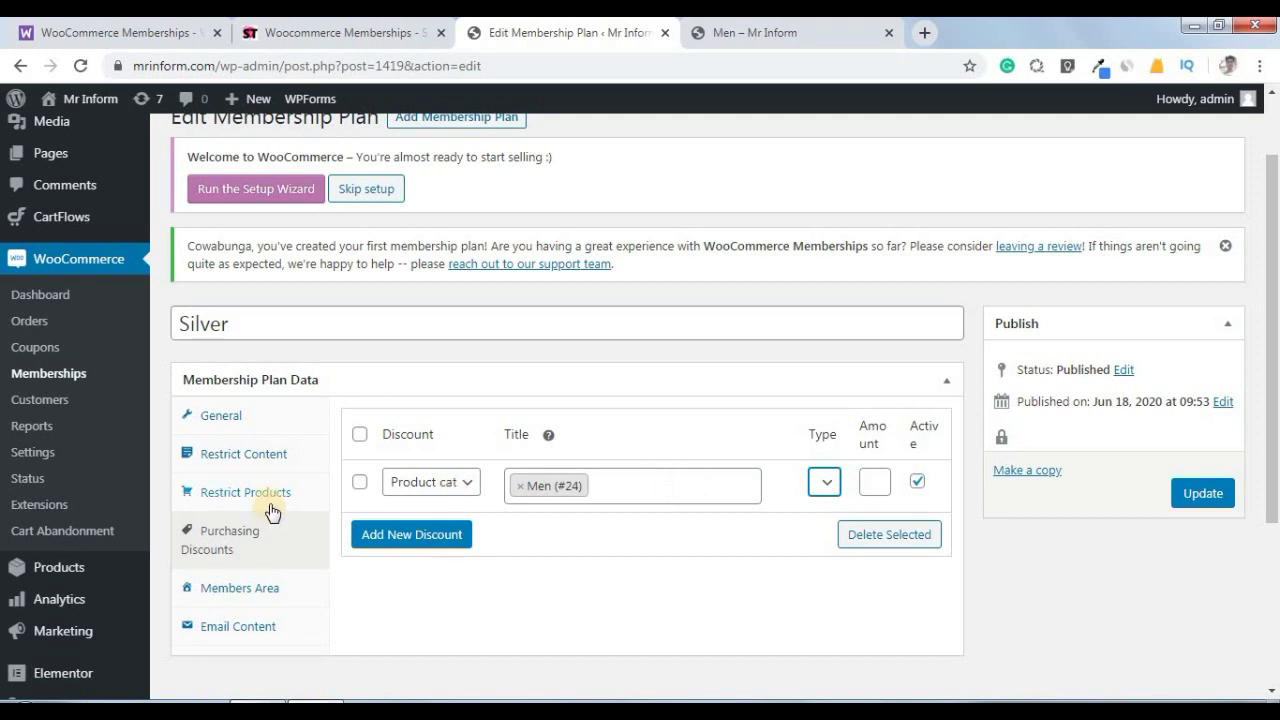
# - Set the Silver plan's access to be granted upon product(s) purchase in its general settings
pyautogui.click(236, 434)
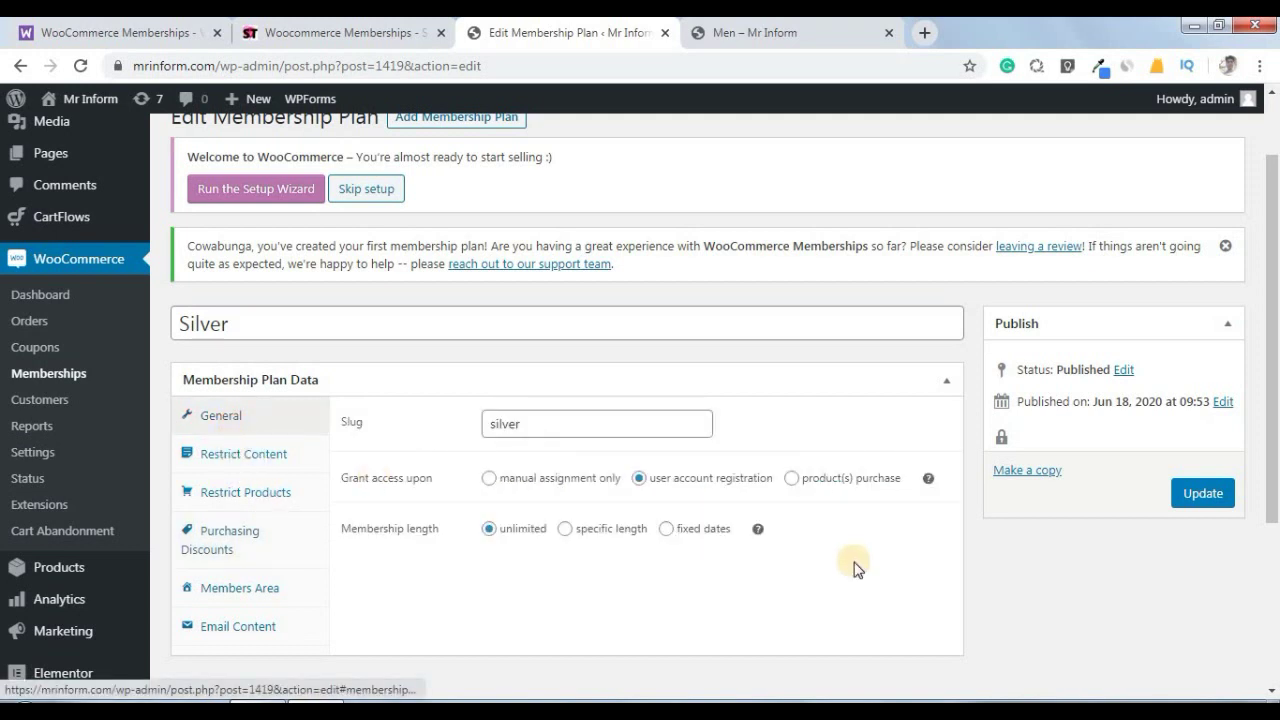
pyautogui.click(791, 479)
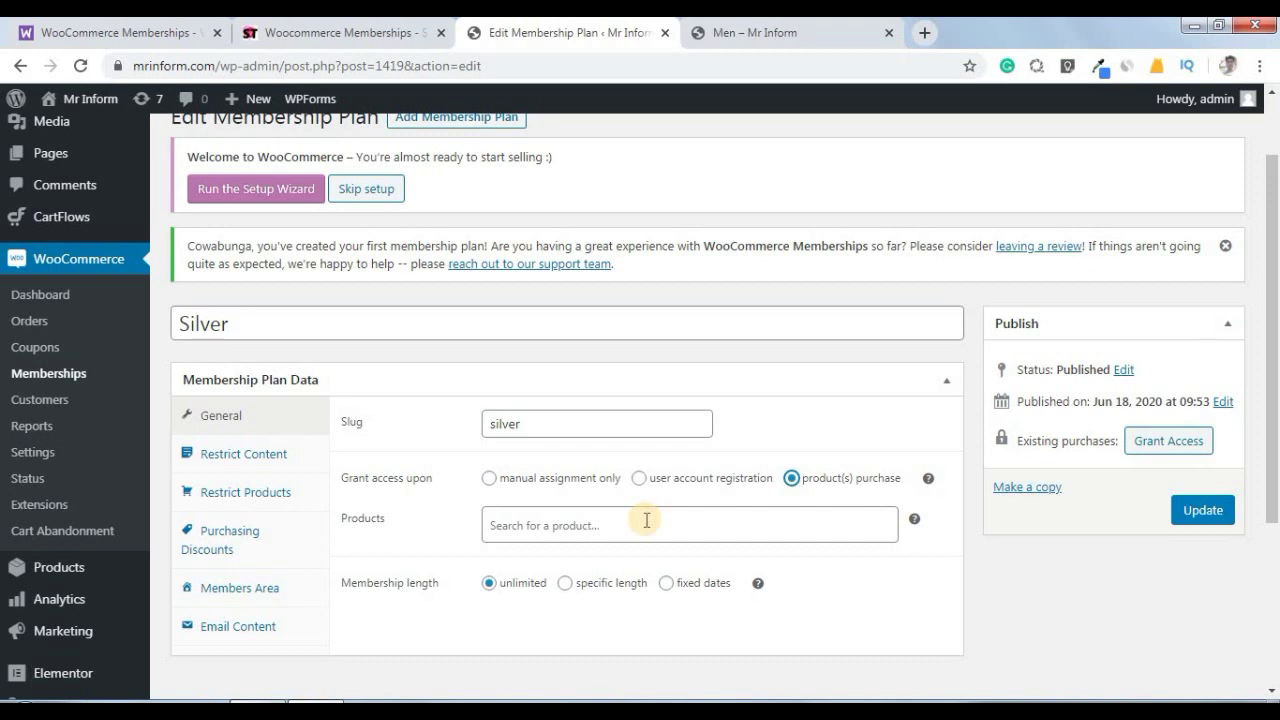
pyautogui.scroll(-2, 646, 520)
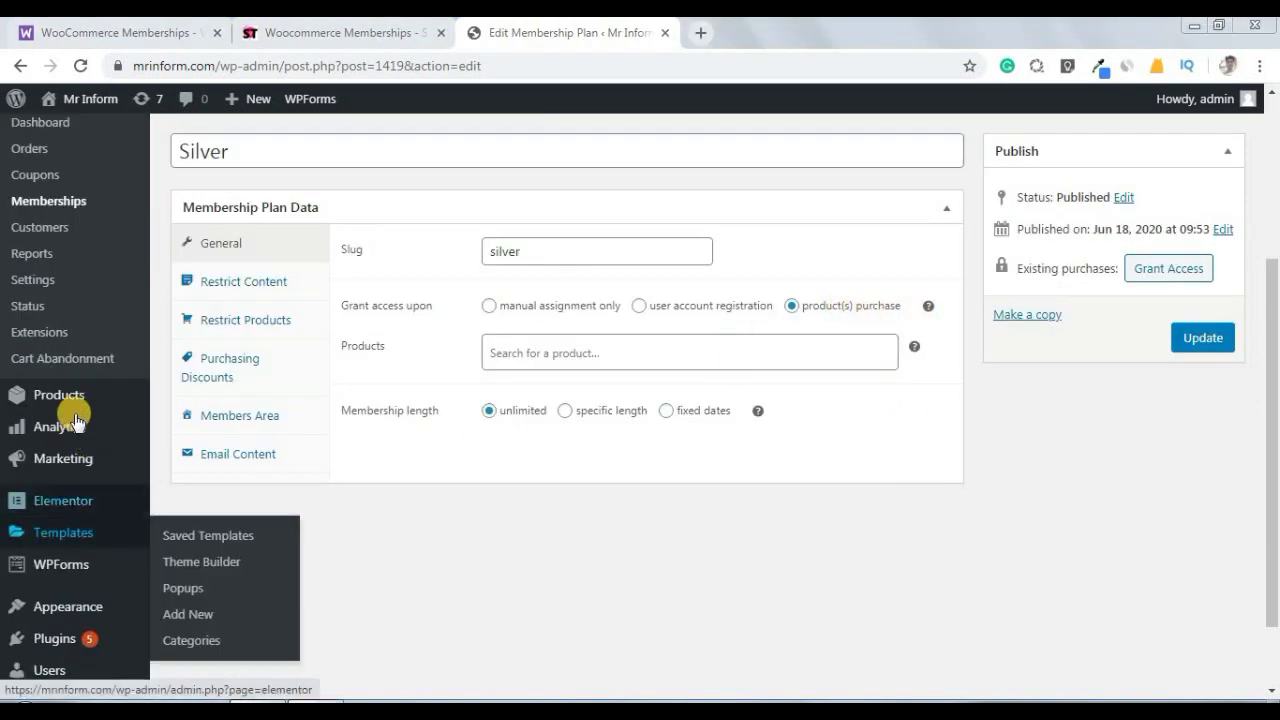
# - Open the form for a new product in a separate browser tab and name the product Silver
pyautogui.moveTo(80, 398)
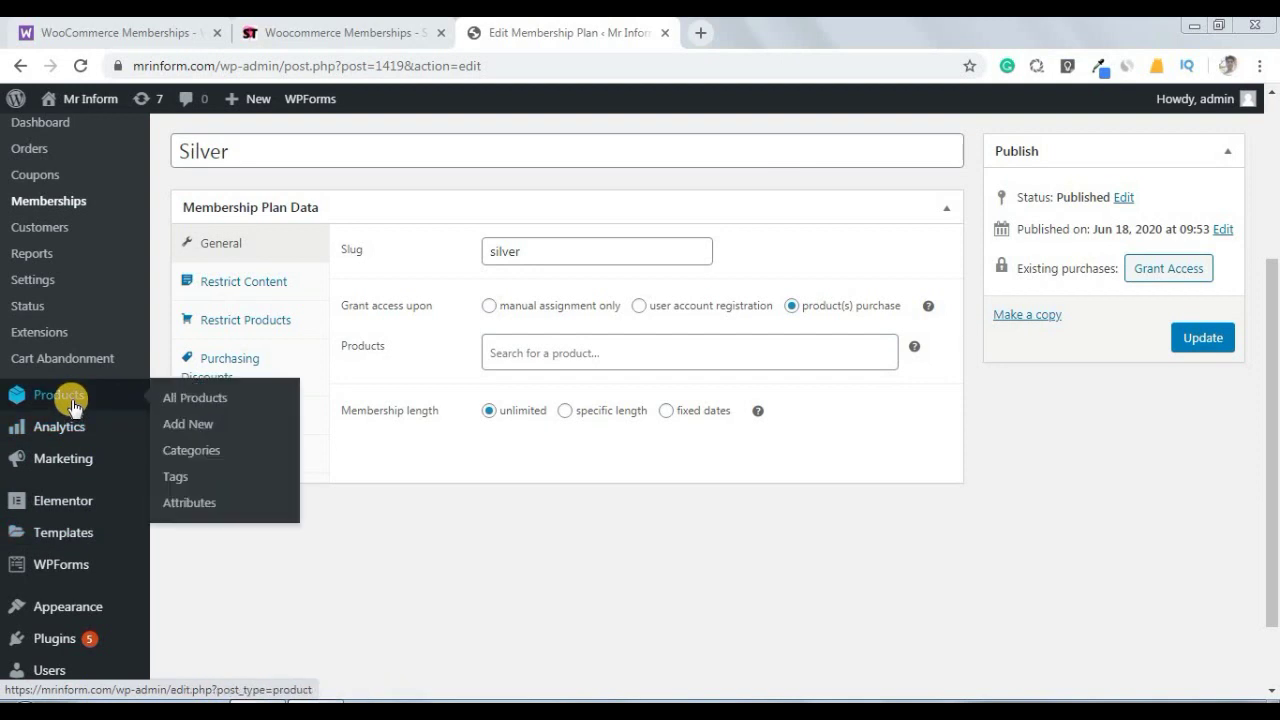
pyautogui.keyDown('ctrl'); pyautogui.click(183, 426); pyautogui.keyUp('ctrl')
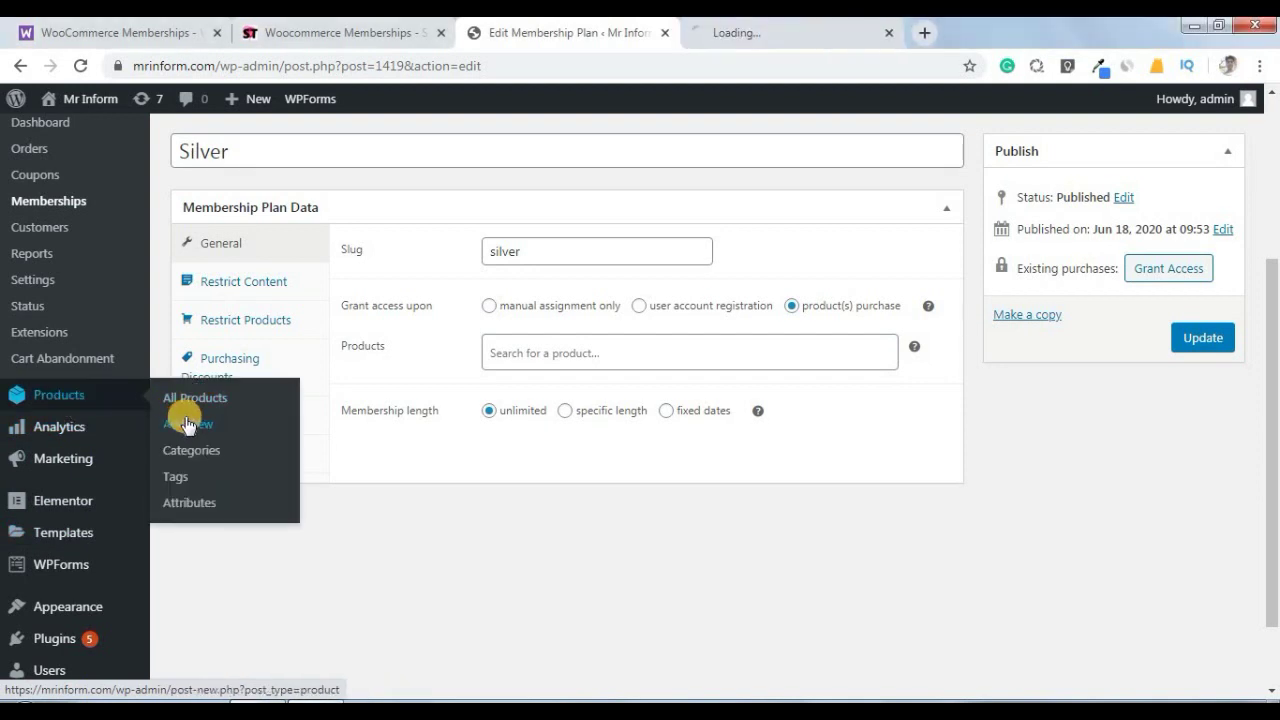
pyautogui.click(740, 28)
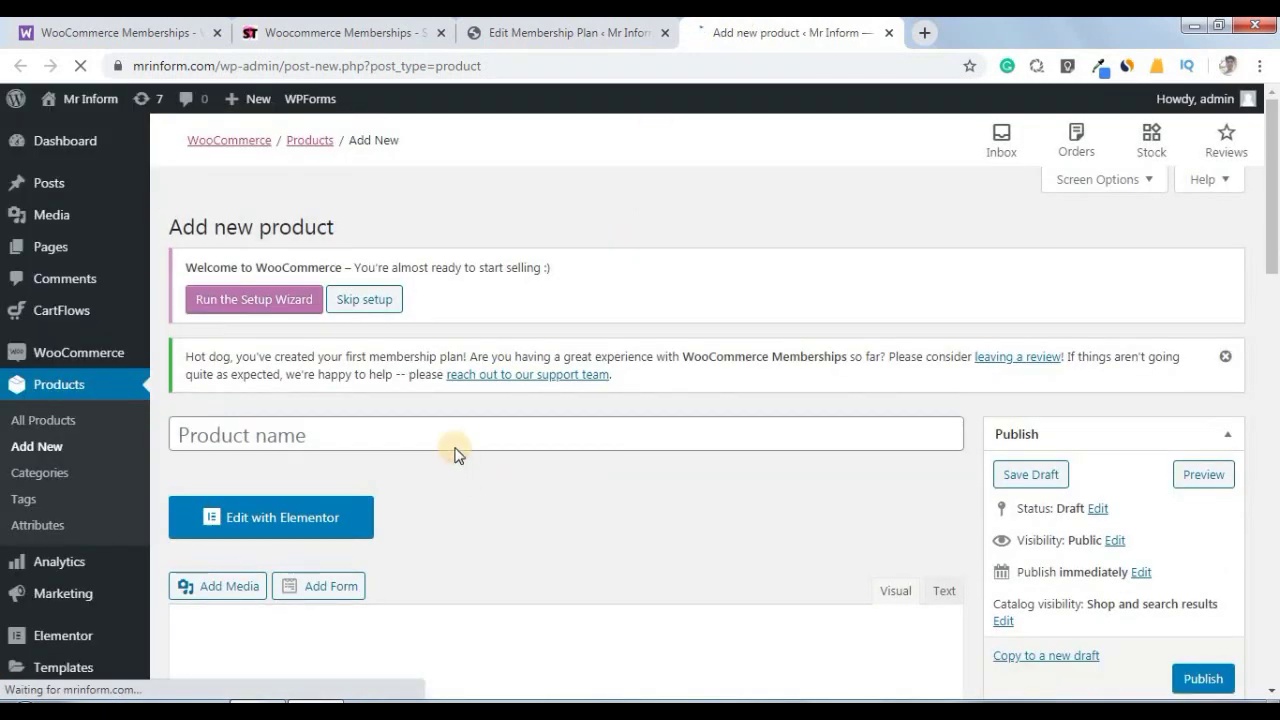
pyautogui.click(453, 443)
pyautogui.write('Silver')
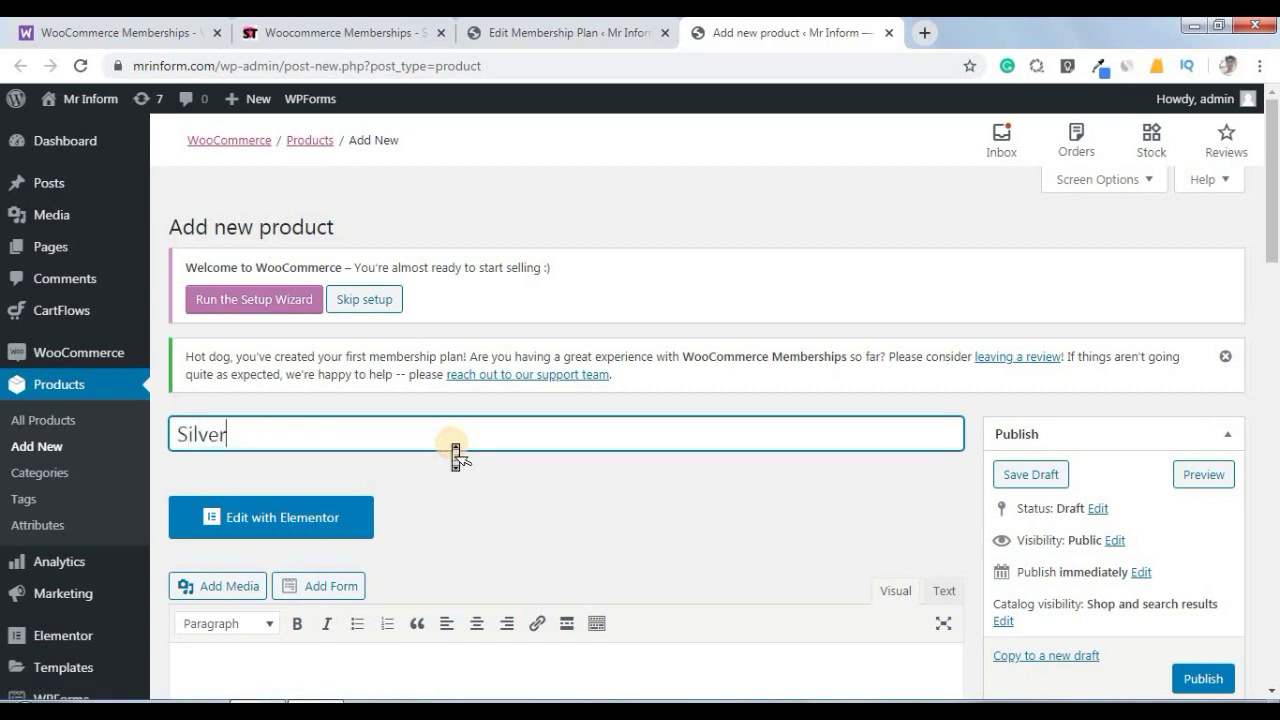
# - Enter "Silver plan will give you 10% extra discount on all category" as the product's main description
pyautogui.scroll(-4, 455, 455)
pyautogui.click(409, 335)
pyautogui.write('Silver plan will give you 10% extra discount on all category')
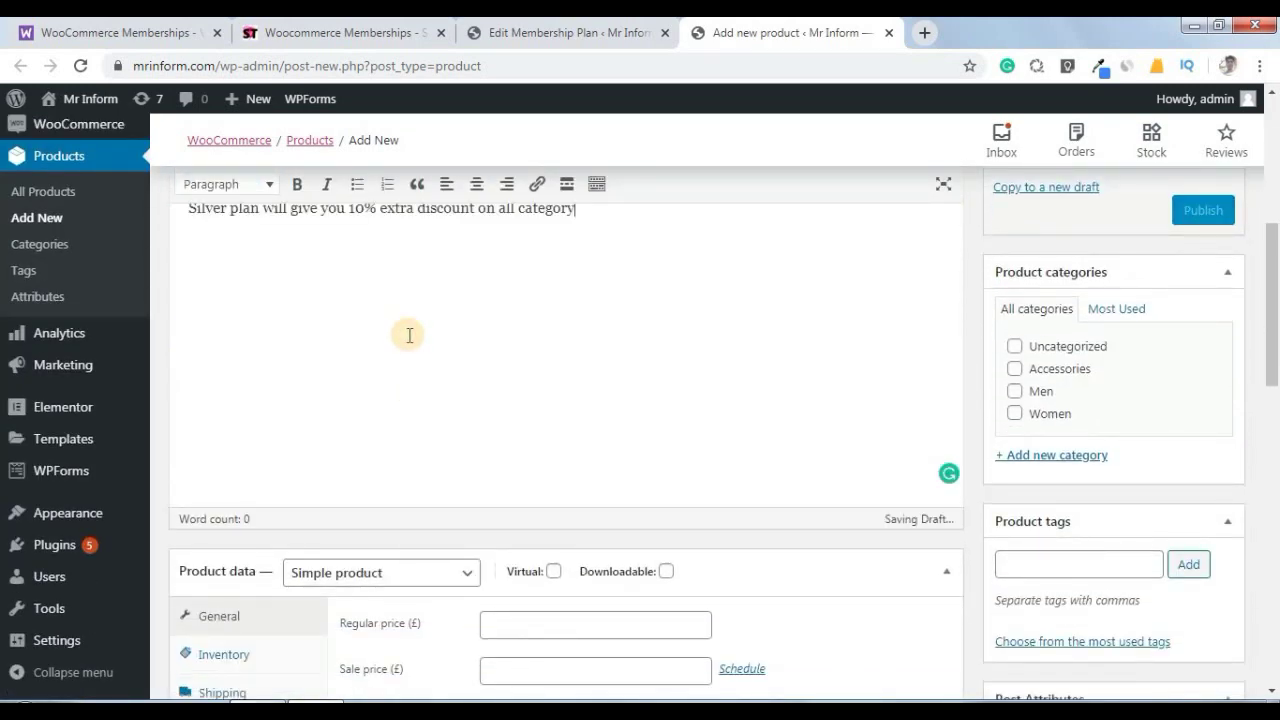
# - Set the Silver product's regular price to £1500 and its sale price to £999
pyautogui.scroll(-2, 409, 340)
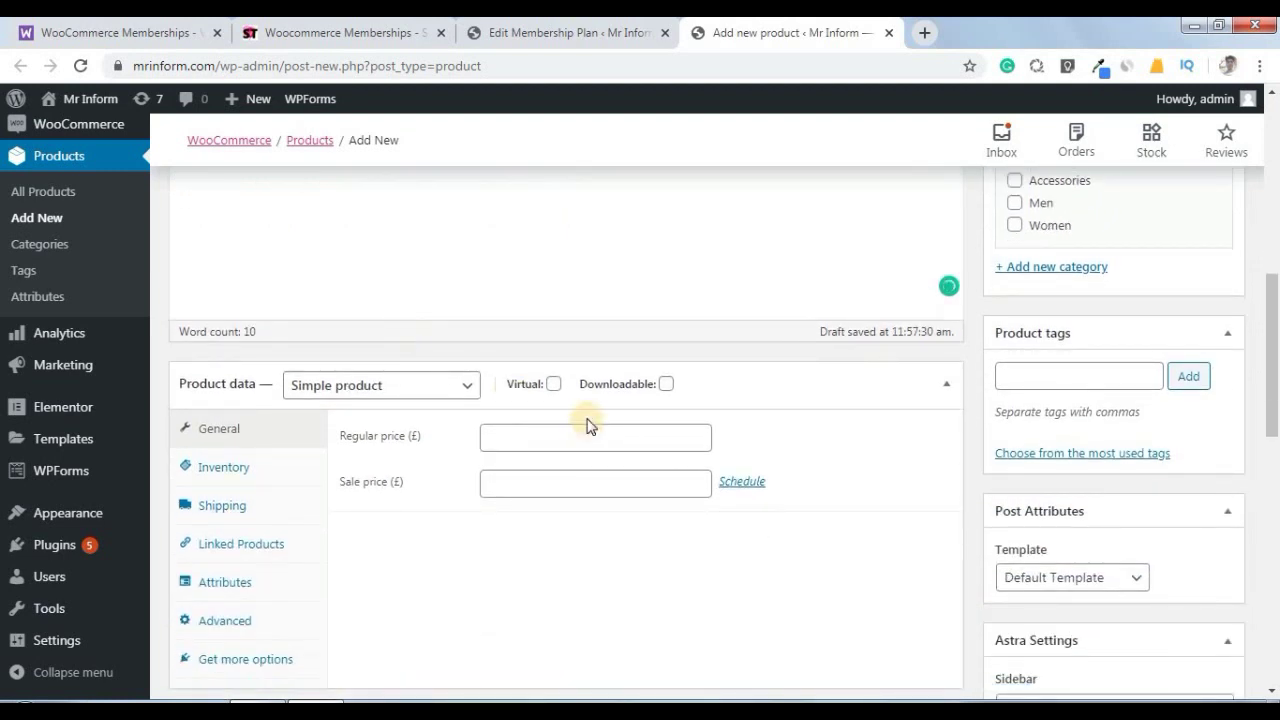
pyautogui.click(548, 447)
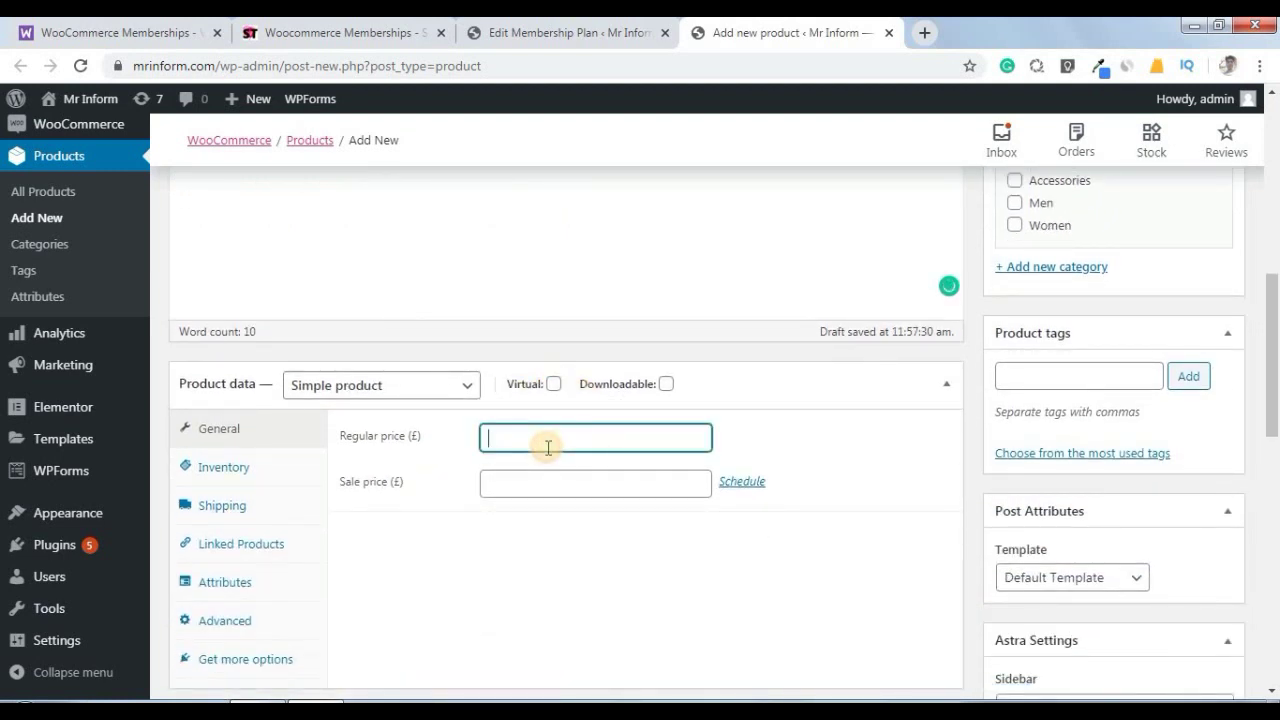
pyautogui.press('Tab')
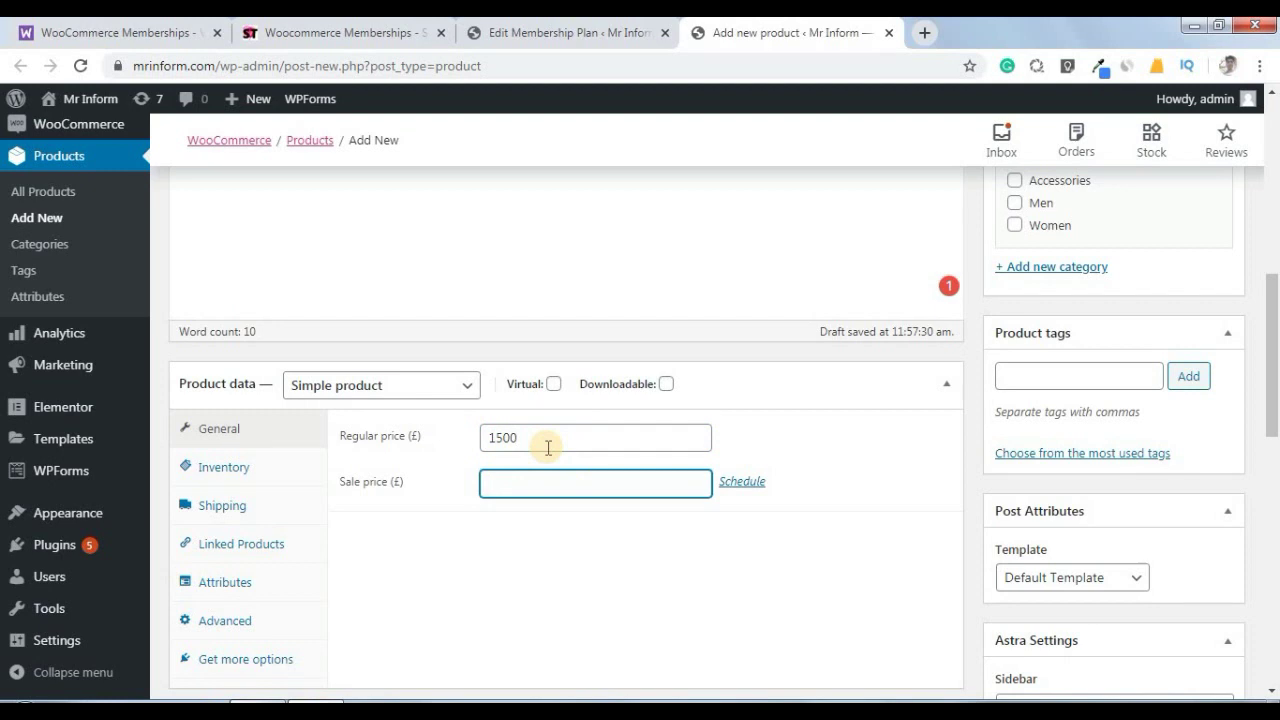
pyautogui.write('999')
pyautogui.click(406, 571)
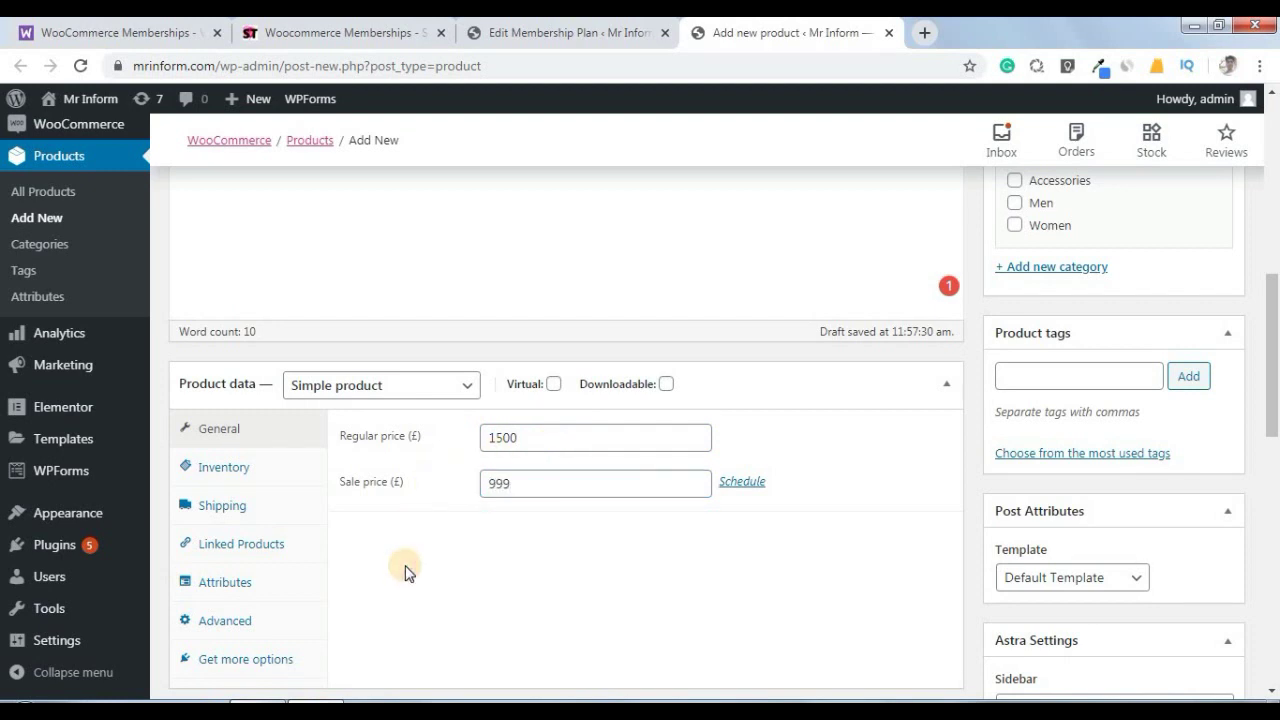
# - Enter "Silver plan will give you 10% extra discount on all category." as the product's short description
pyautogui.scroll(-5, 406, 571)
pyautogui.scroll(-1, 406, 571)
pyautogui.click(237, 405)
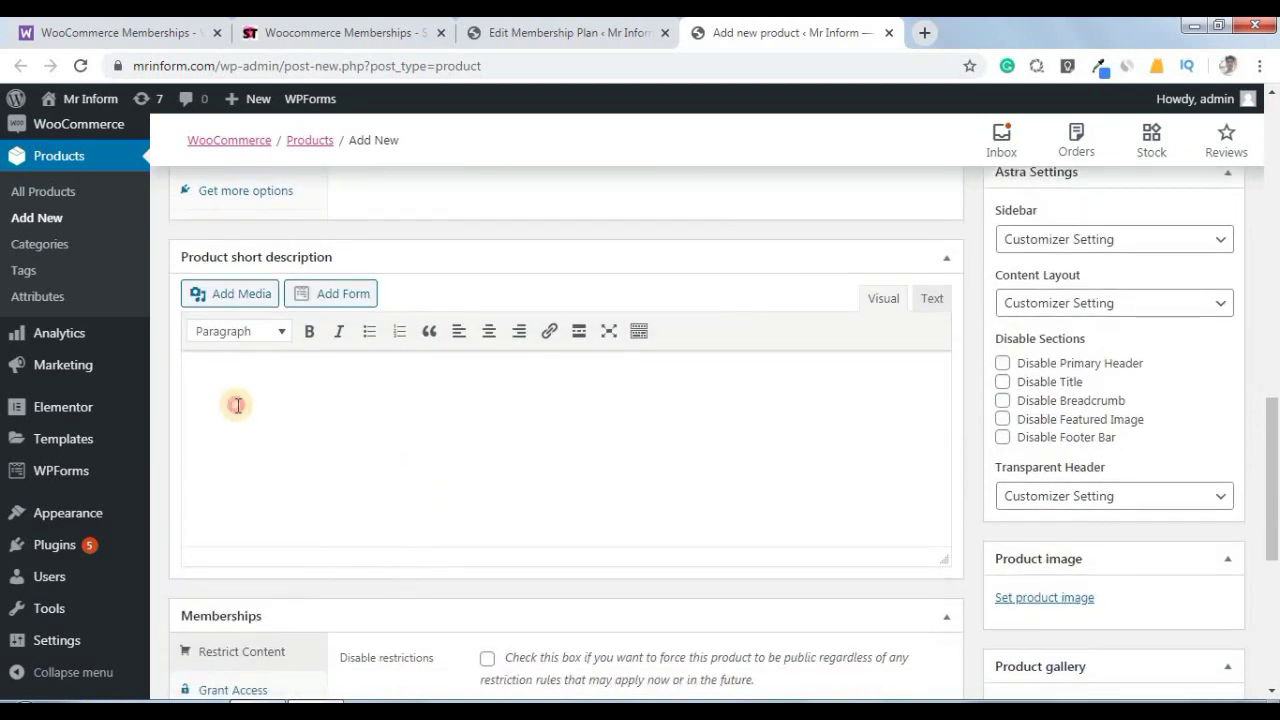
pyautogui.write('Silver plan will give you 10% extra discount on all category')
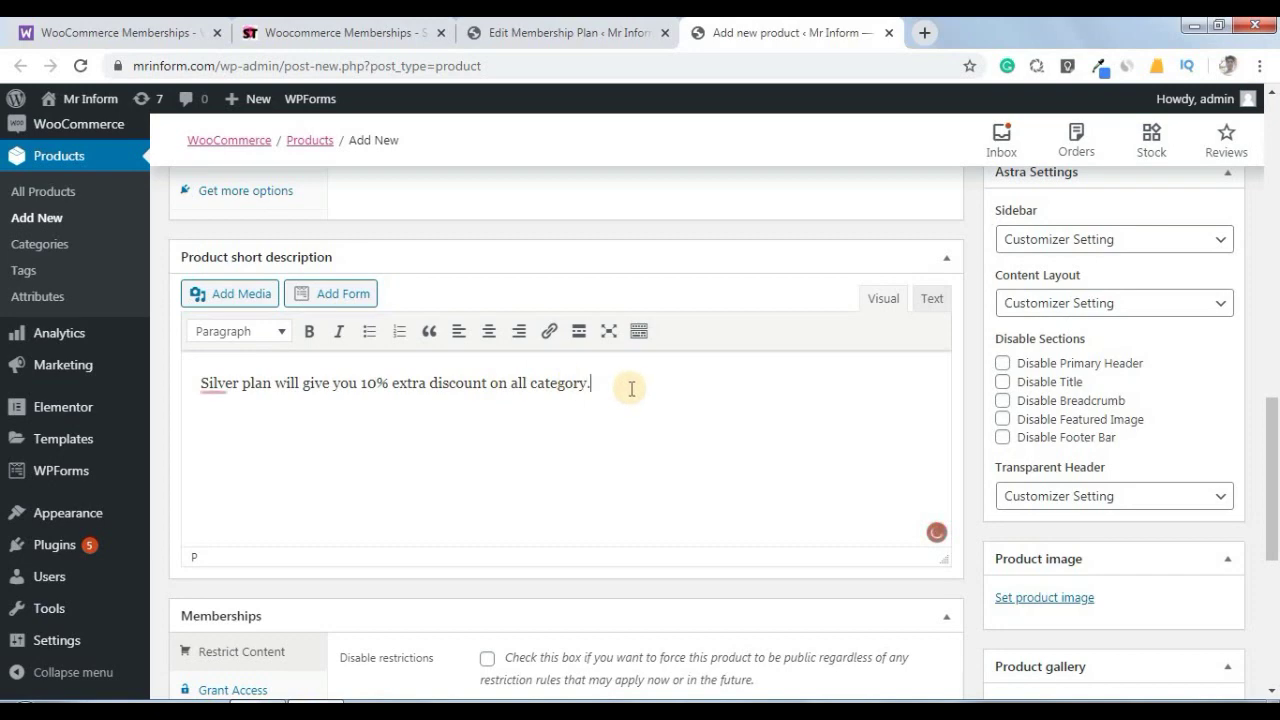
pyautogui.scroll(-5, 632, 395)
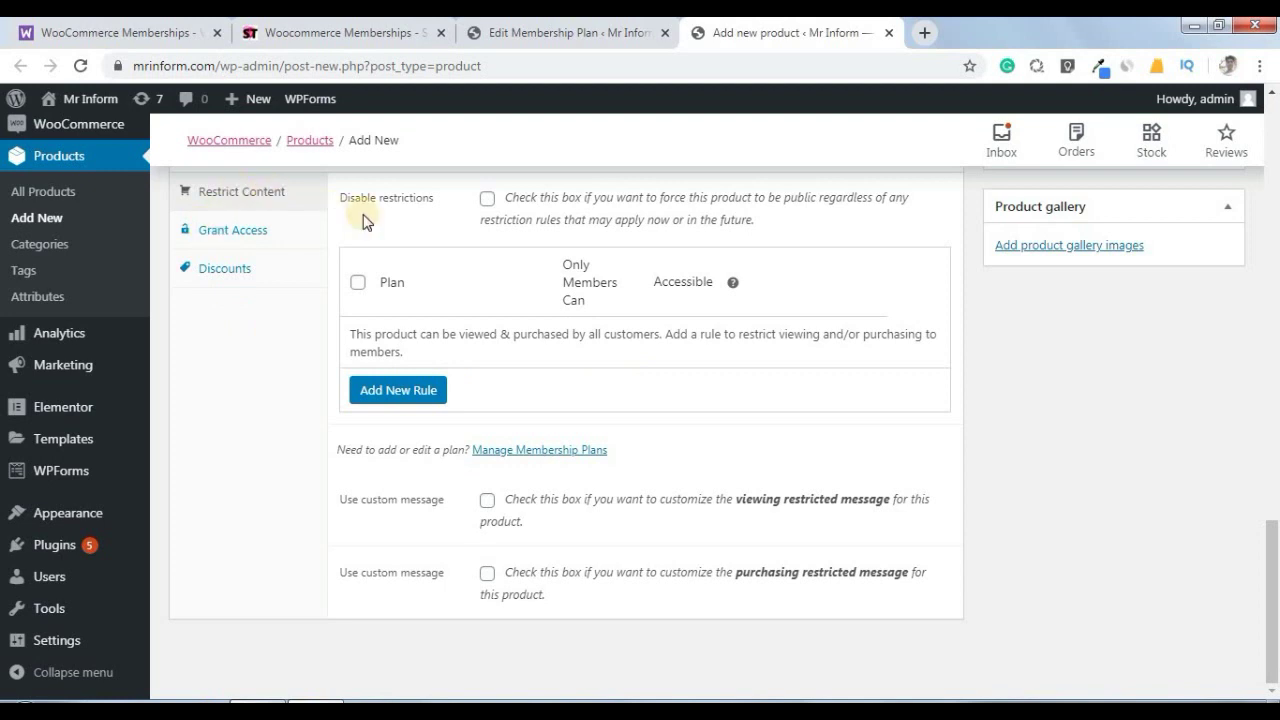
# - Make purchasing the Silver product grant access to the Silver membership plan, and check the product's member discounts
pyautogui.click(229, 236)
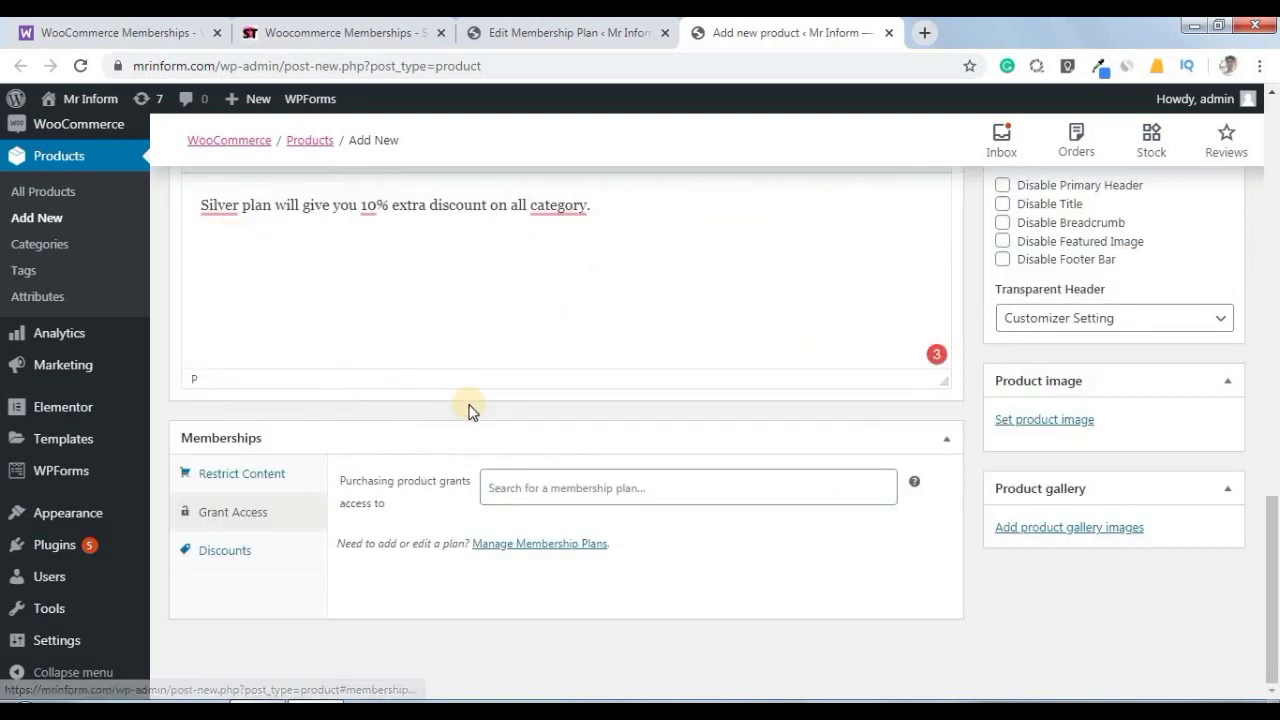
pyautogui.click(543, 494)
pyautogui.write('si')
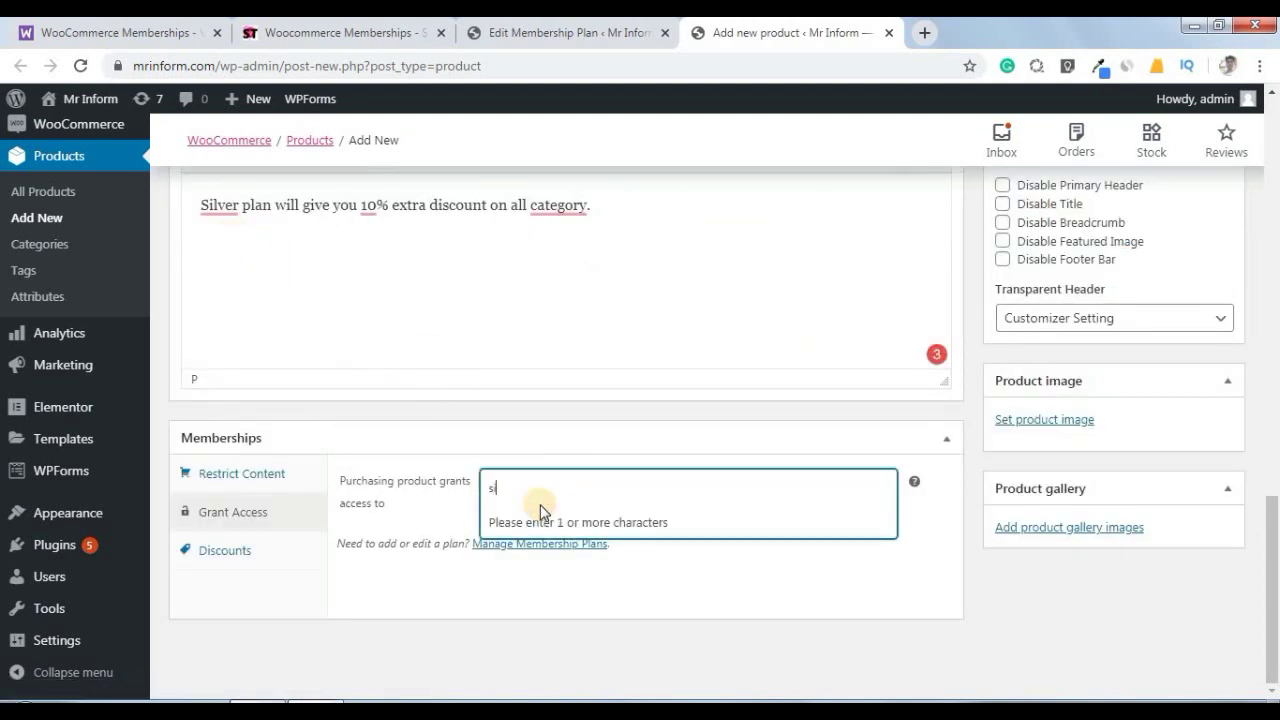
pyautogui.write('lver')
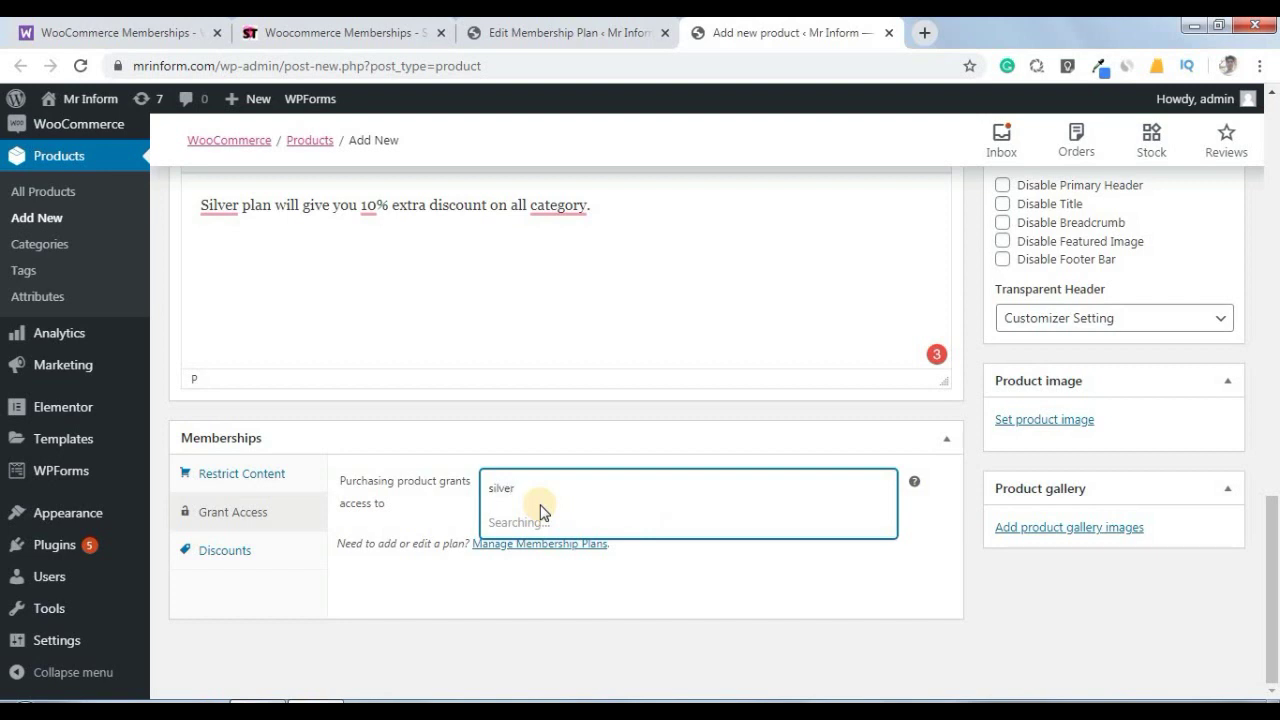
pyautogui.click(551, 521)
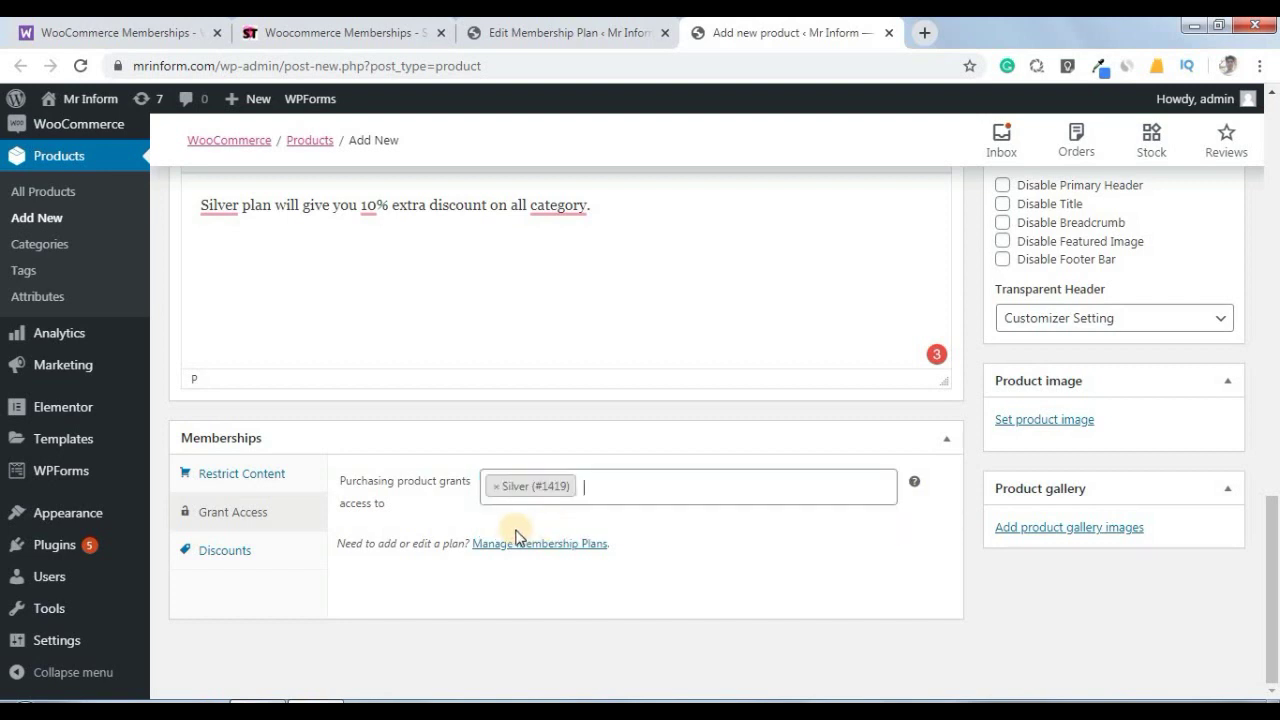
pyautogui.click(250, 553)
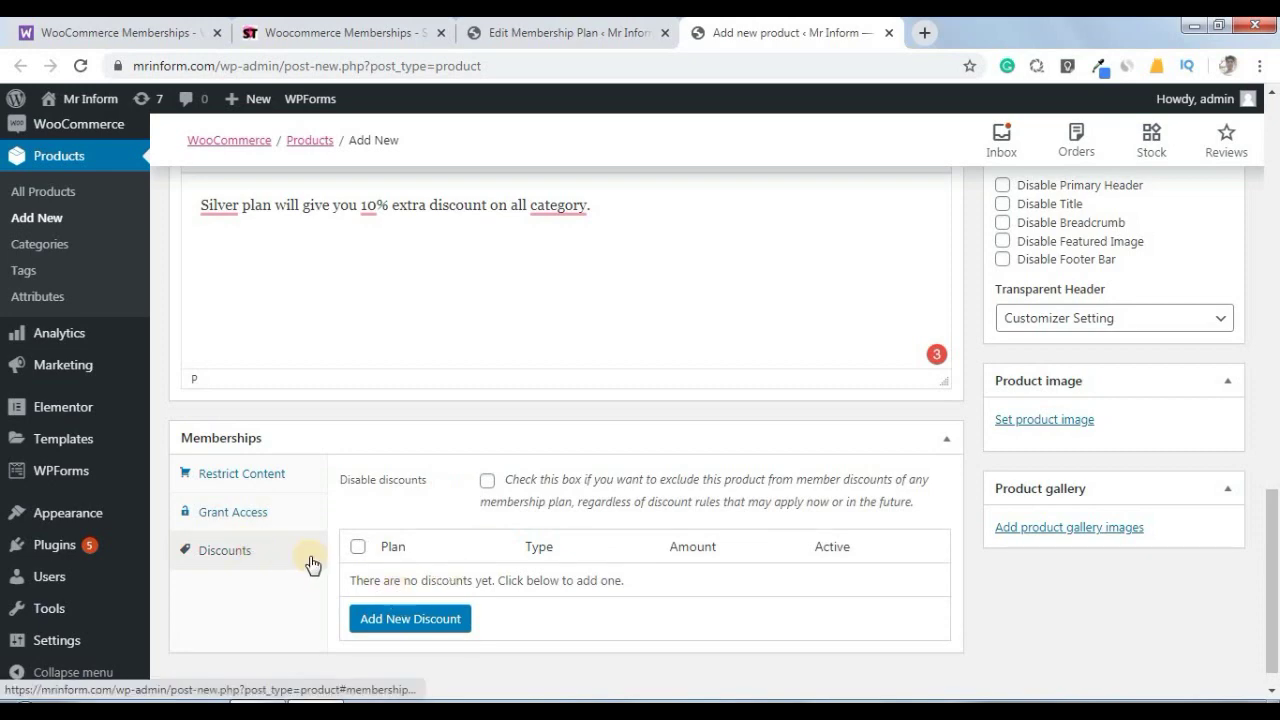
pyautogui.scroll(-1, 311, 565)
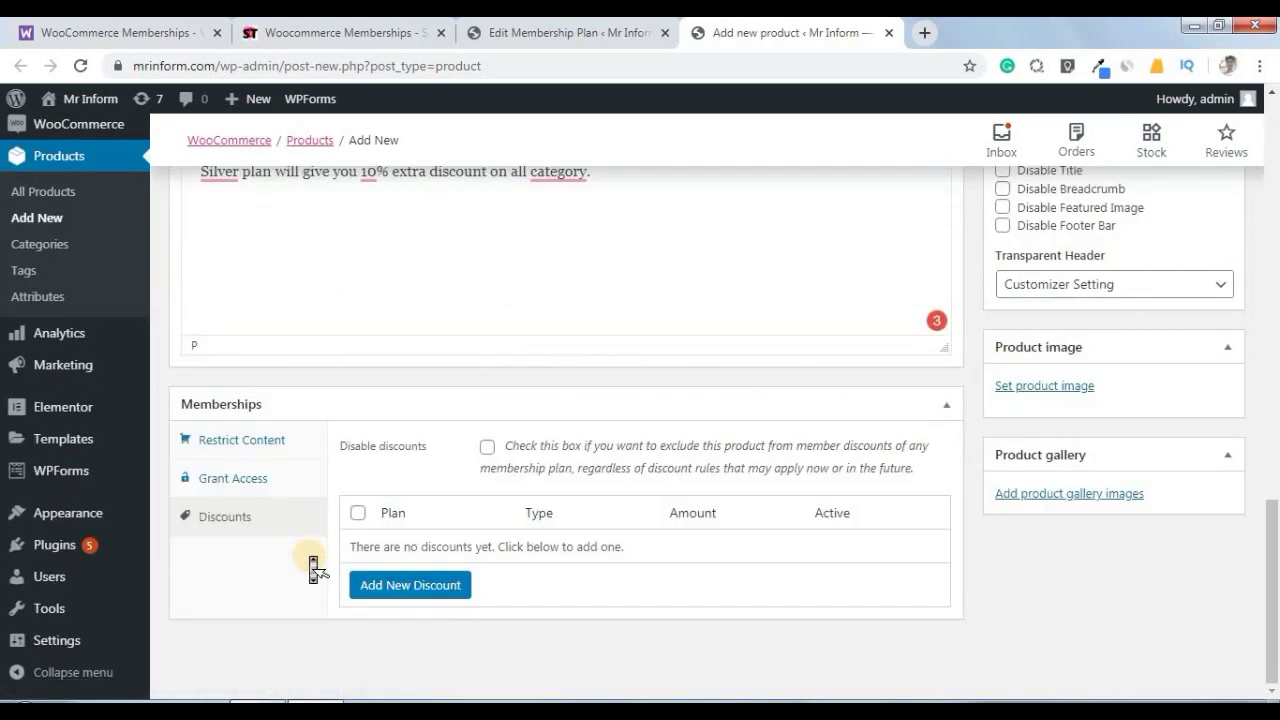
# - Create a product category named Membership, assign it to the Silver product, and publish the product
pyautogui.scroll(4, 313, 568)
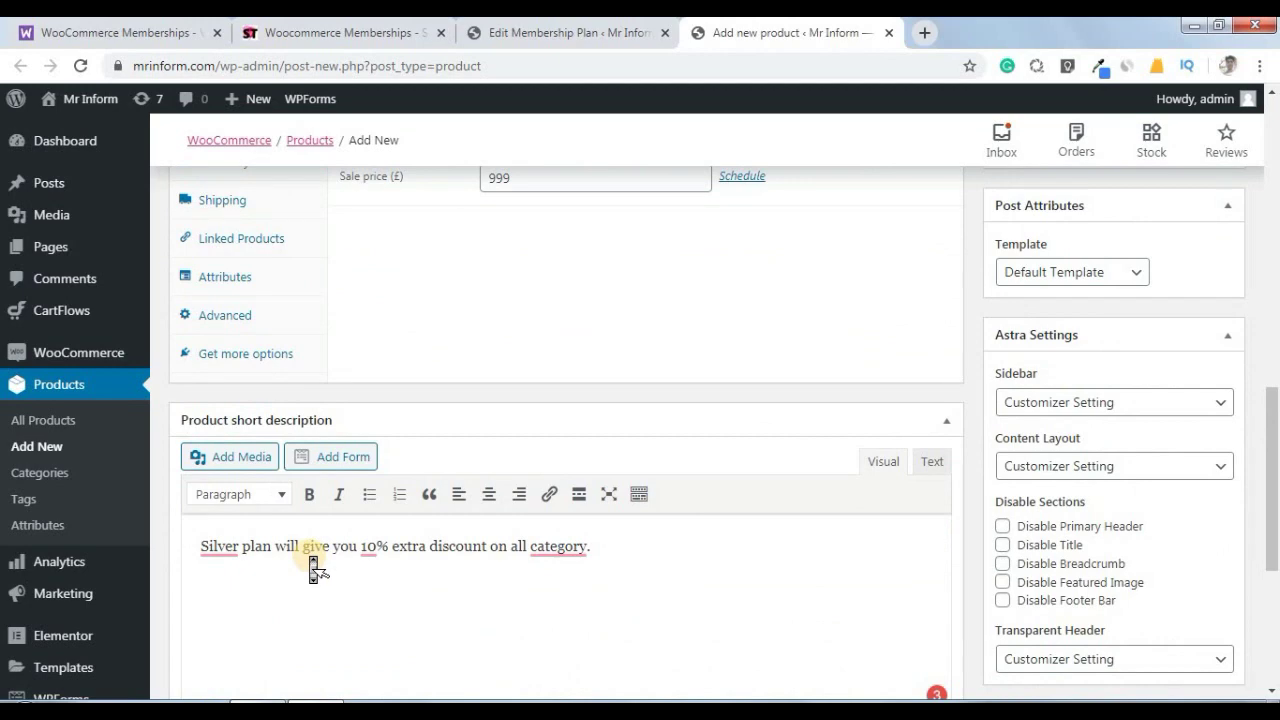
pyautogui.scroll(5, 313, 568)
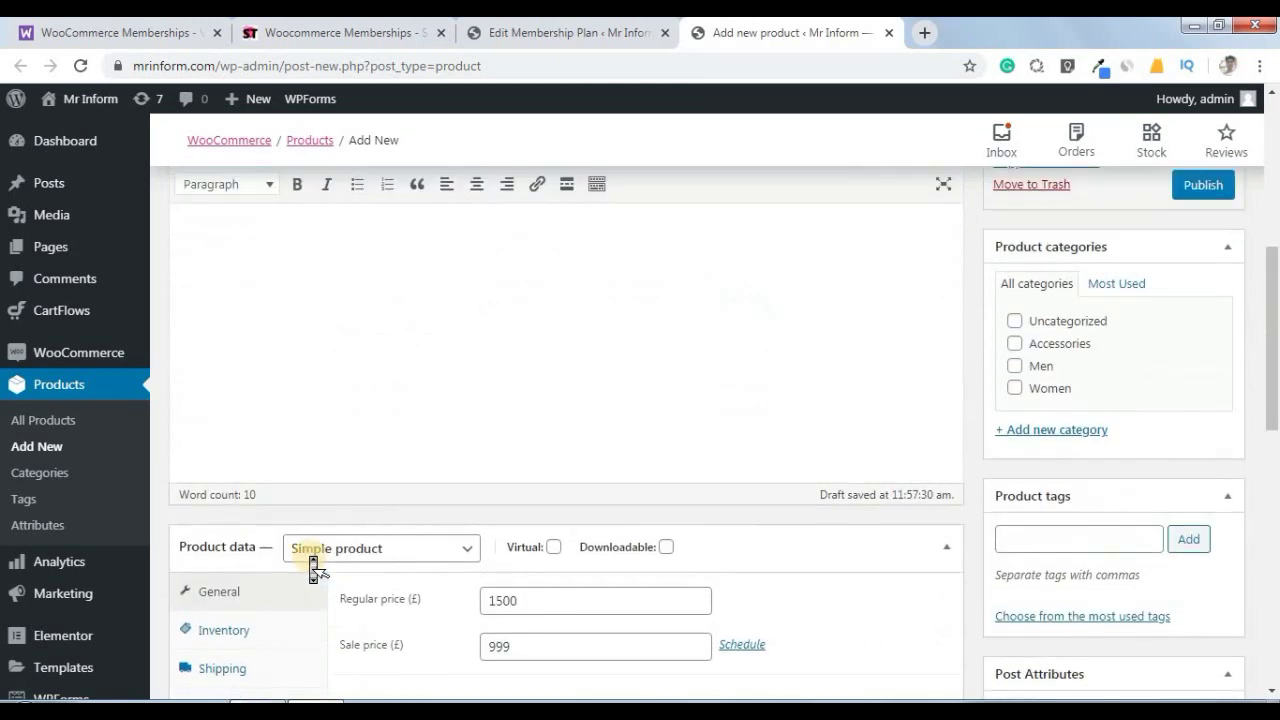
pyautogui.click(1039, 372)
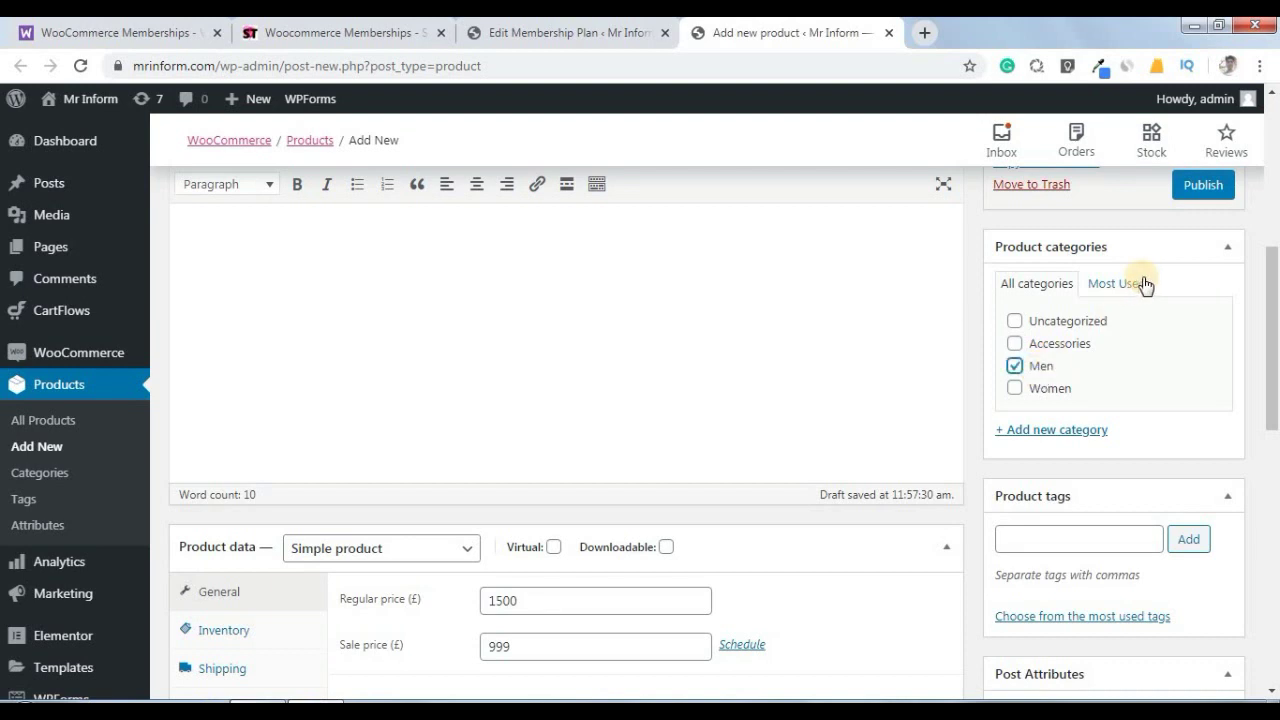
pyautogui.click(1035, 370)
pyautogui.click(1030, 429)
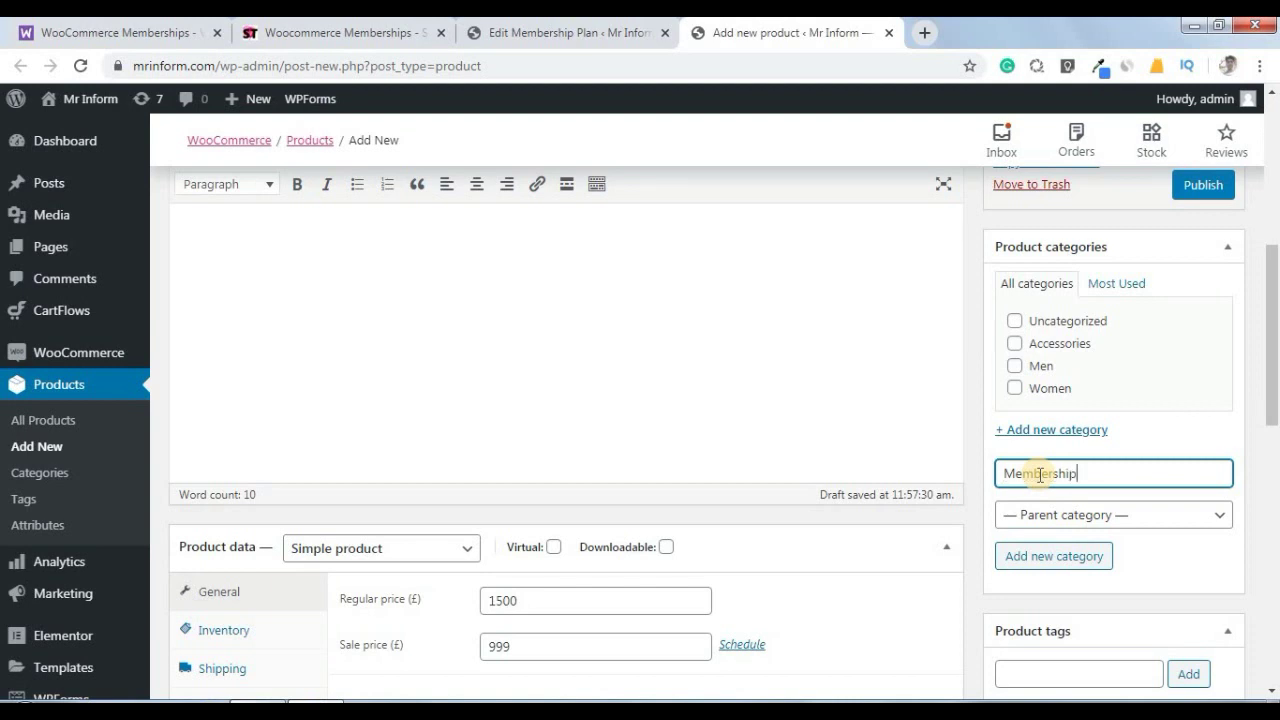
pyautogui.click(1072, 560)
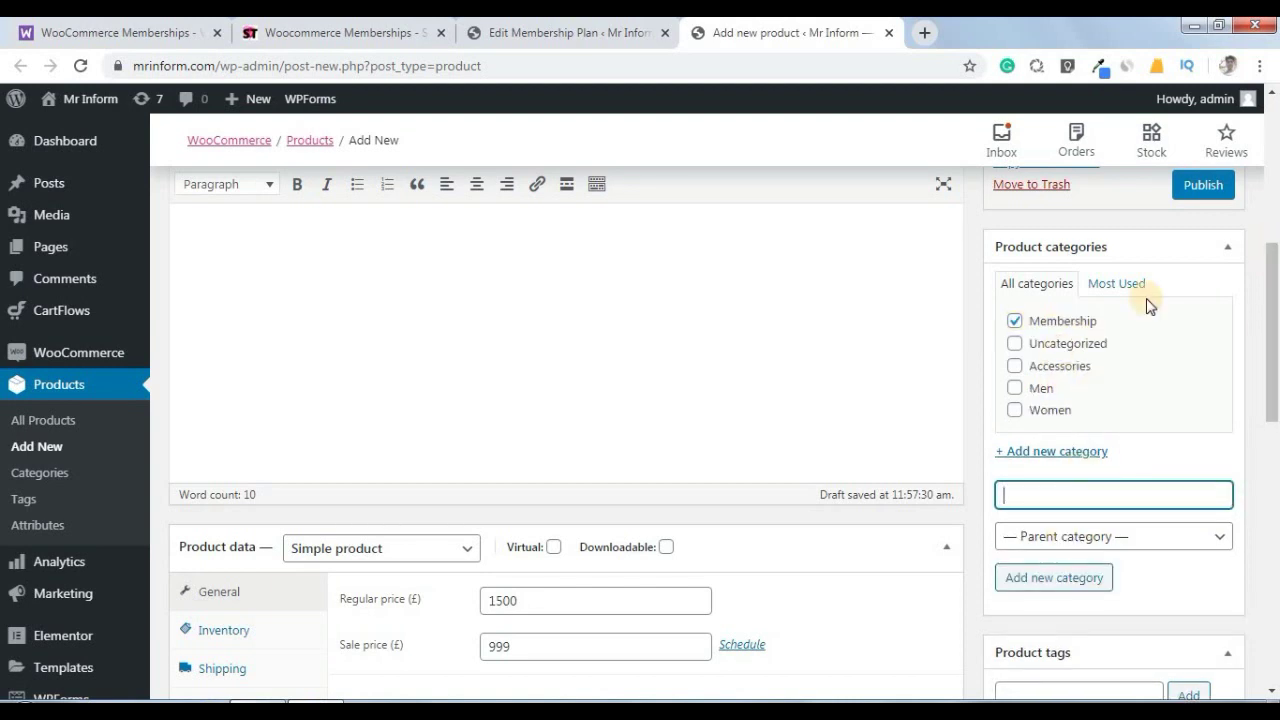
pyautogui.click(1218, 188)
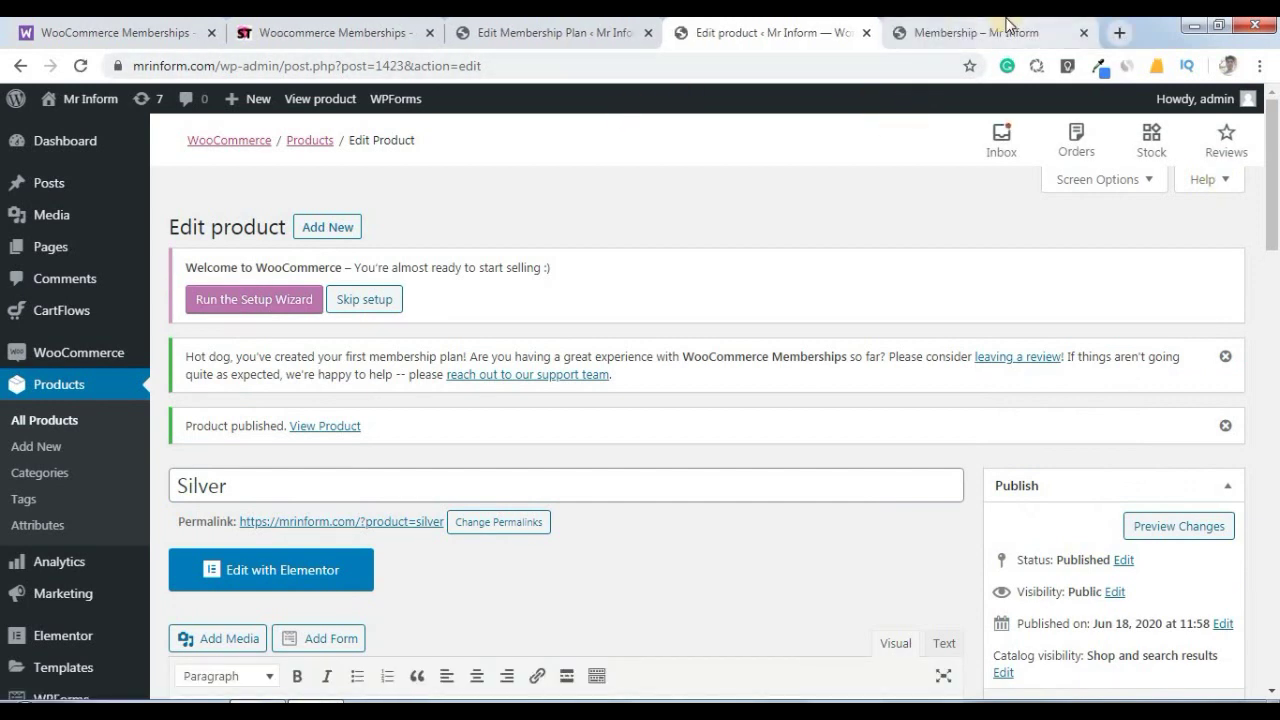
# - Open the Silver product from the storefront's Membership category and add one to the cart
pyautogui.click(1005, 32)
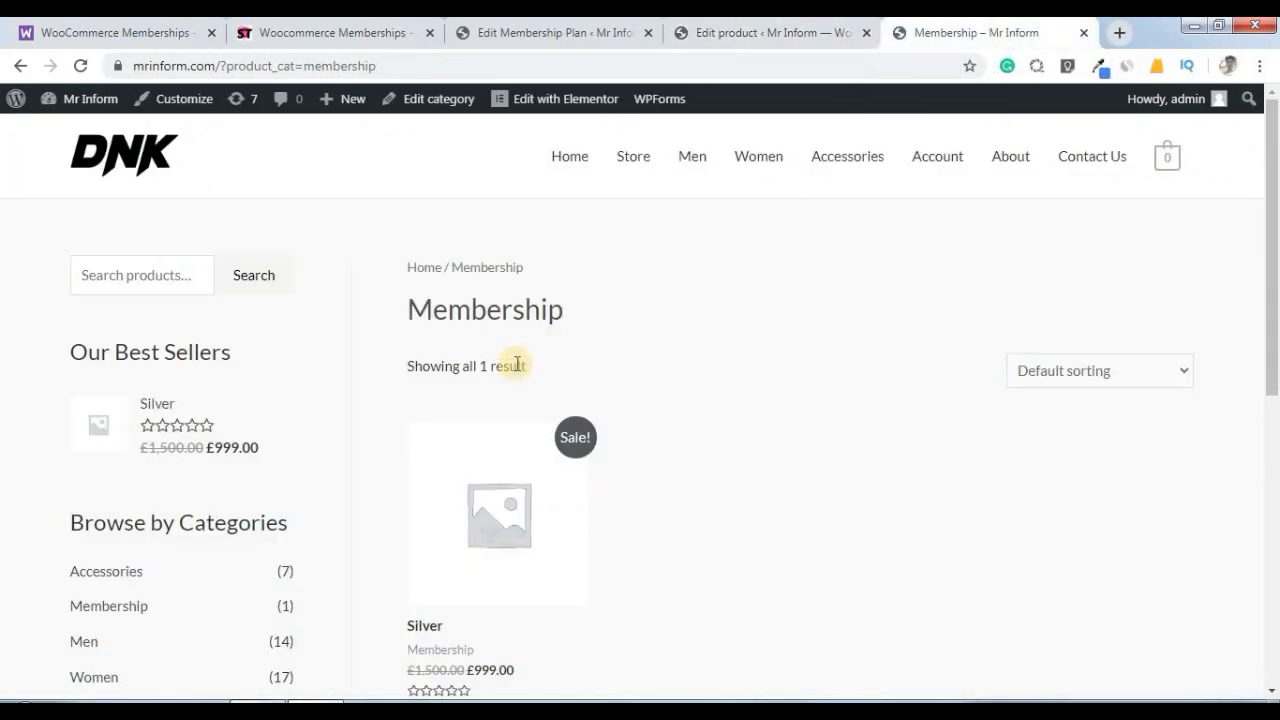
pyautogui.scroll(-3, 518, 372)
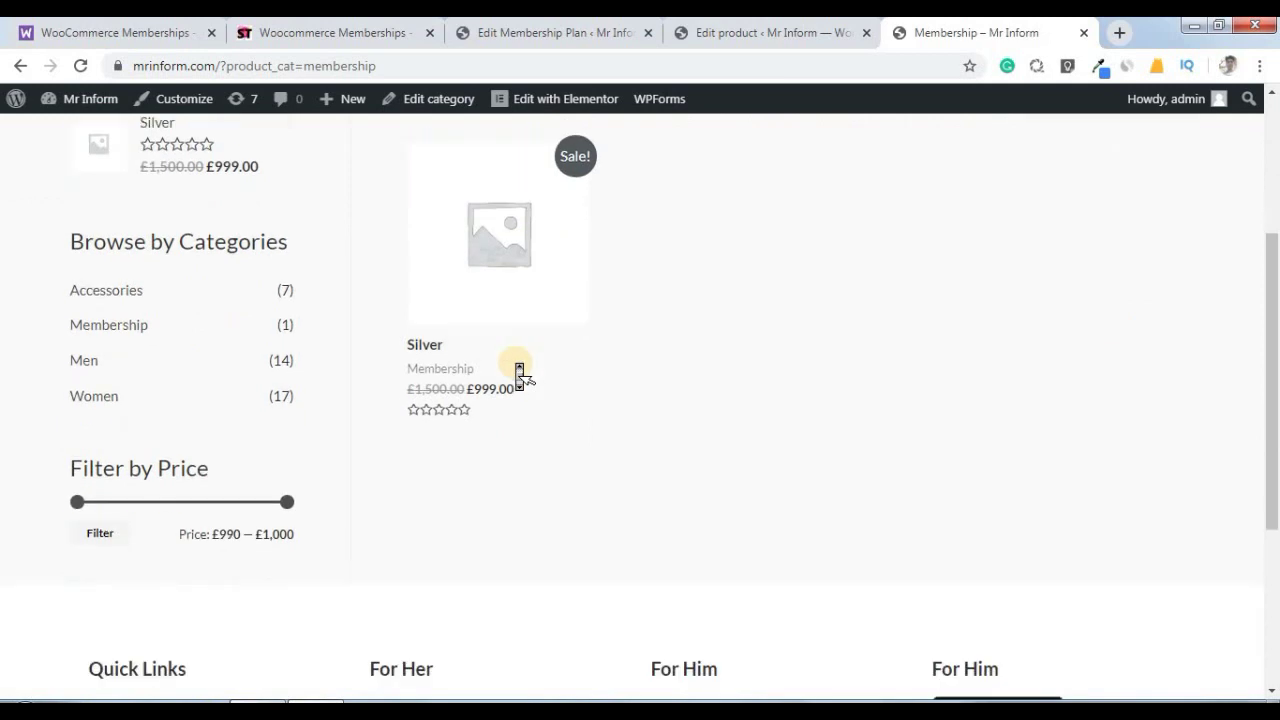
pyautogui.scroll(1, 516, 370)
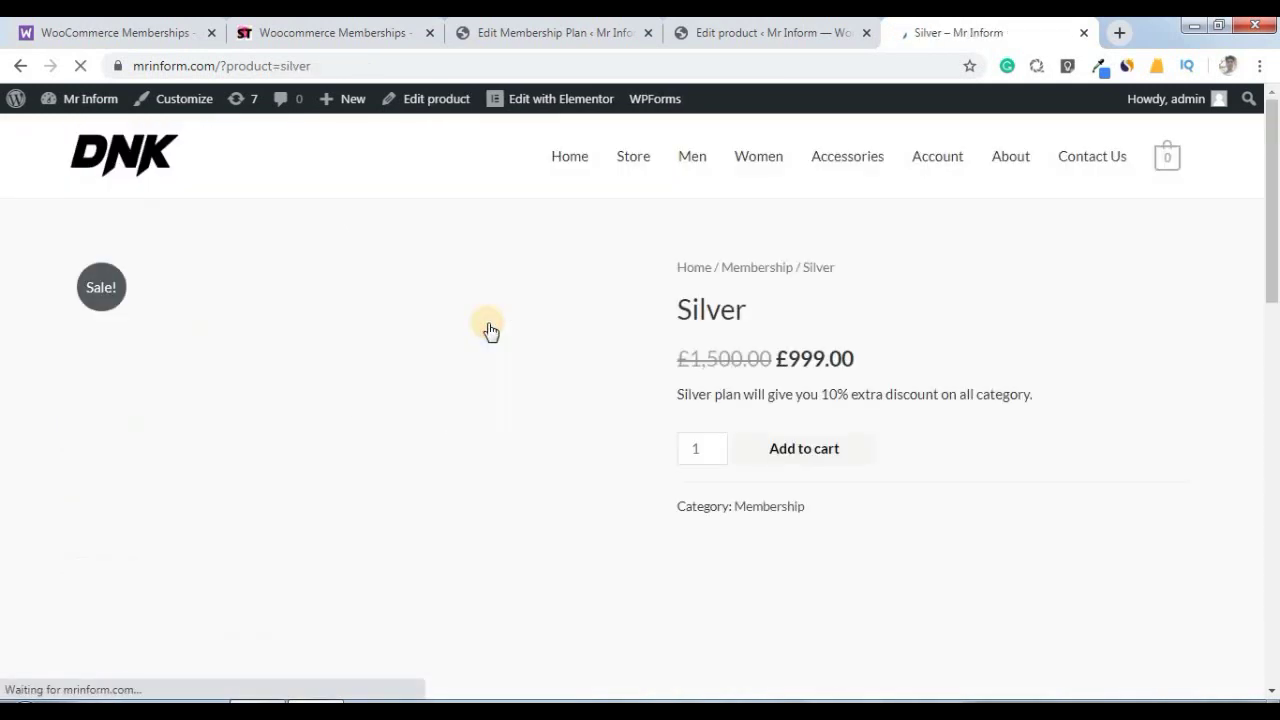
pyautogui.scroll(-5, 491, 337)
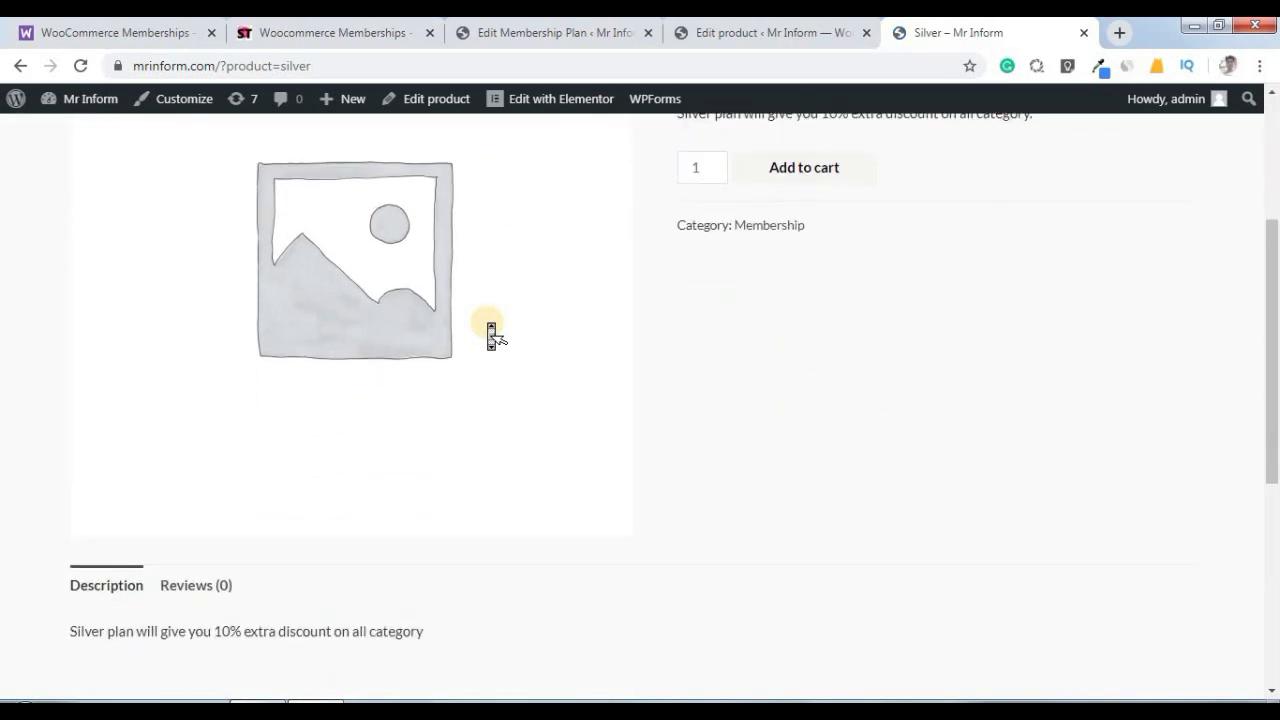
pyautogui.scroll(3, 491, 337)
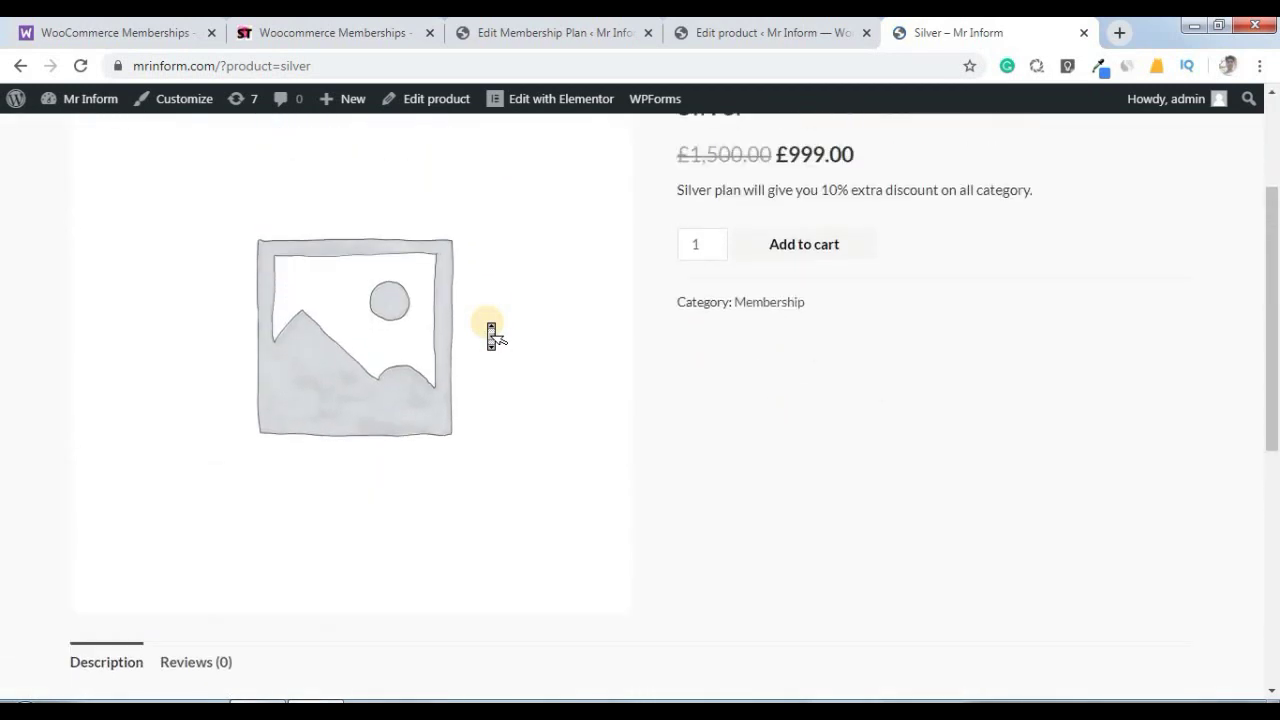
pyautogui.click(822, 278)
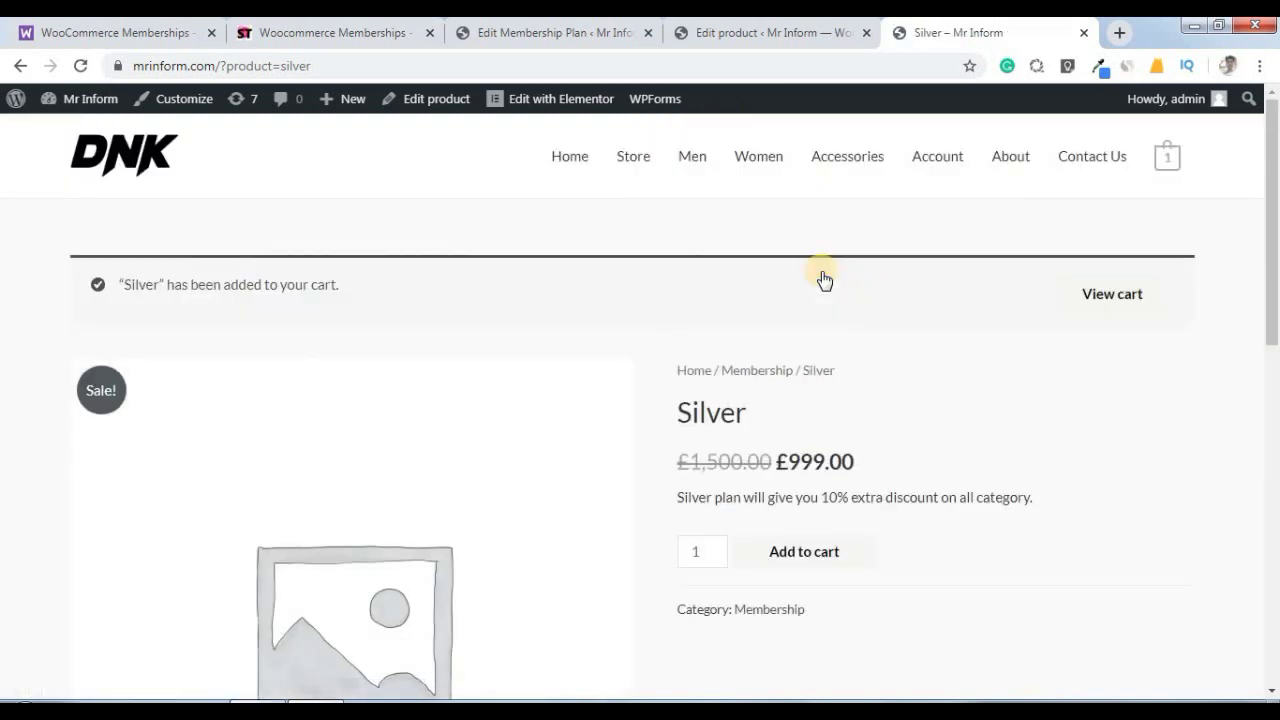
# - Review the Silver membership plan's general settings, content and product restrictions, and purchasing discounts, along with the WooCommerce Memberships extension page
pyautogui.click(725, 32)
pyautogui.click(590, 22)
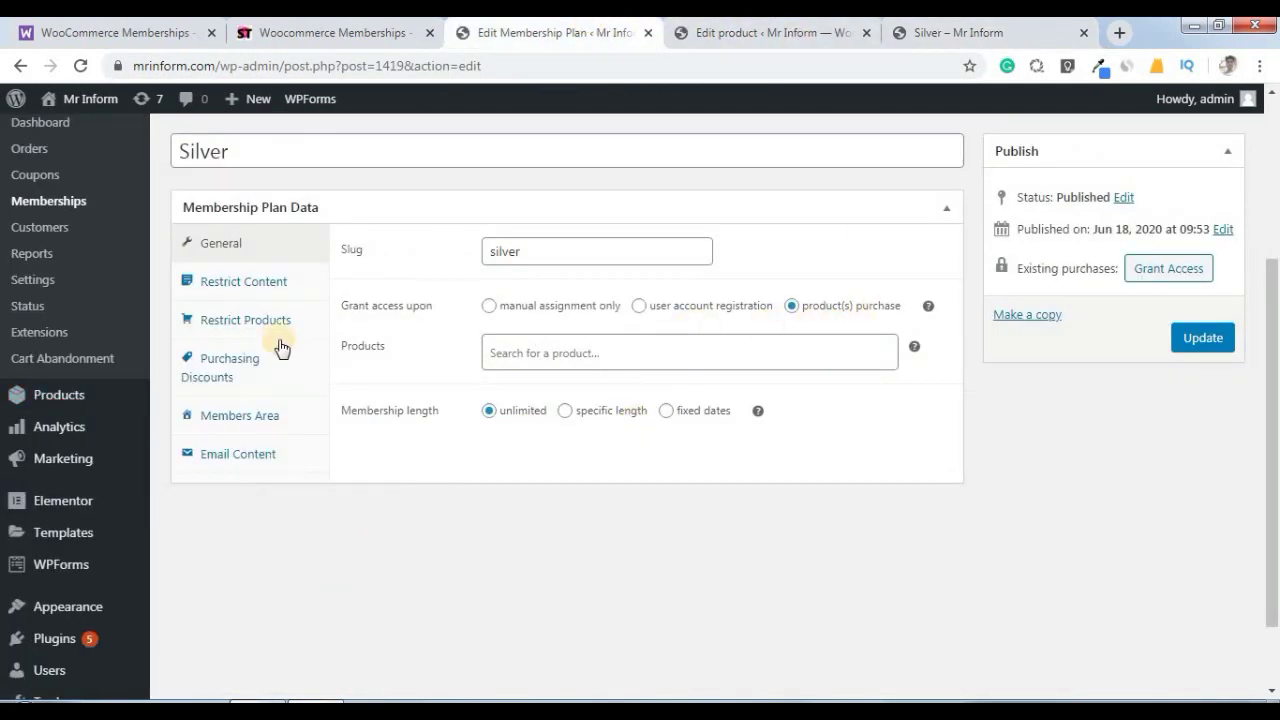
pyautogui.click(215, 377)
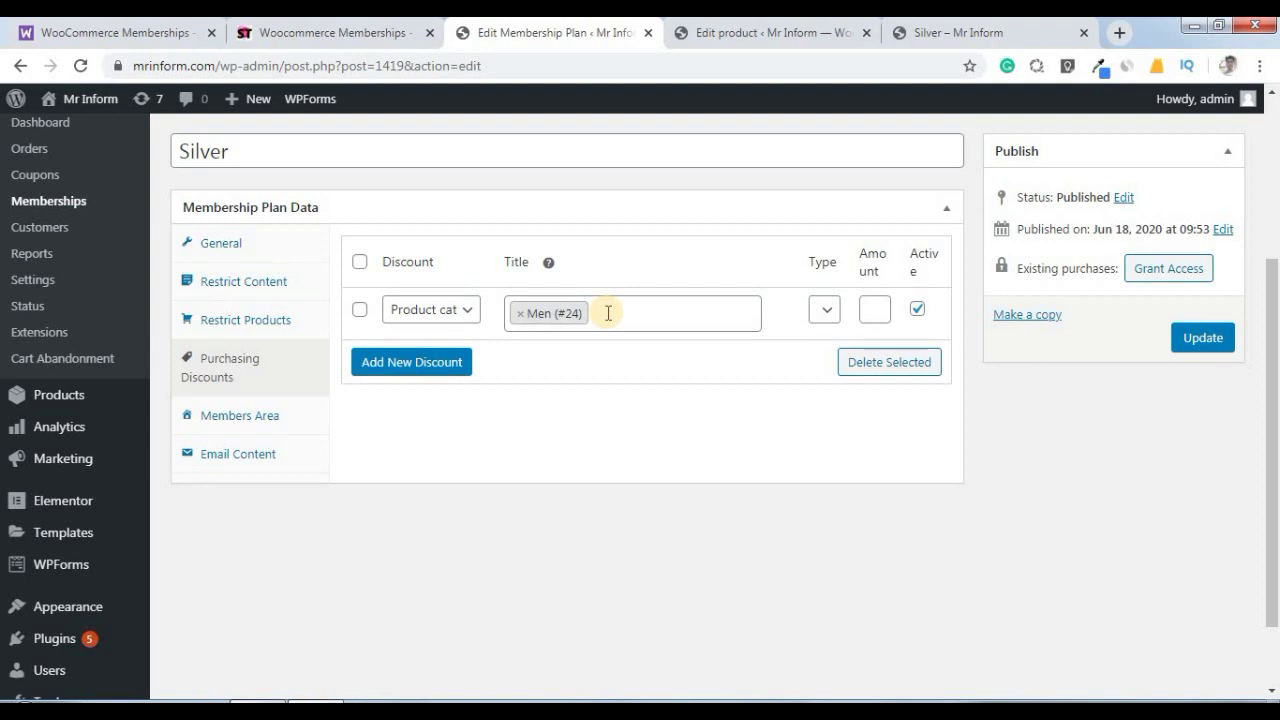
pyautogui.click(722, 26)
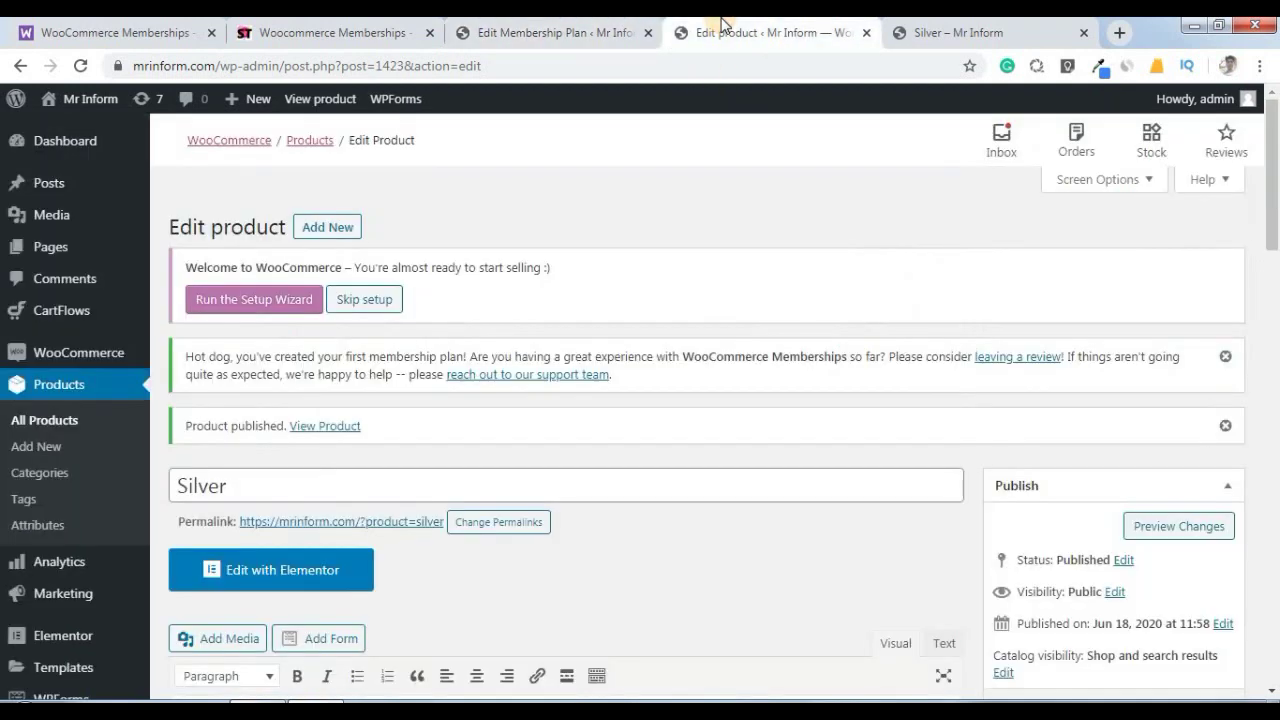
pyautogui.click(966, 24)
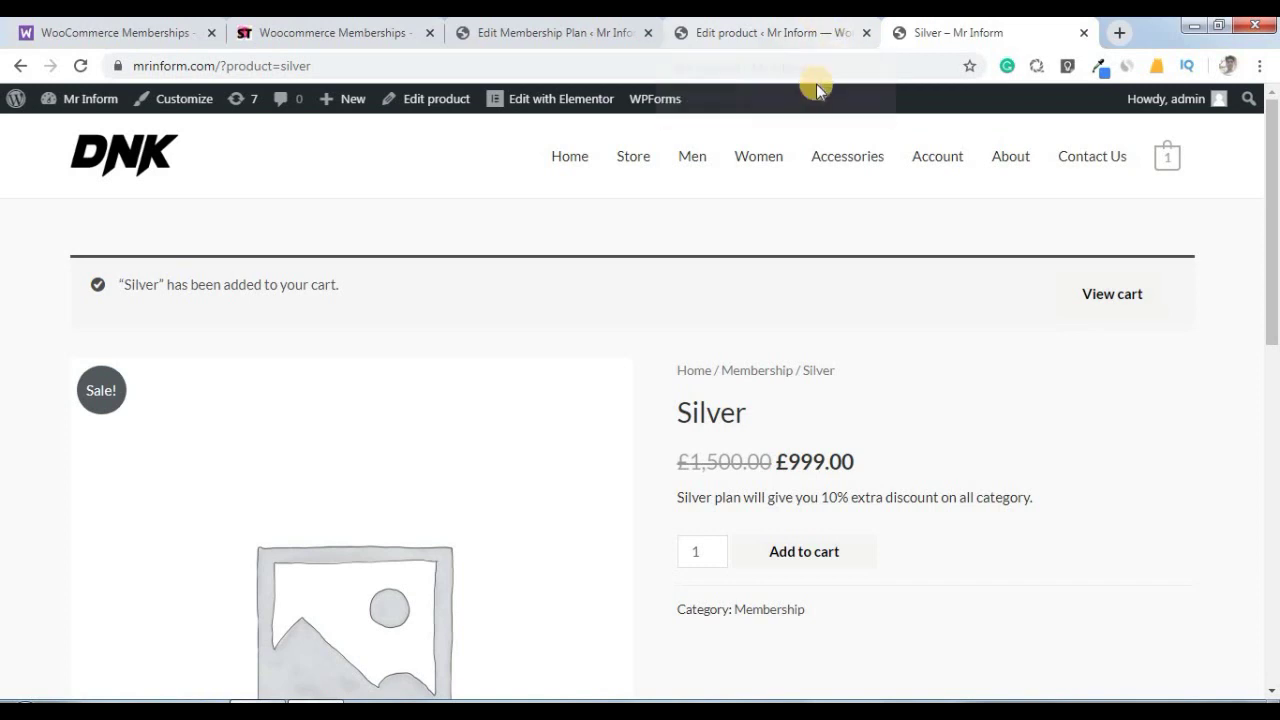
pyautogui.click(527, 32)
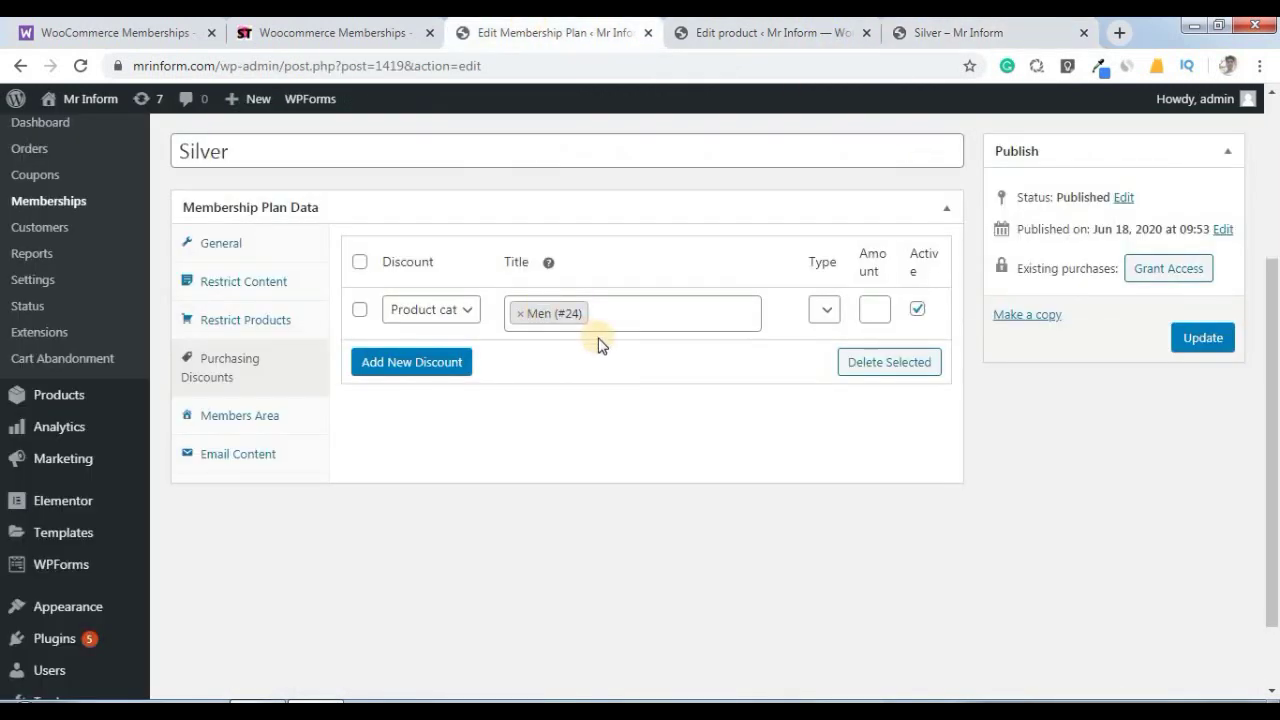
pyautogui.click(168, 30)
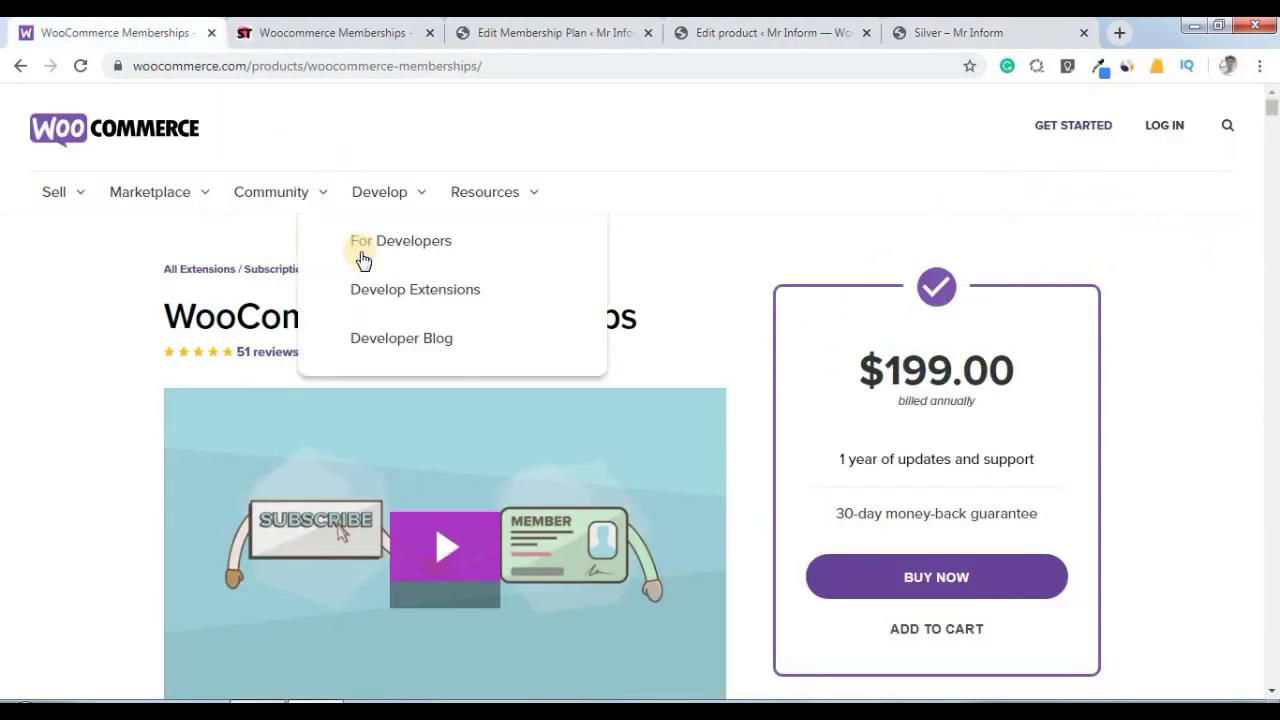
pyautogui.scroll(-2, 101, 360)
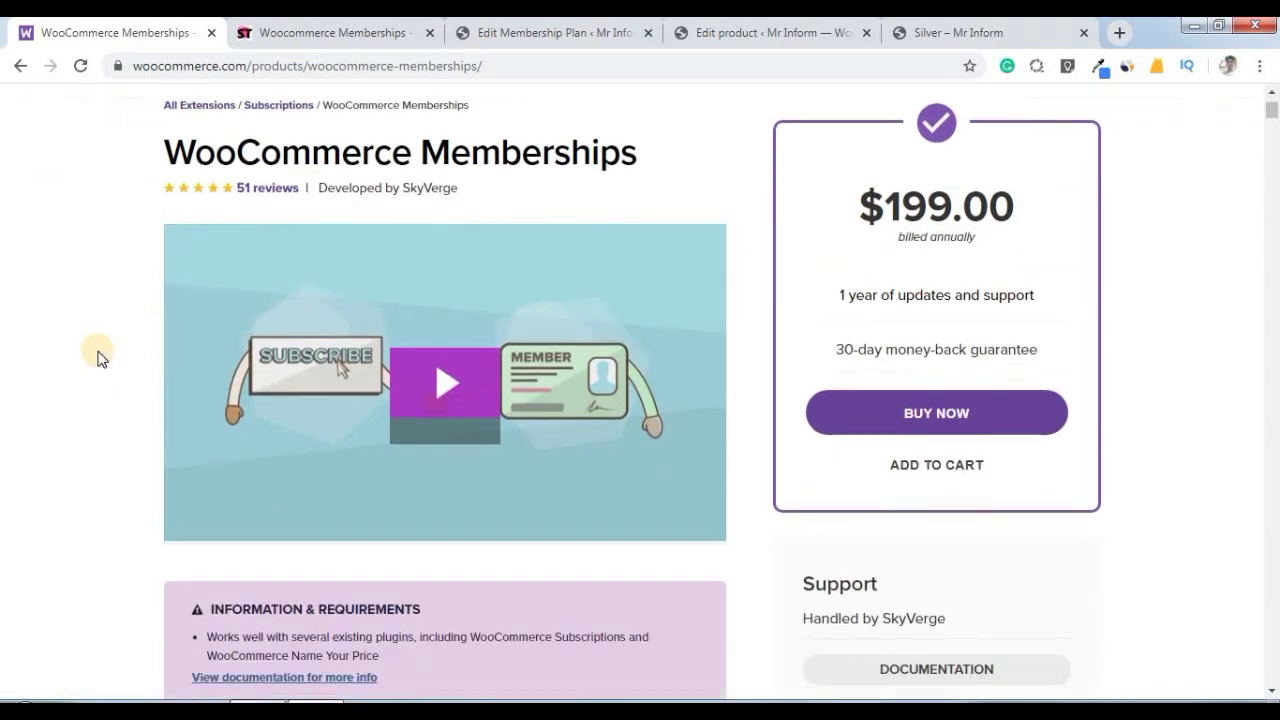
pyautogui.click(488, 30)
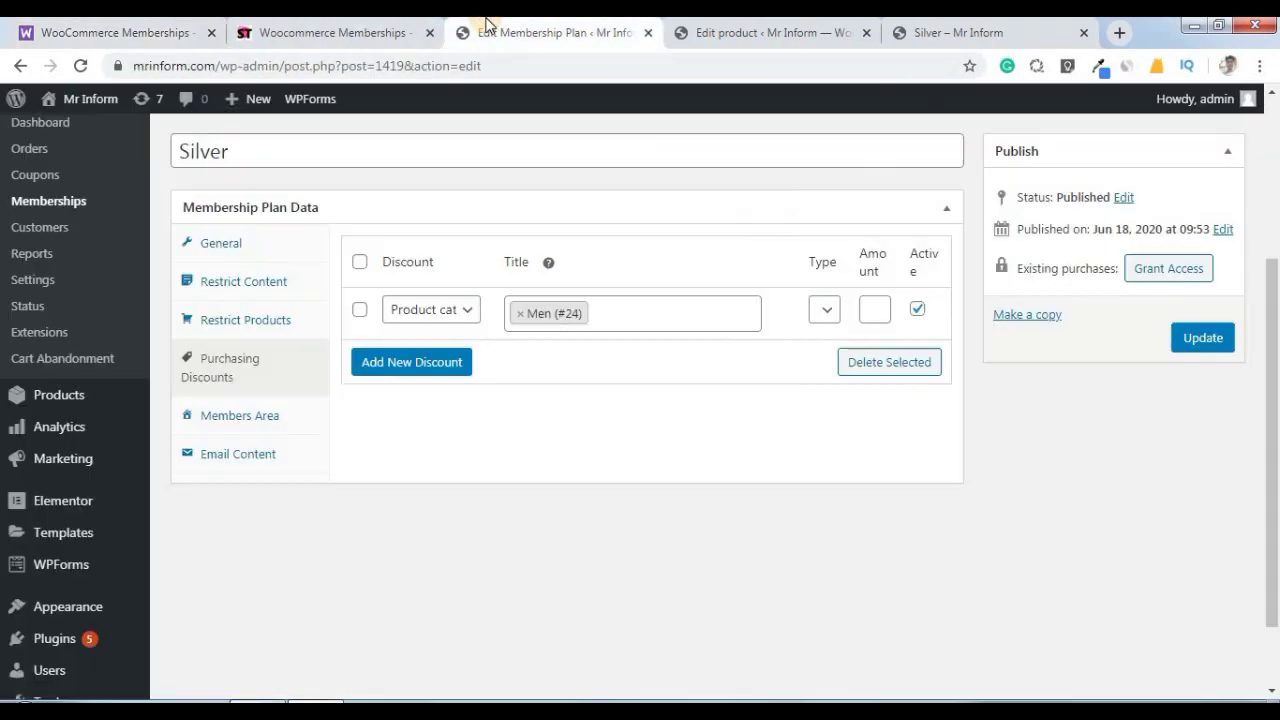
pyautogui.click(264, 280)
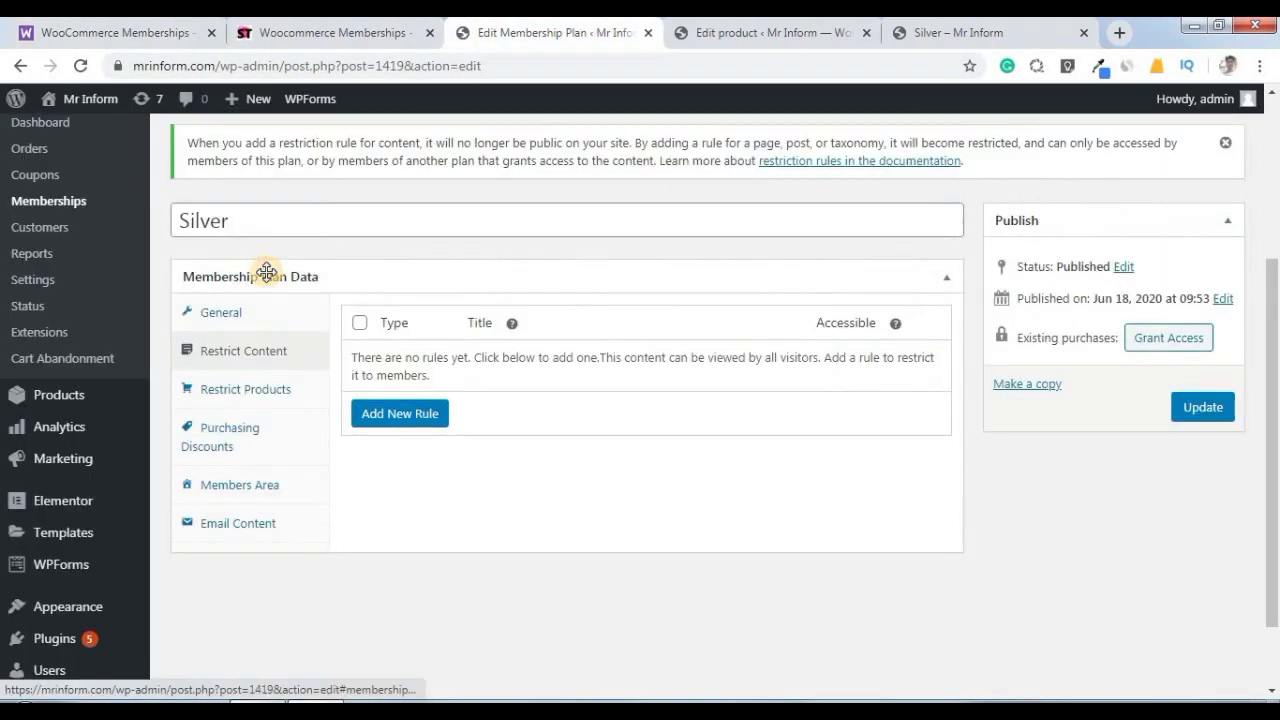
pyautogui.click(222, 316)
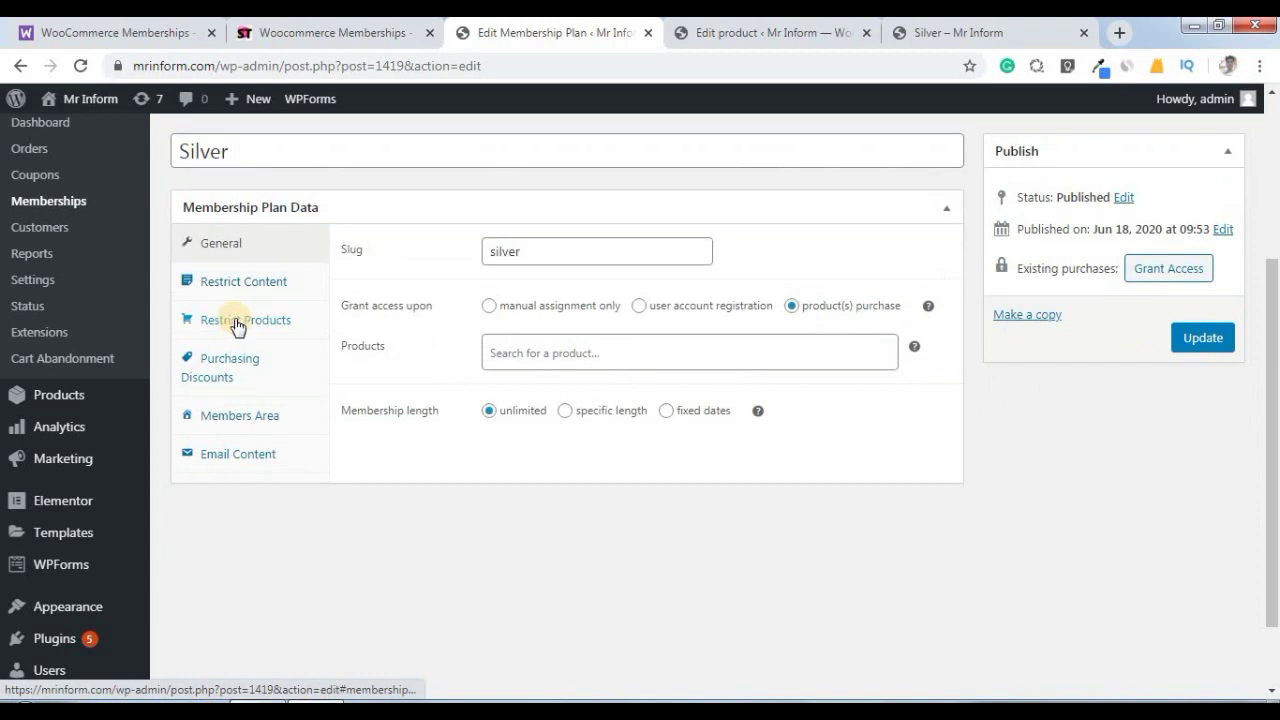
pyautogui.click(236, 320)
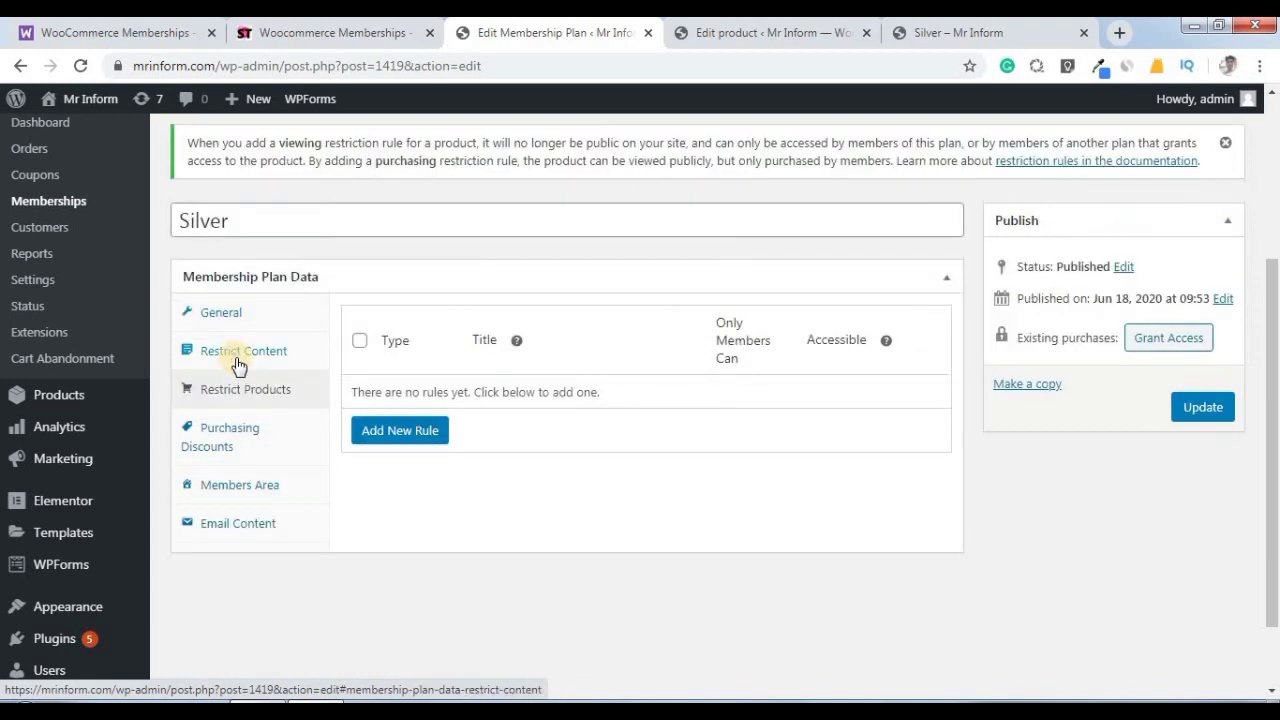
pyautogui.click(236, 437)
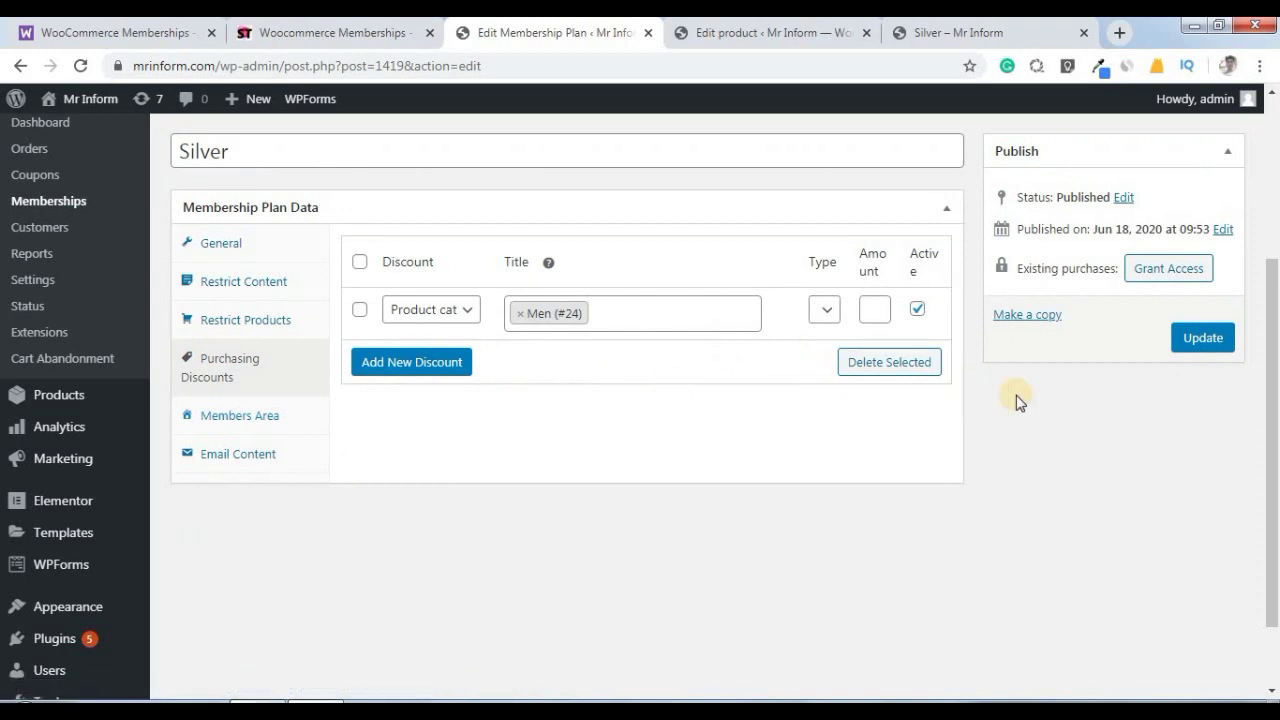